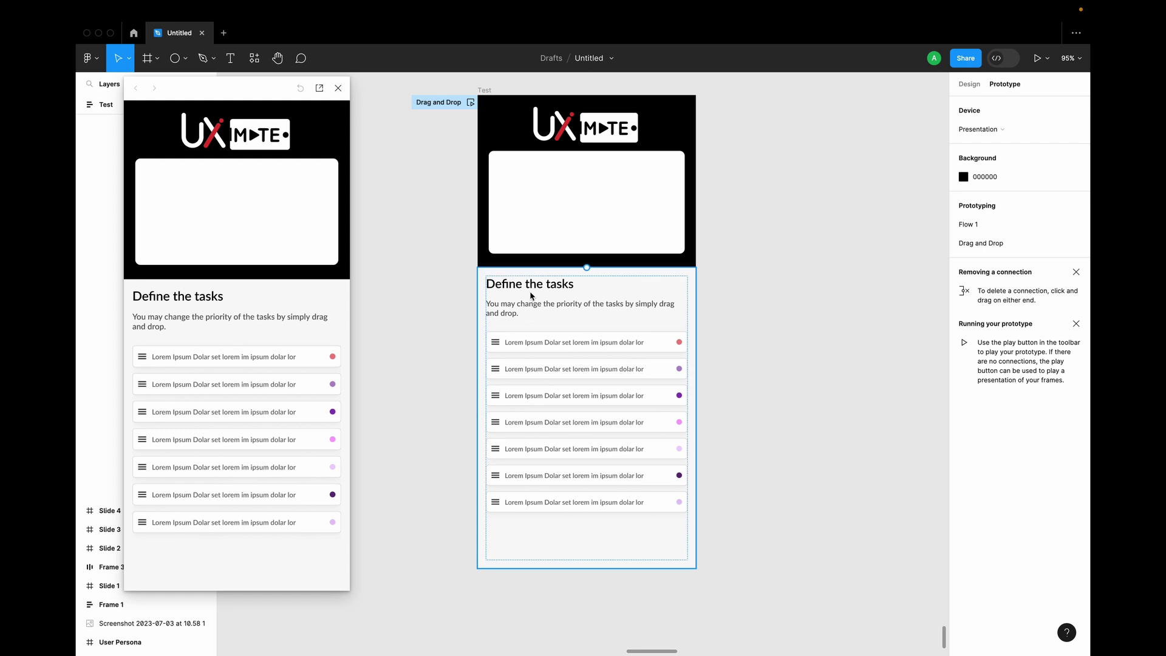
# Close the prototype preview and collapse the Row 2 through Row 7 layers inside the Test frame's Rows container.
pyautogui.click(529, 350)
pyautogui.click(530, 350)
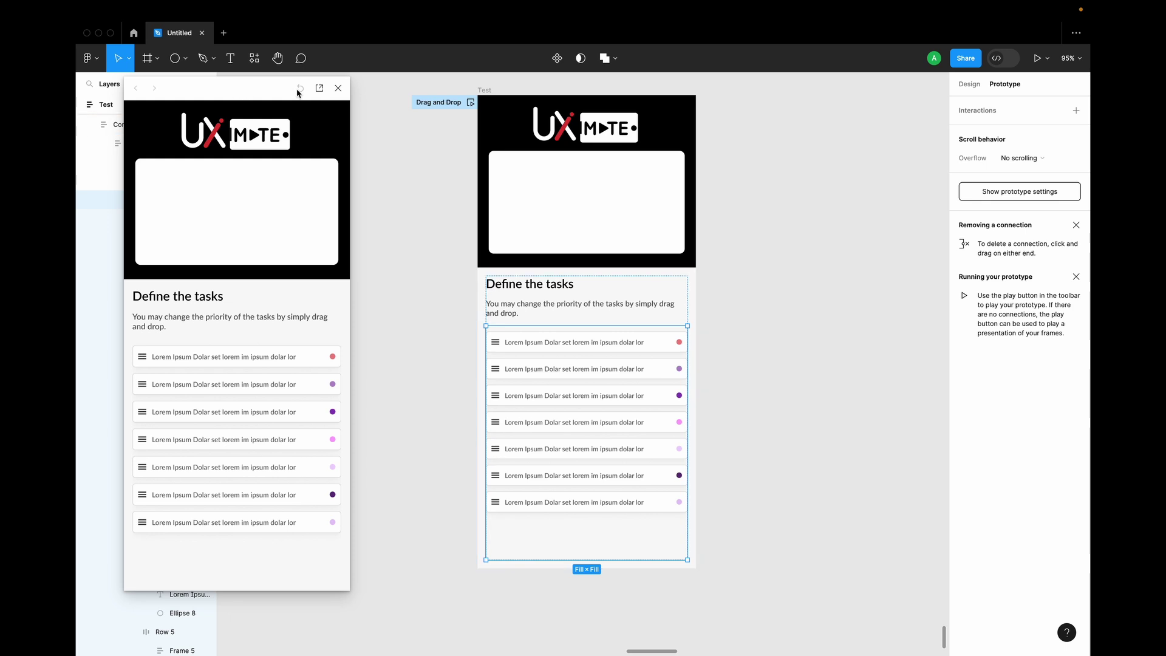
pyautogui.click(338, 88)
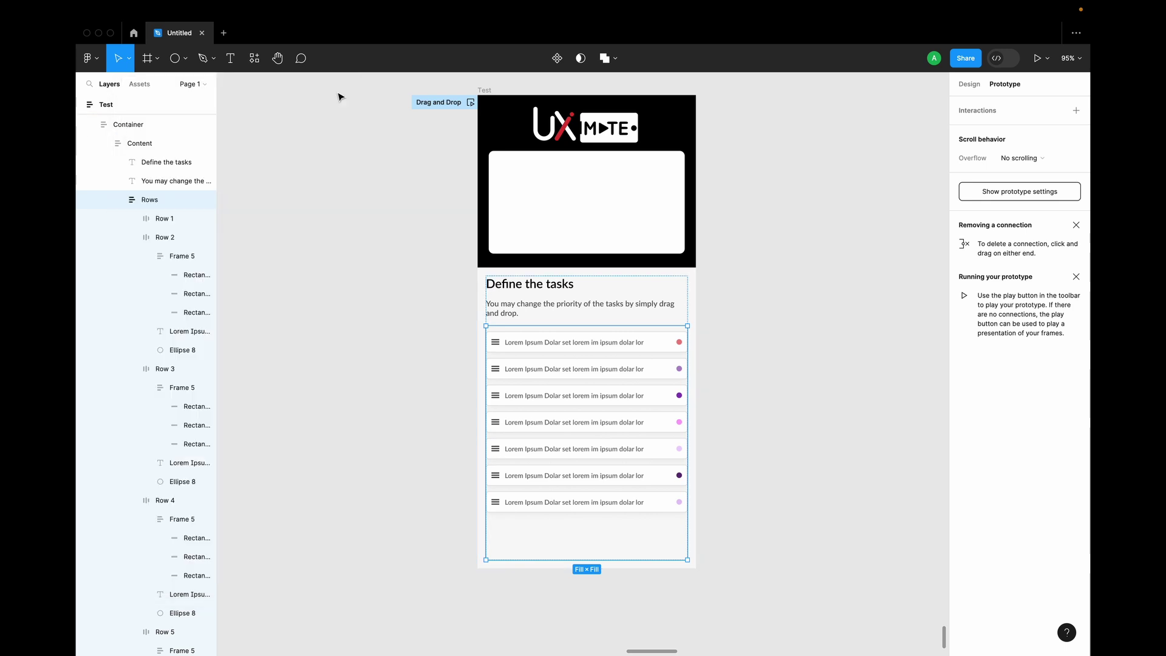
pyautogui.click(131, 237)
pyautogui.click(132, 256)
pyautogui.click(310, 314)
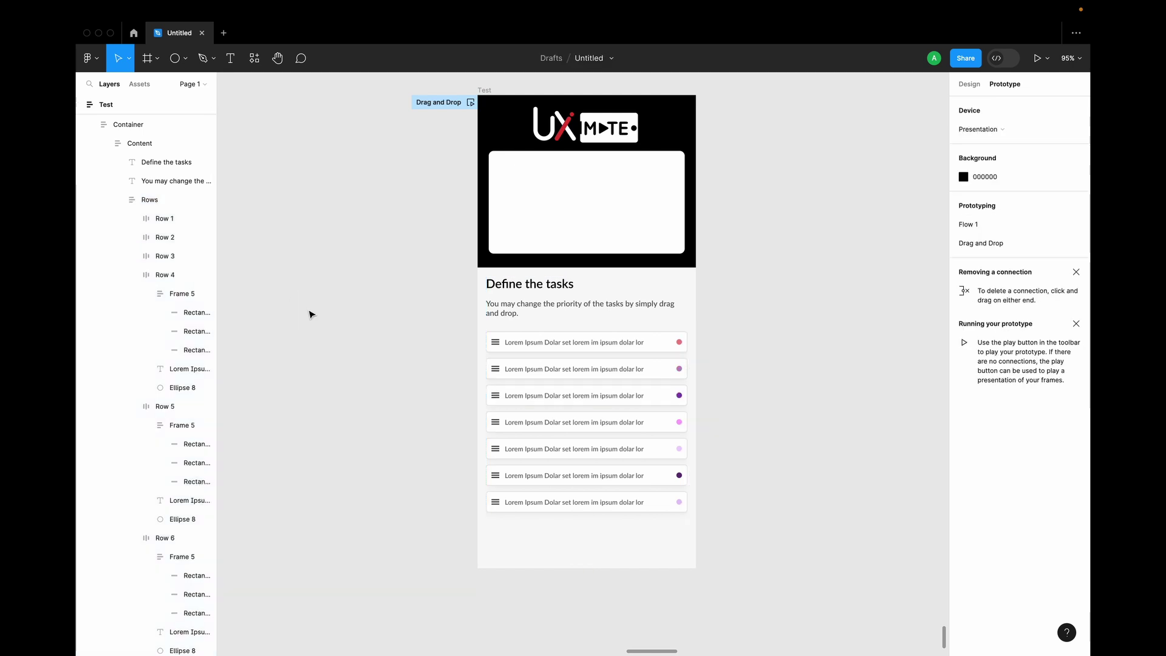
pyautogui.click(132, 274)
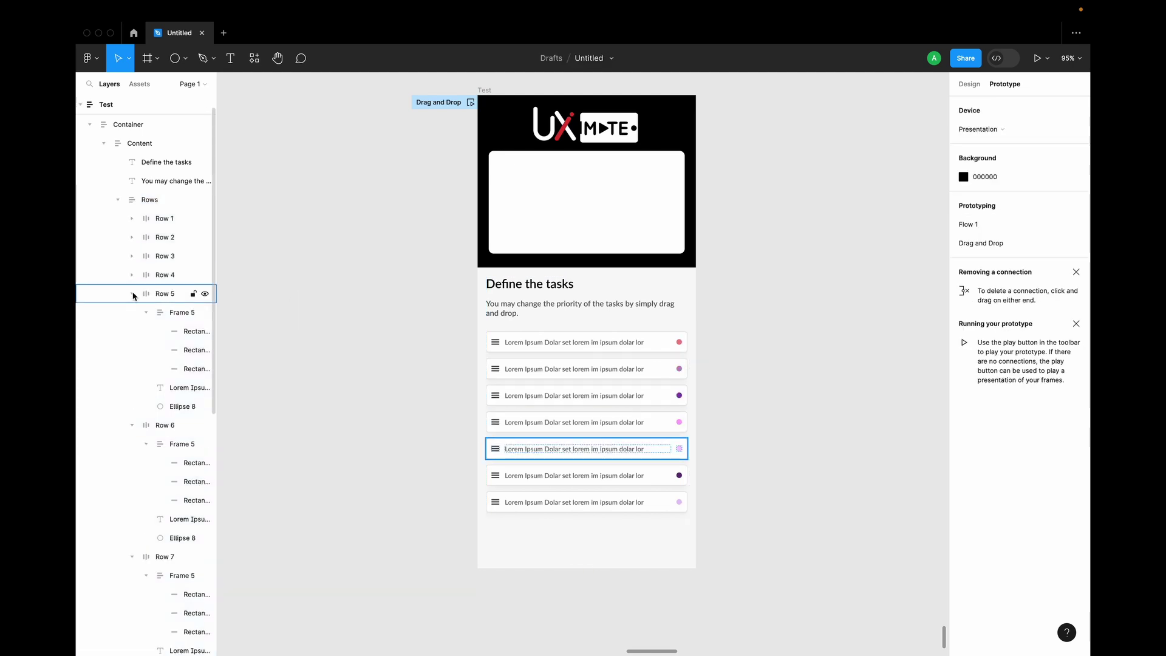
pyautogui.click(132, 293)
pyautogui.click(132, 312)
pyautogui.click(132, 331)
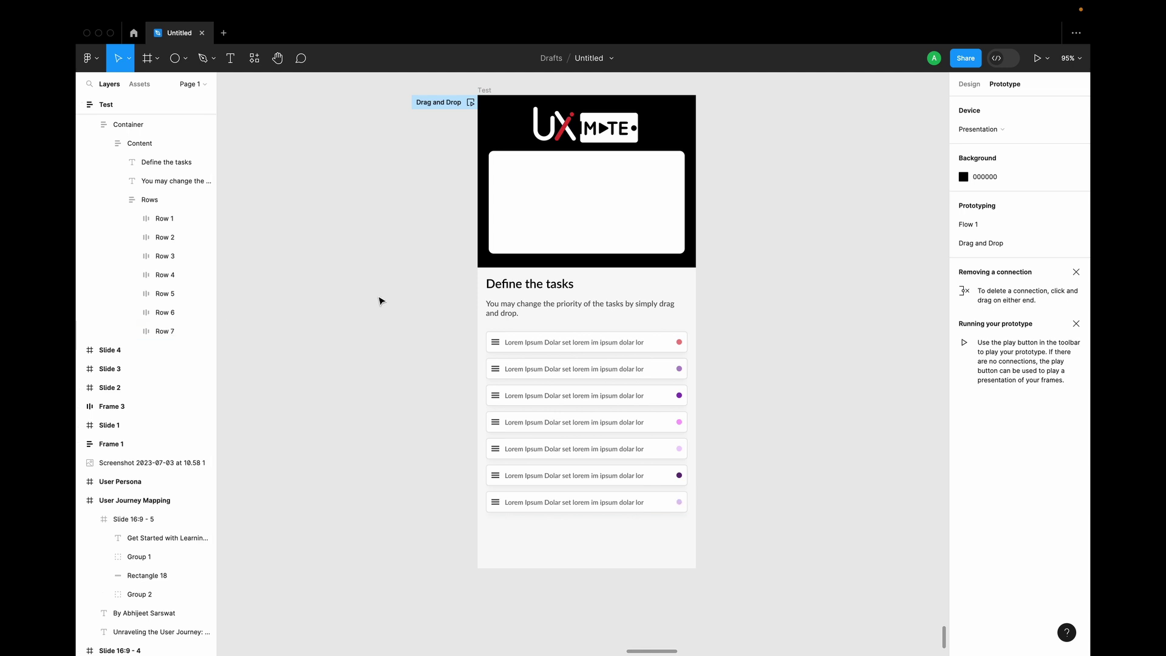
# Duplicate the Test frame and place the copy just to the right of the original at about X 11891, Y 17257.
pyautogui.hscroll(3, 380, 300)
pyautogui.scroll(1, 380, 300)
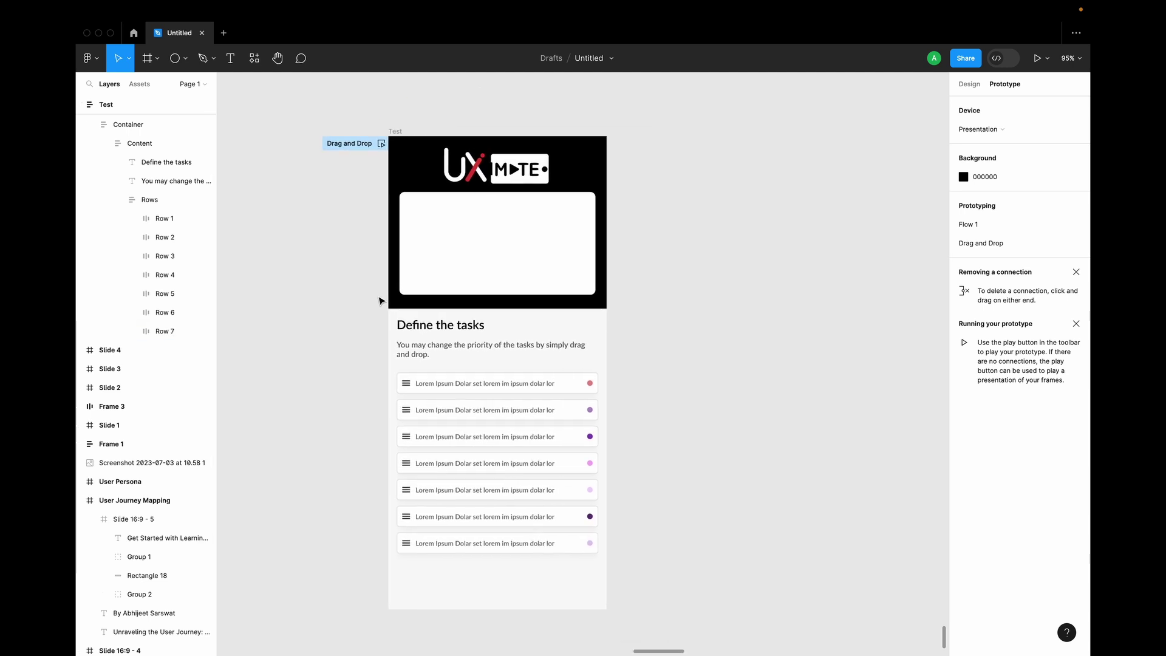
pyautogui.click(967, 84)
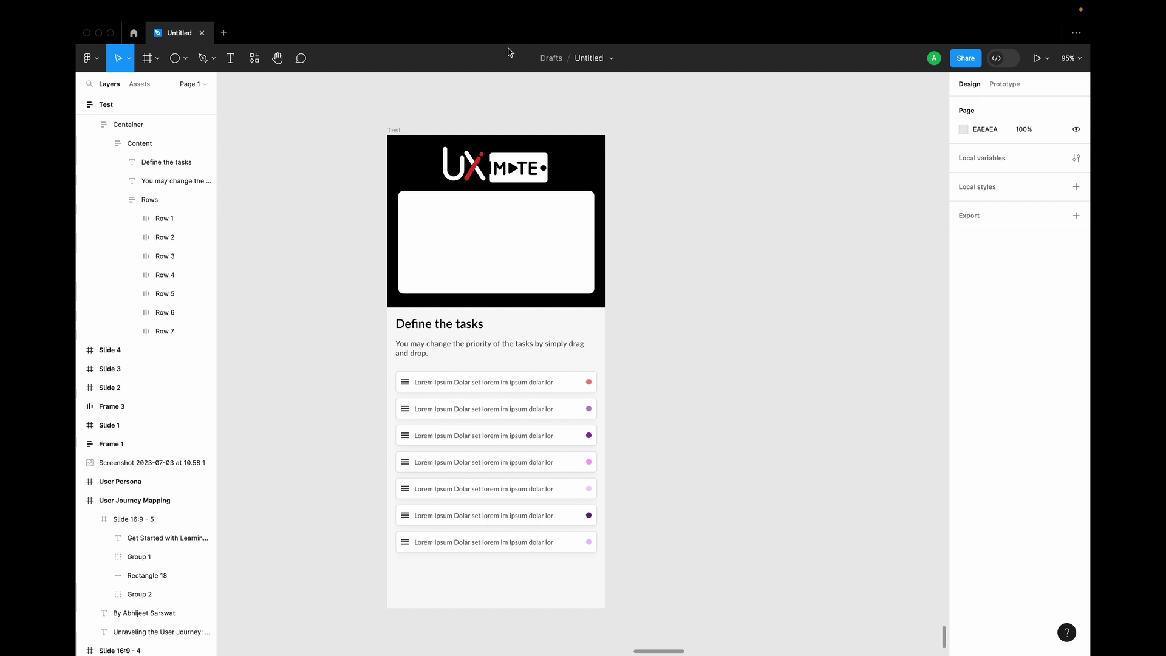
pyautogui.click(395, 130)
pyautogui.keyDown('alt'); pyautogui.moveTo(398, 134); pyautogui.dragTo(646, 133); pyautogui.keyUp('alt')
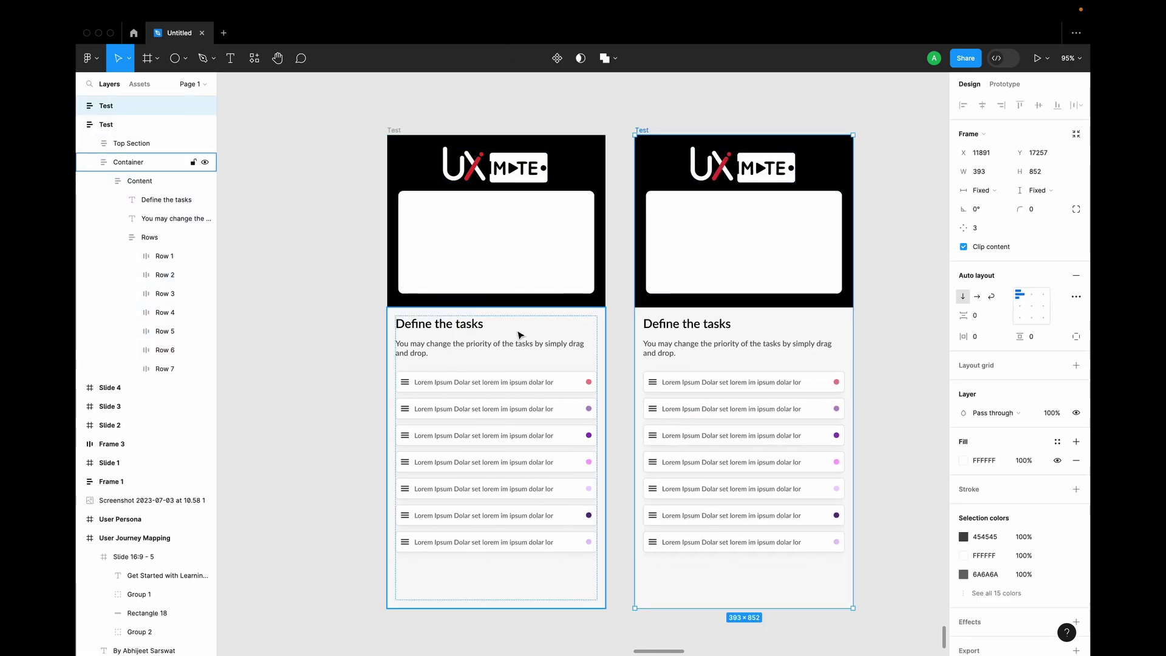
# Move Row 1 in the duplicated Test frame down three positions so it sits between Row 4 and Row 5.
pyautogui.keyDown('super'); pyautogui.click(666, 388); pyautogui.keyUp('super')
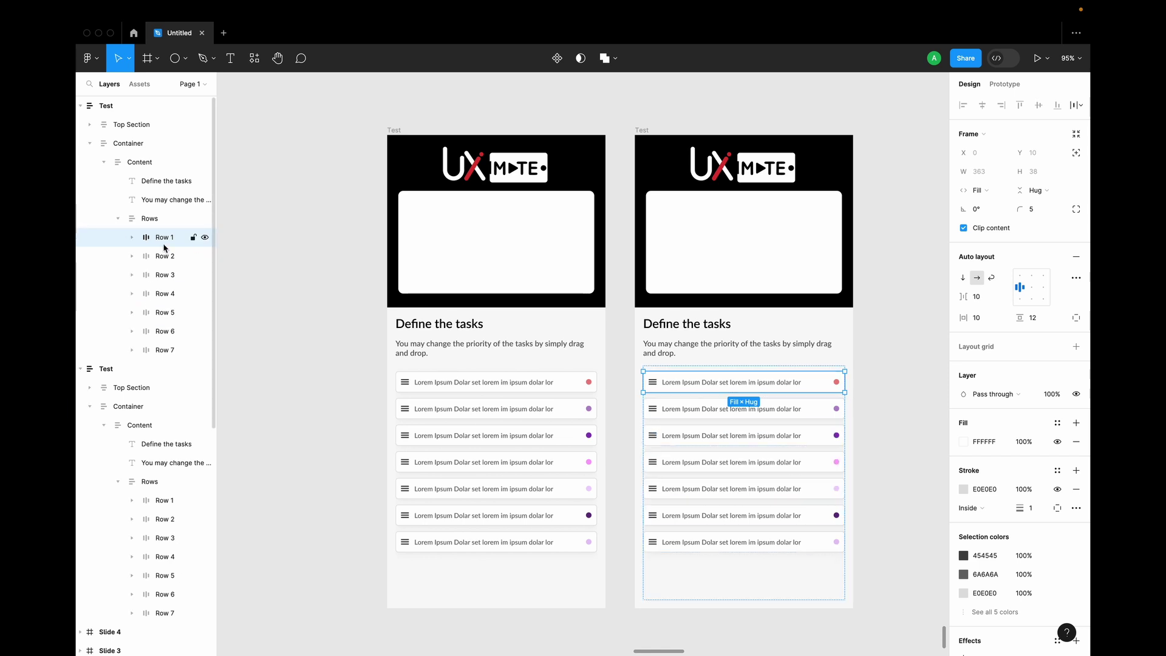
pyautogui.press('Down')
pyautogui.press('Down')
pyautogui.press('Down')
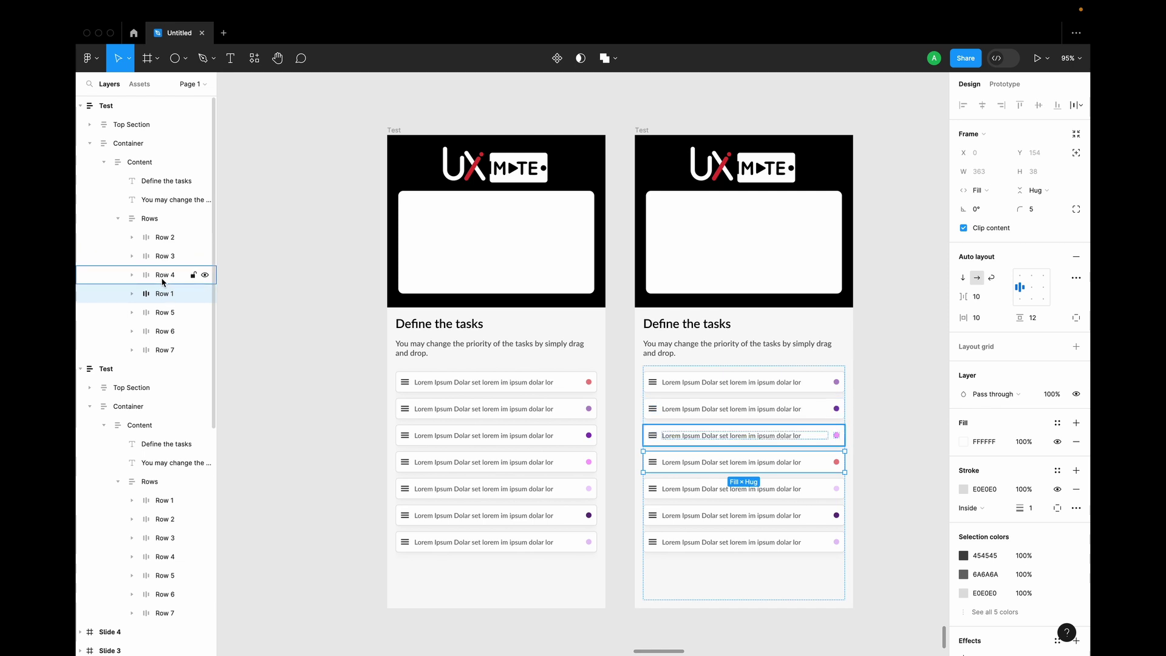
# Link Row 1 of the original Test frame to the duplicate frame with an On drag, Navigate to interaction using Smart animate.
pyautogui.click(502, 383)
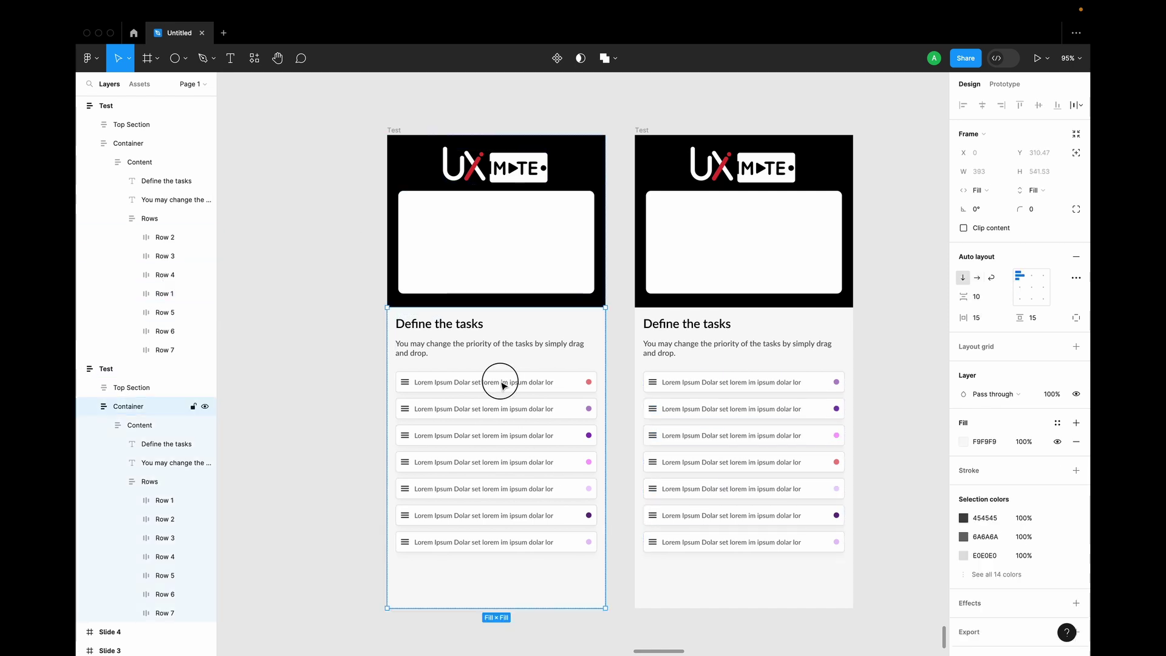
pyautogui.doubleClick(502, 383)
pyautogui.doubleClick(502, 384)
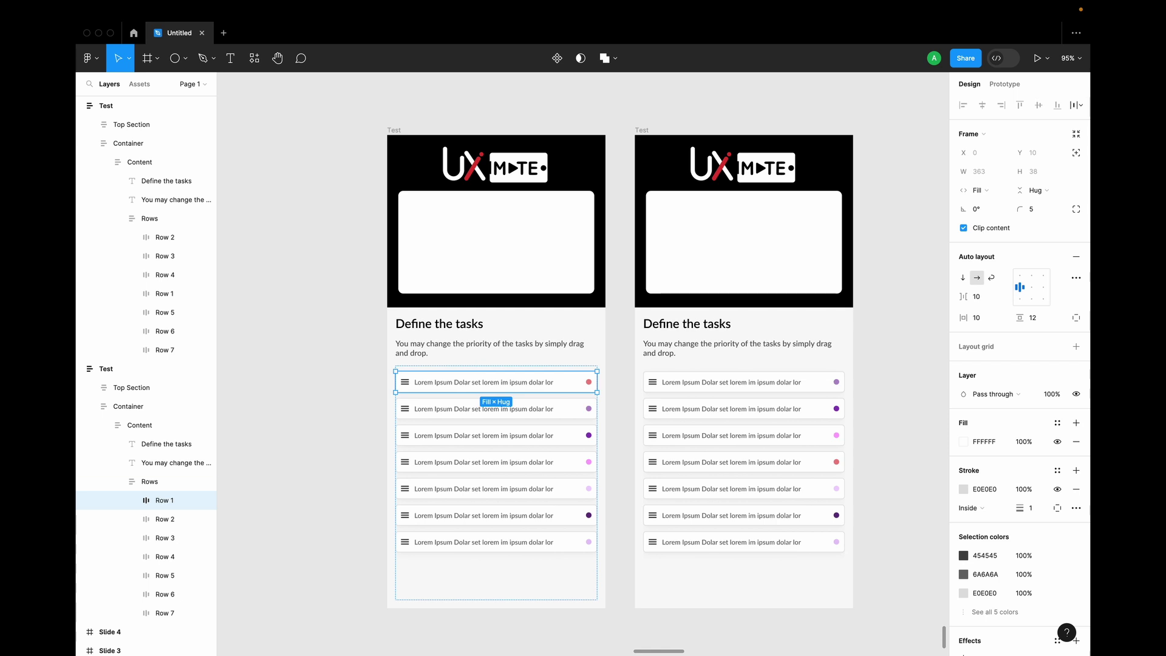
pyautogui.click(1004, 83)
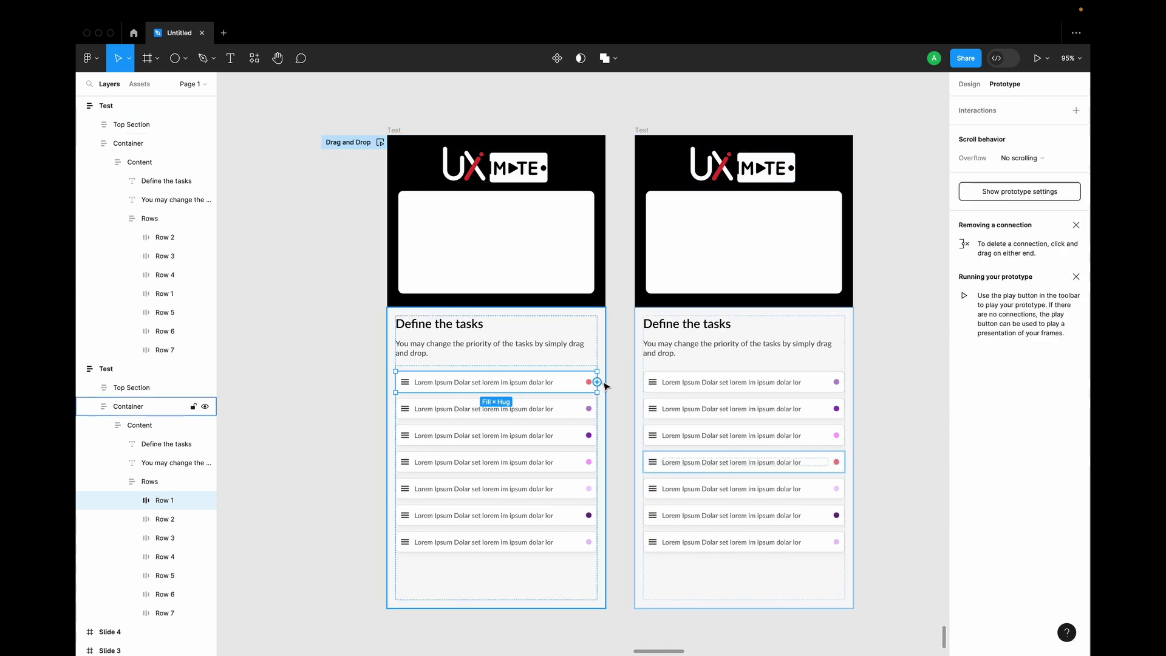
pyautogui.moveTo(597, 382); pyautogui.dragTo(650, 365)
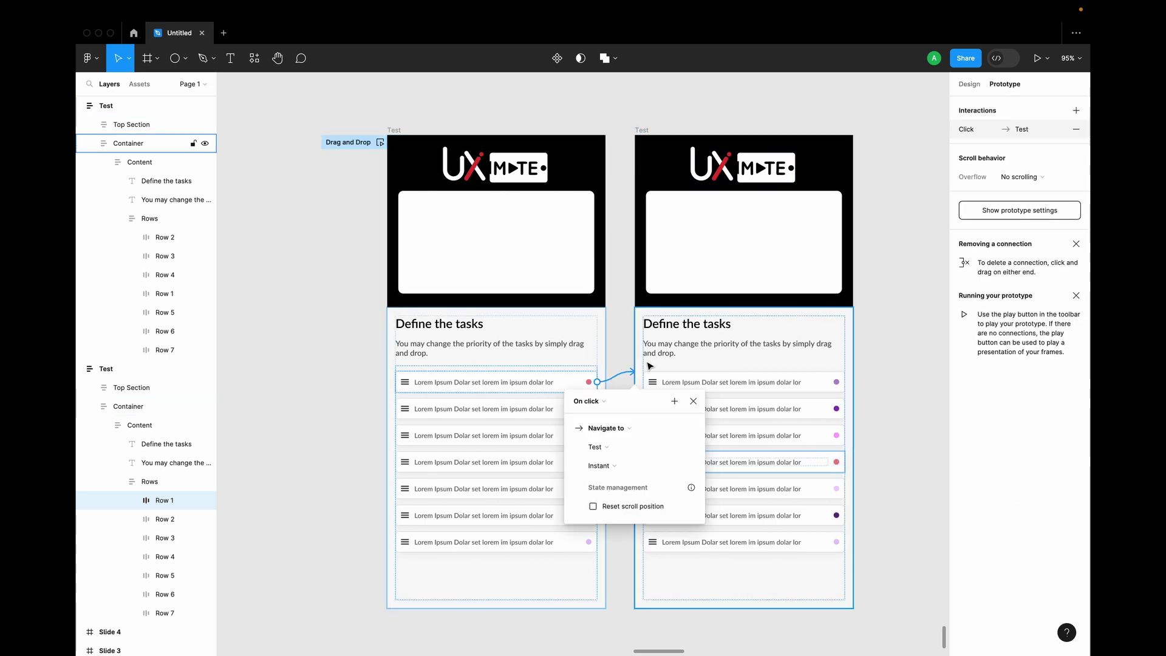
pyautogui.click(603, 404)
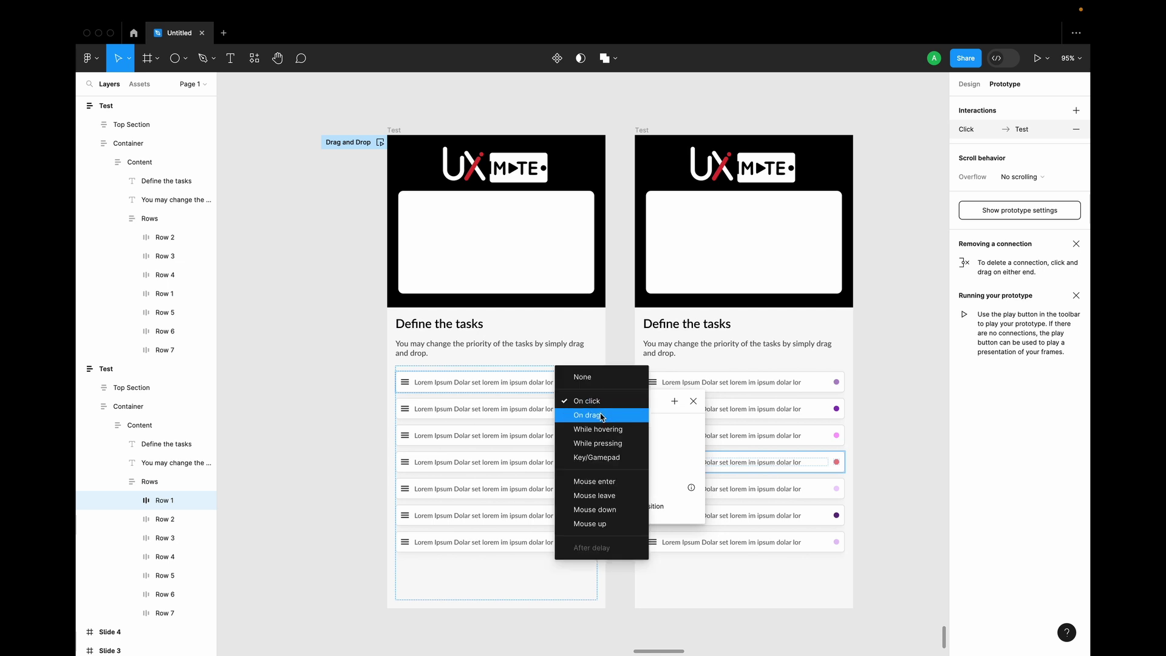
pyautogui.click(603, 417)
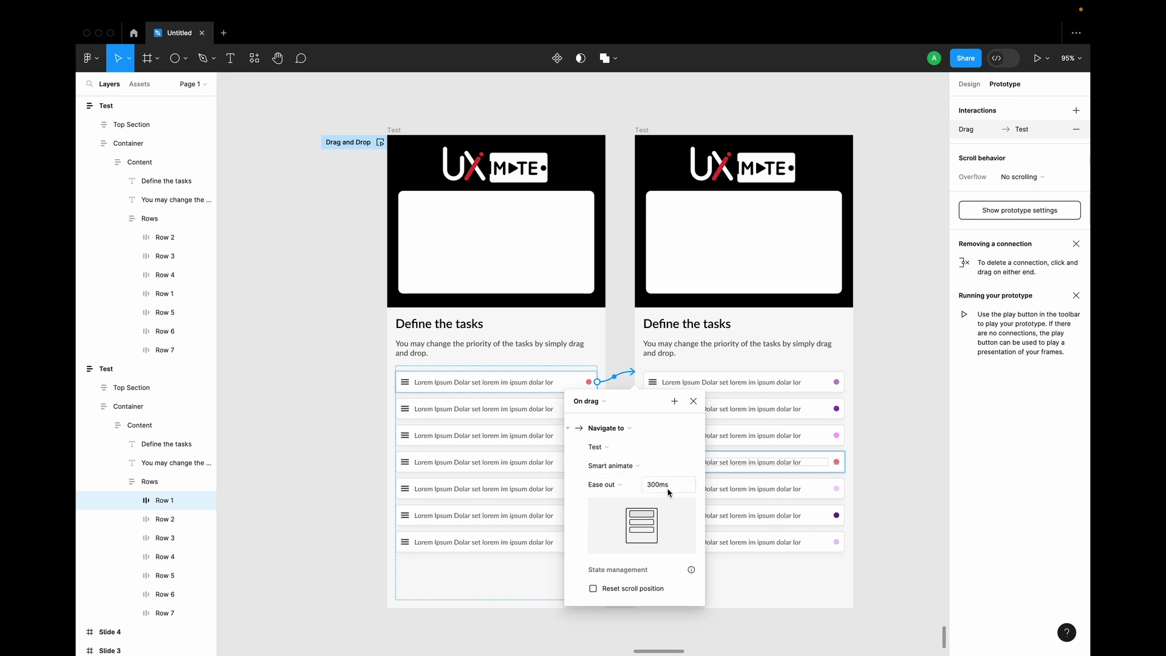
# Preview the Drag and Drop flow, test moving the first task row down to the fourth position, and close the preview.
pyautogui.click(380, 143)
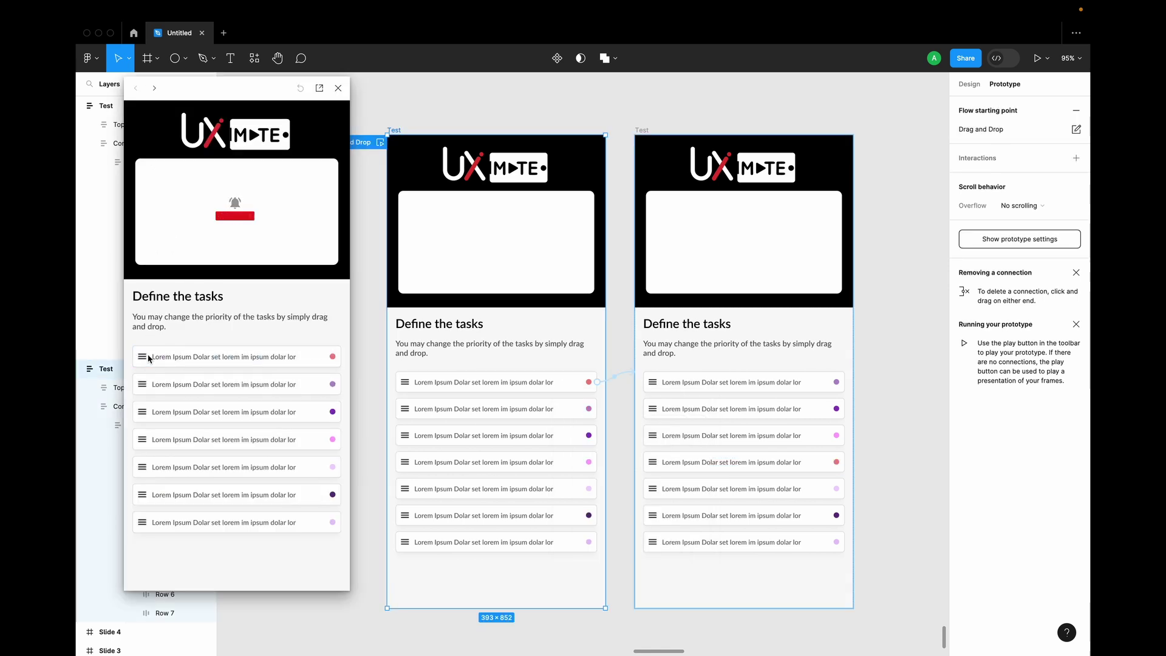
pyautogui.moveTo(143, 359); pyautogui.dragTo(151, 448)
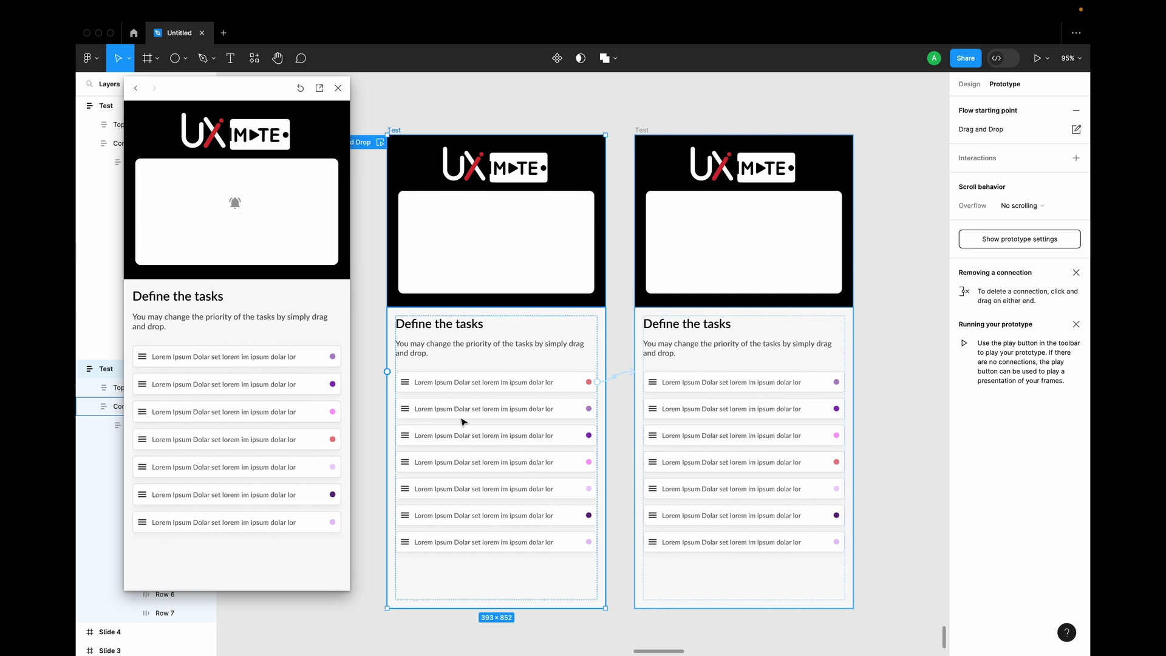
pyautogui.click(339, 88)
# Undo the trial repositioning of the original Test frame and delete its duplicate.
pyautogui.scroll(-5, 564, 309)
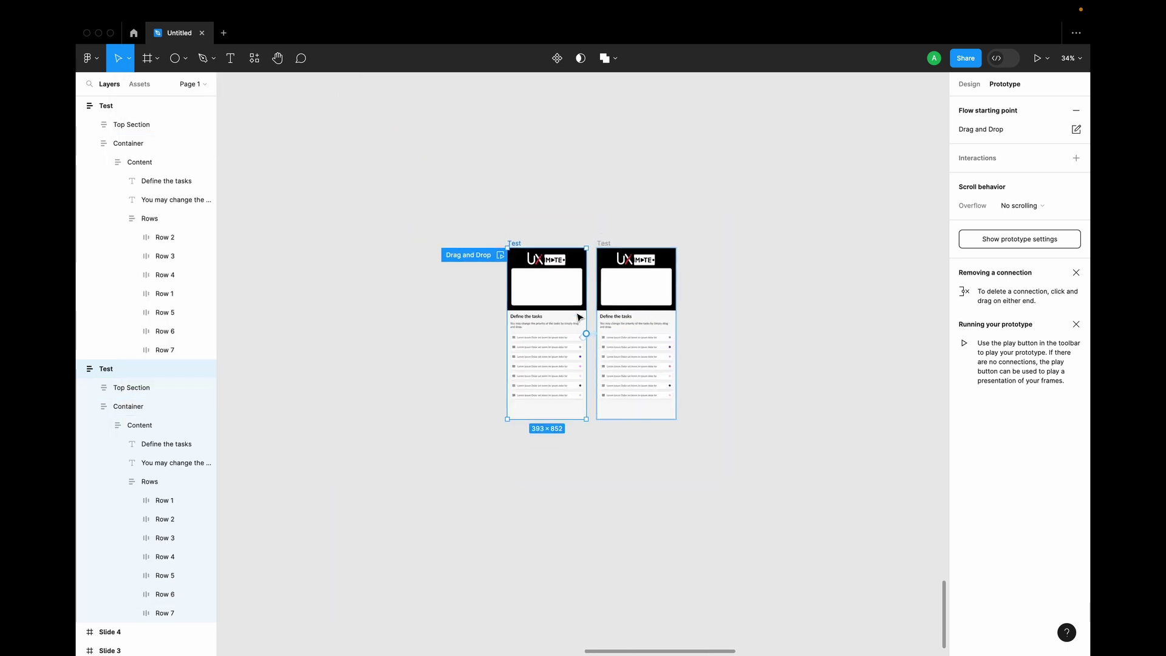
pyautogui.scroll(-3, 569, 183)
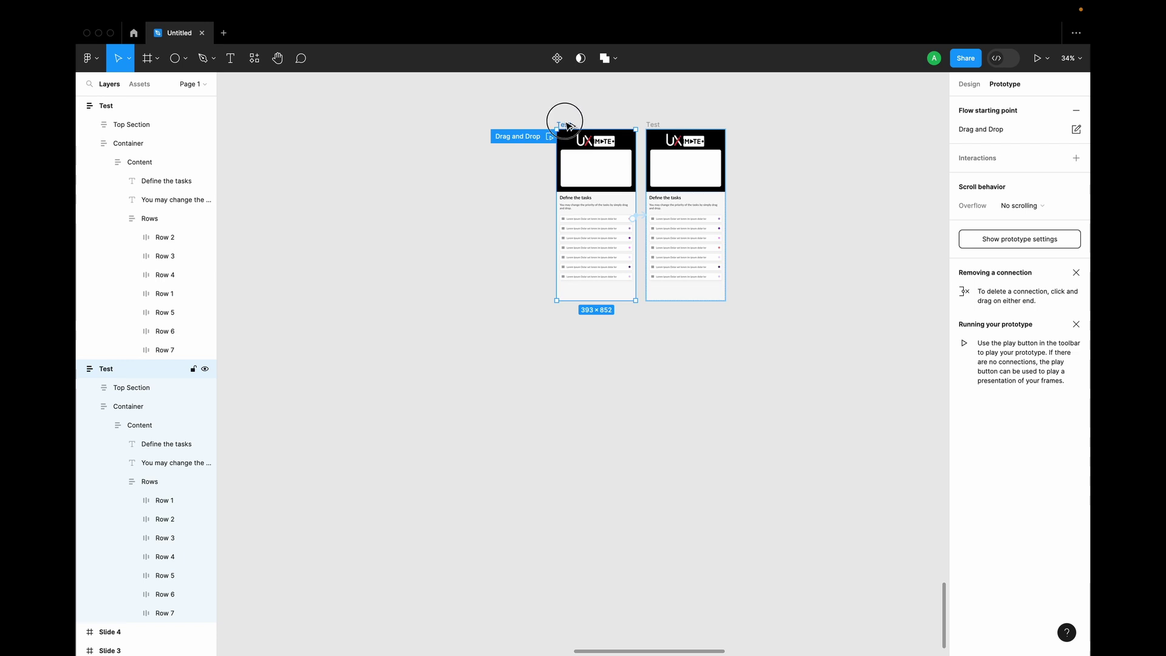
pyautogui.moveTo(564, 125); pyautogui.dragTo(568, 364)
pyautogui.press('super+z')
pyautogui.click(653, 125)
pyautogui.press('Delete')
pyautogui.scroll(5, 595, 188)
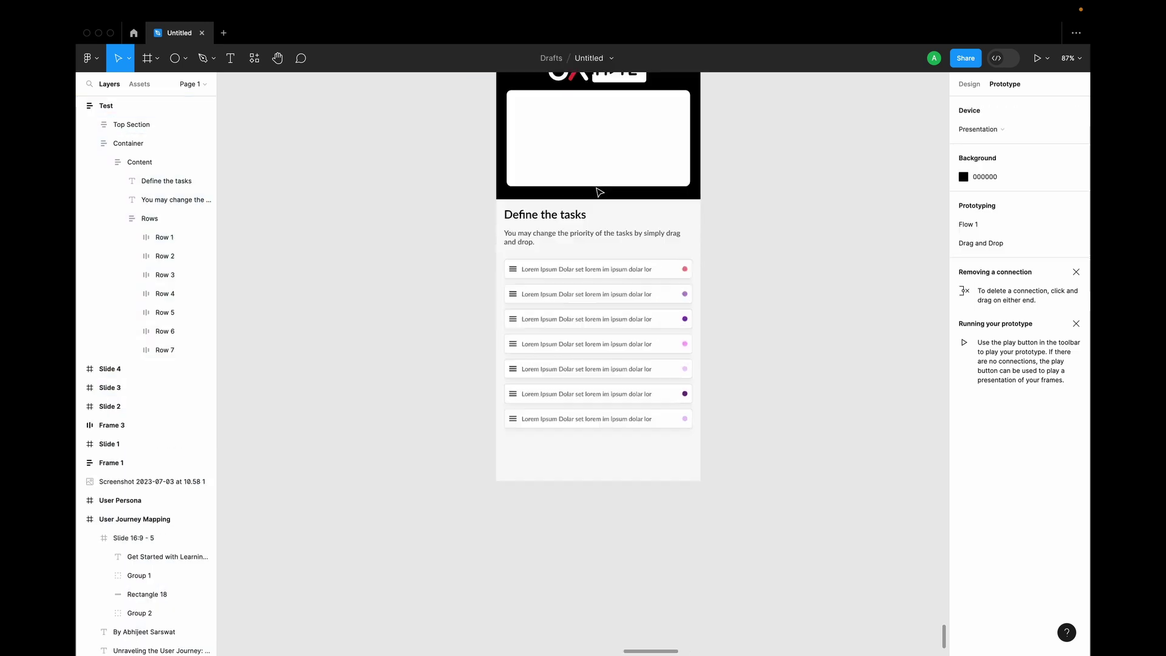
# Copy Row 1 out of the Test frame onto the empty canvas to the left of the frame.
pyautogui.click(554, 295)
pyautogui.doubleClick(555, 295)
pyautogui.click(555, 296)
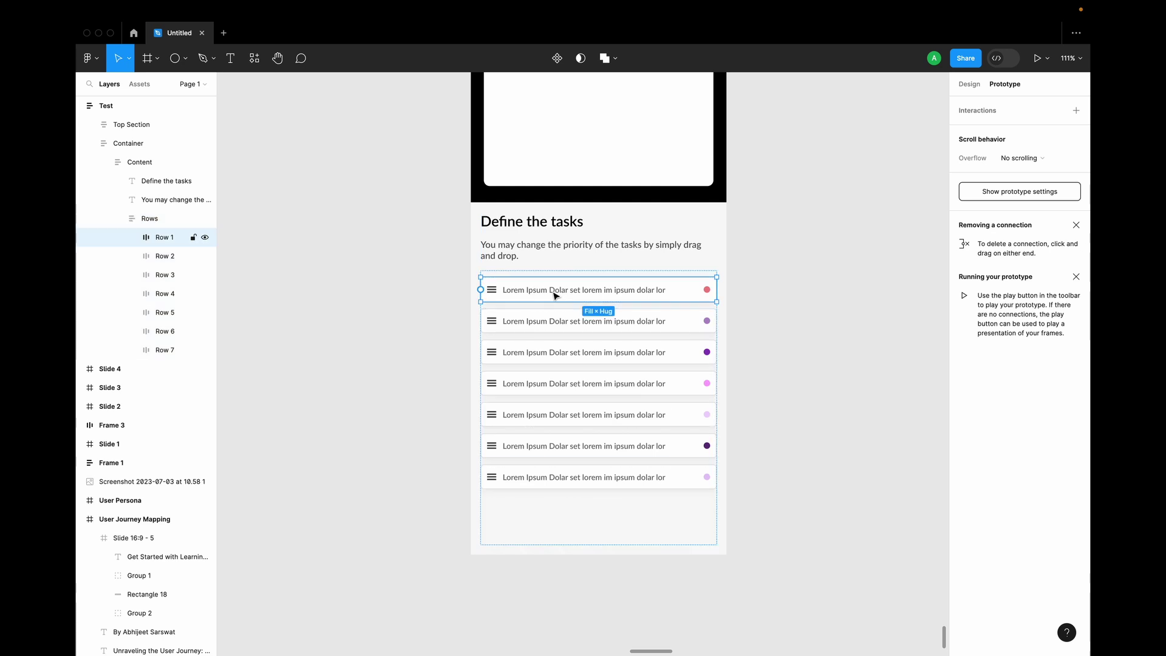
pyautogui.moveTo(557, 296); pyautogui.dragTo(278, 290)
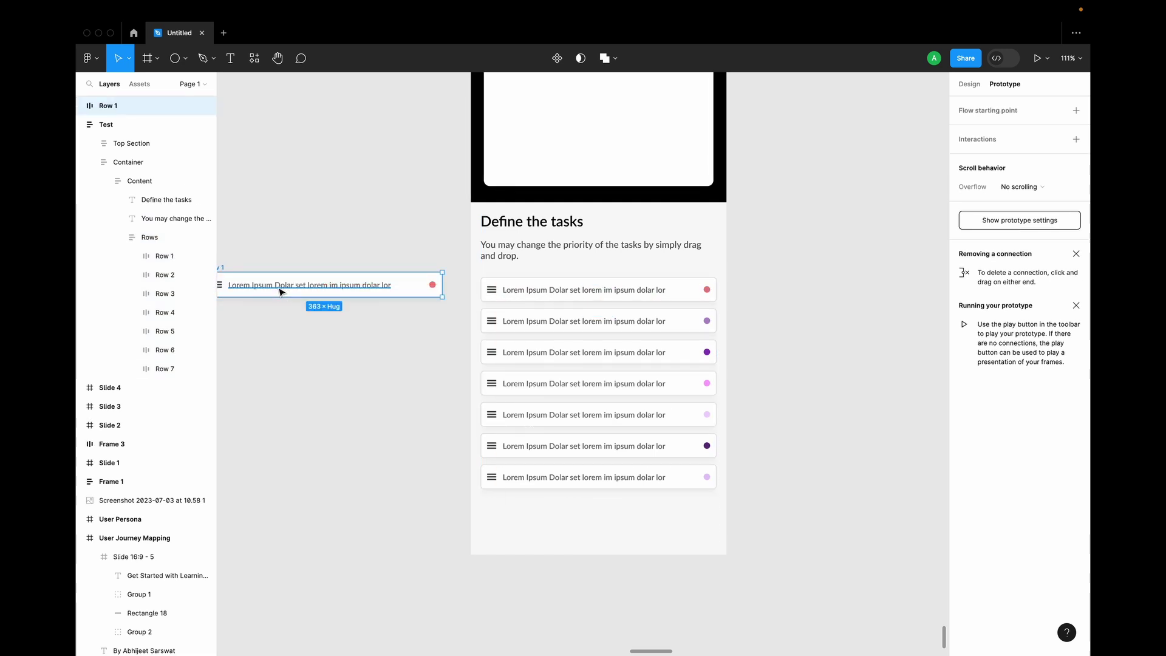
pyautogui.hscroll(-5, 281, 289)
pyautogui.scroll(1, 281, 289)
pyautogui.moveTo(420, 305); pyautogui.dragTo(393, 277)
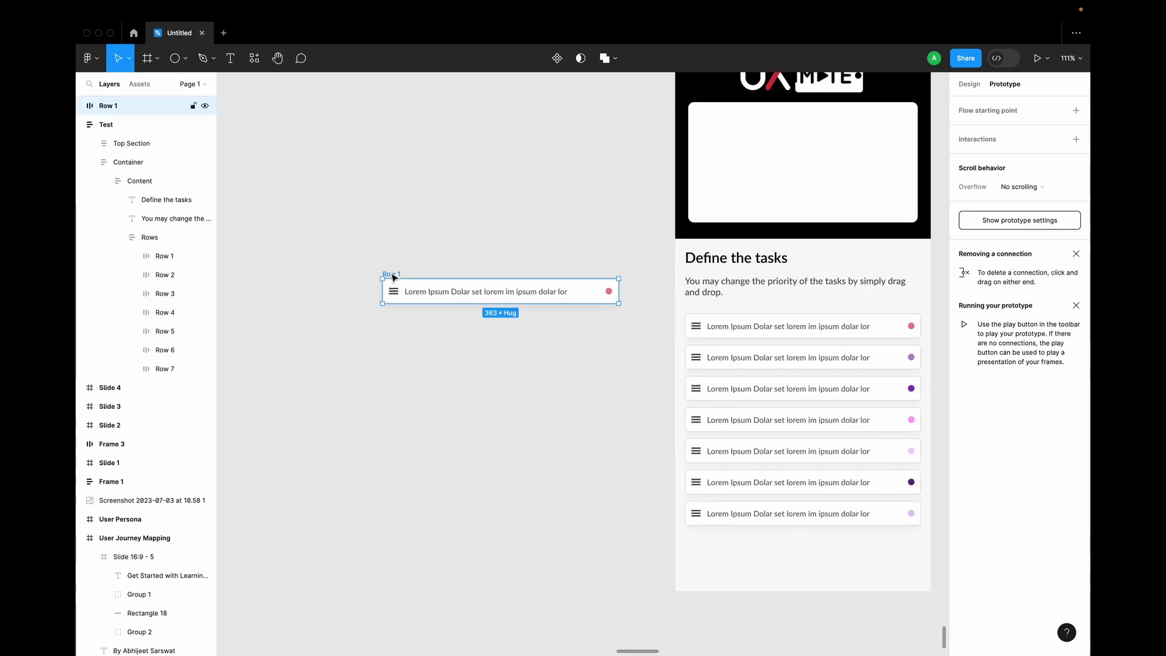
# Turn the standalone Row 1 copy into a component and dismiss the assets tip.
pyautogui.click(557, 58)
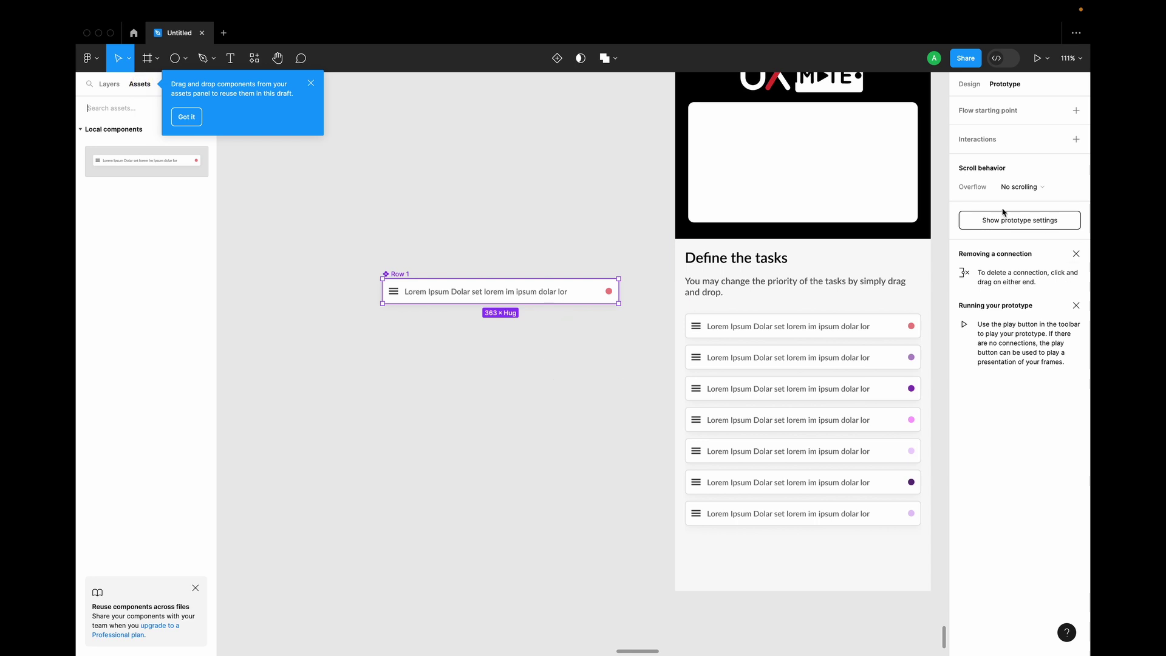
pyautogui.click(311, 83)
pyautogui.click(403, 274)
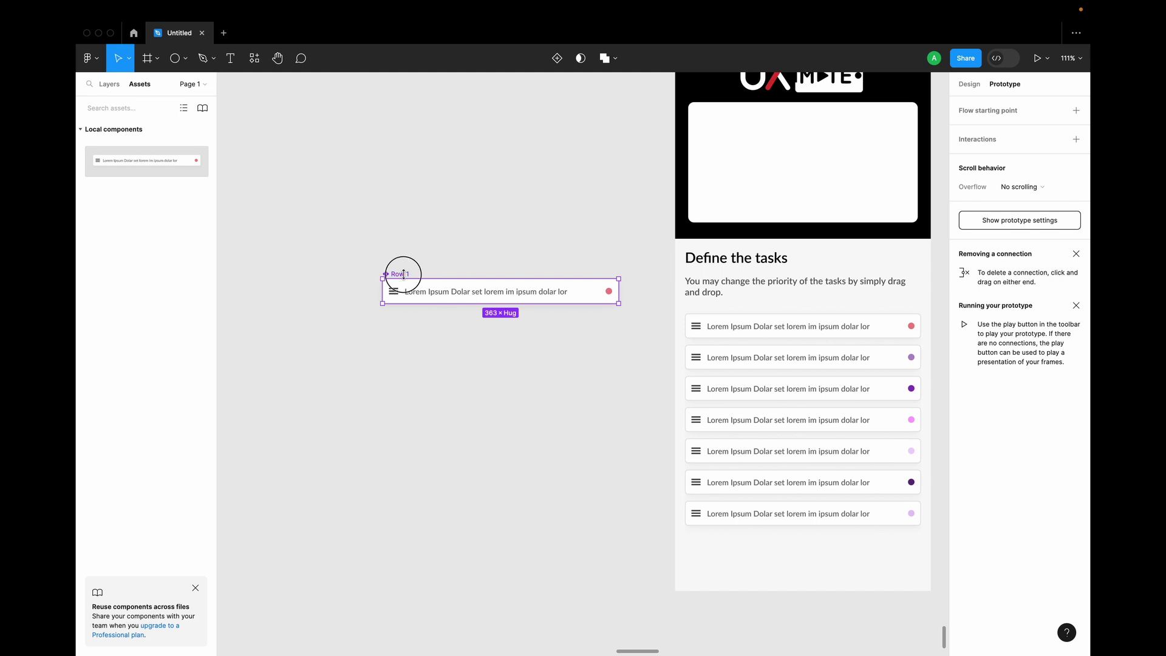
# Add a variant property to the Row 1 component and create a second variant named Hover.
pyautogui.click(970, 83)
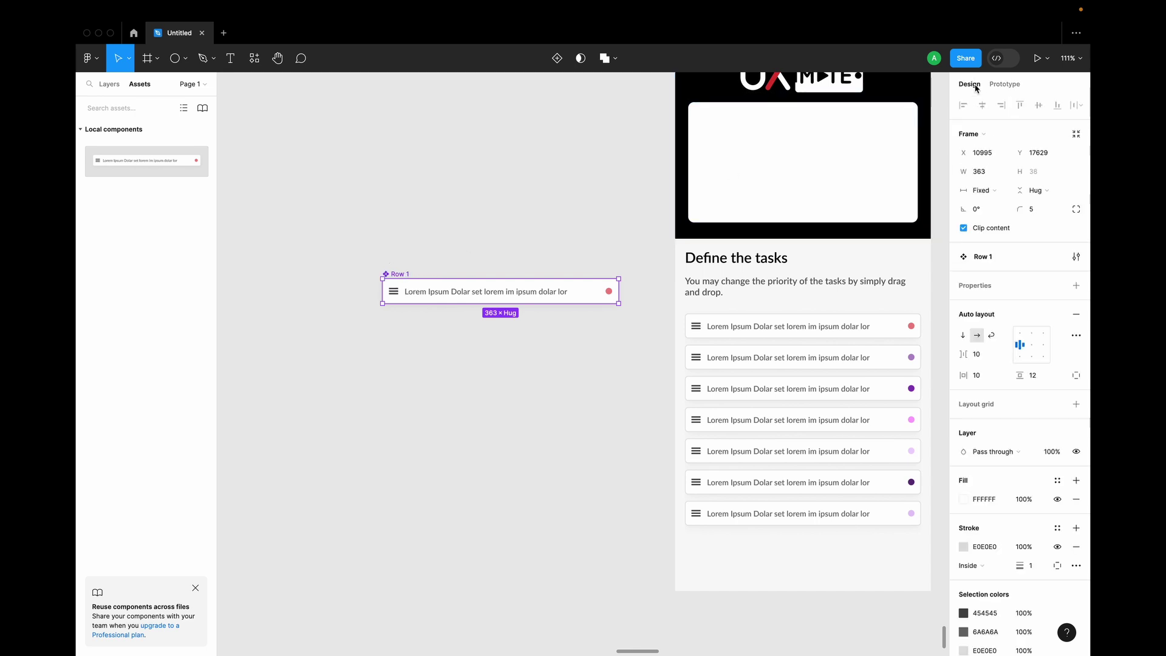
pyautogui.click(1076, 285)
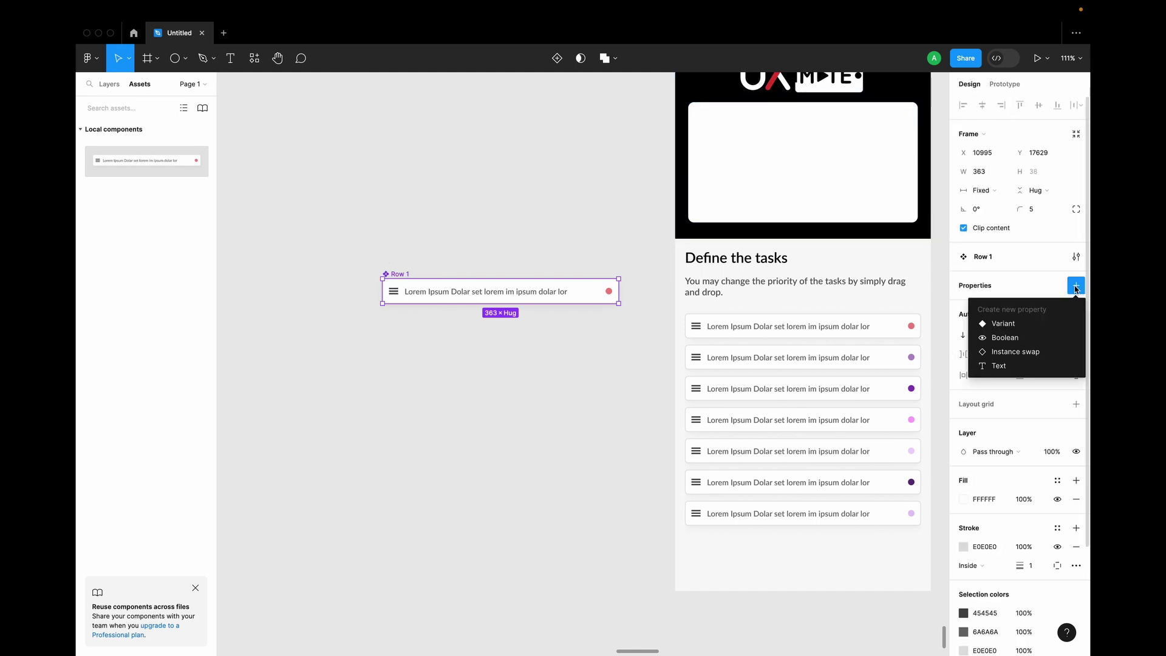
pyautogui.click(1012, 324)
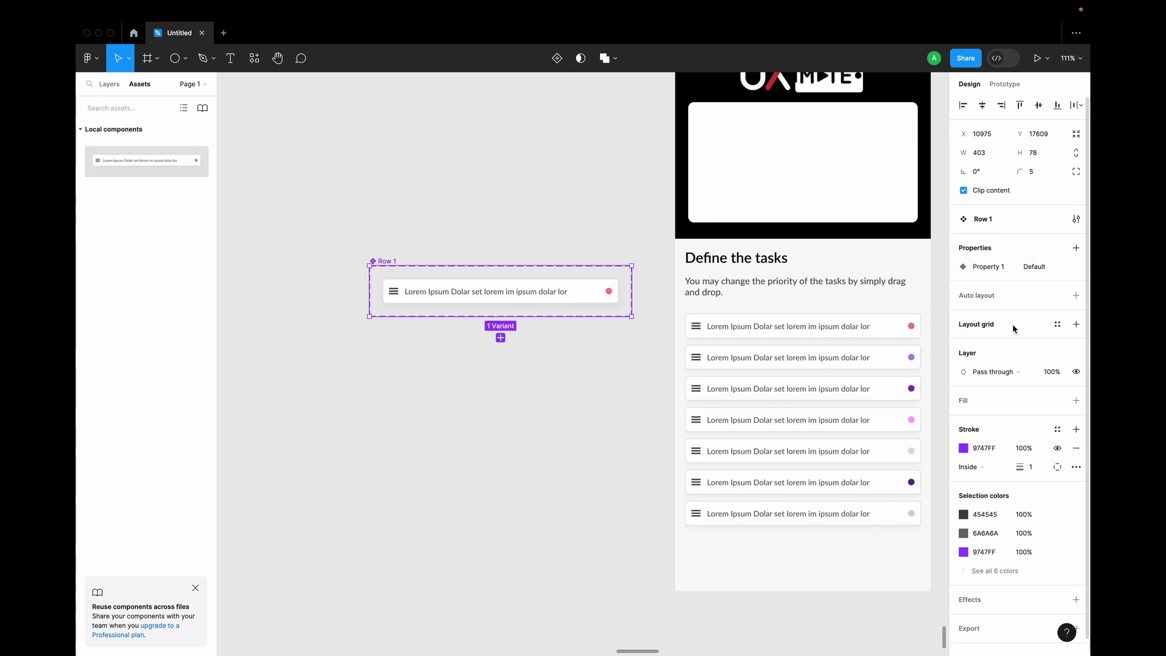
pyautogui.click(501, 338)
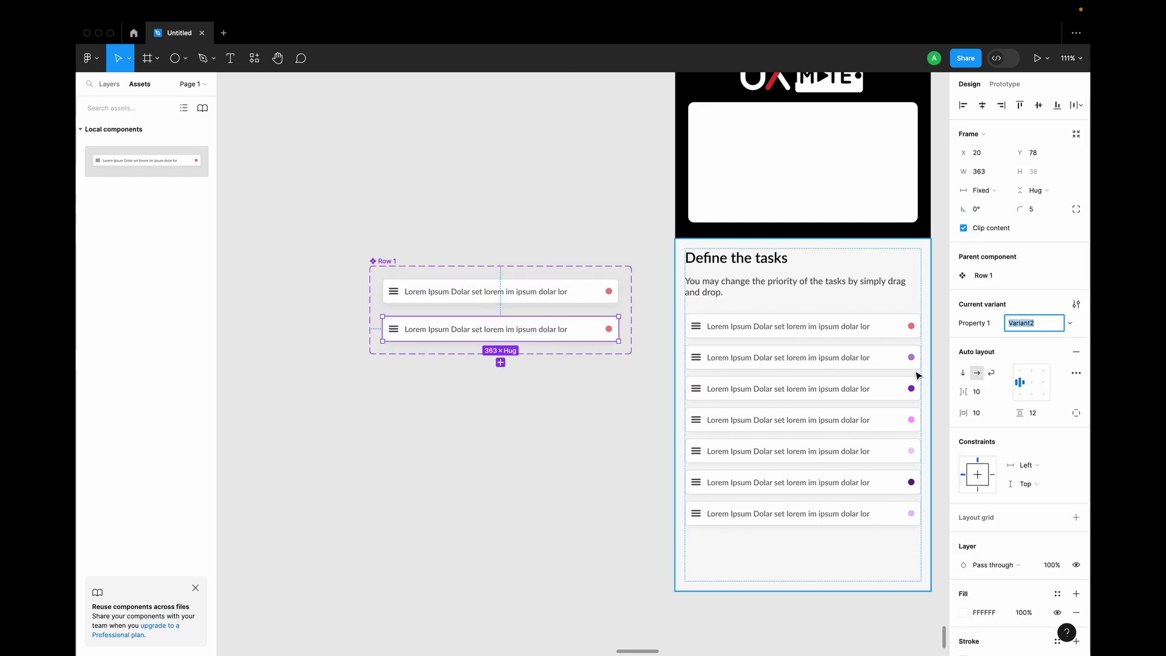
pyautogui.write('Hover')
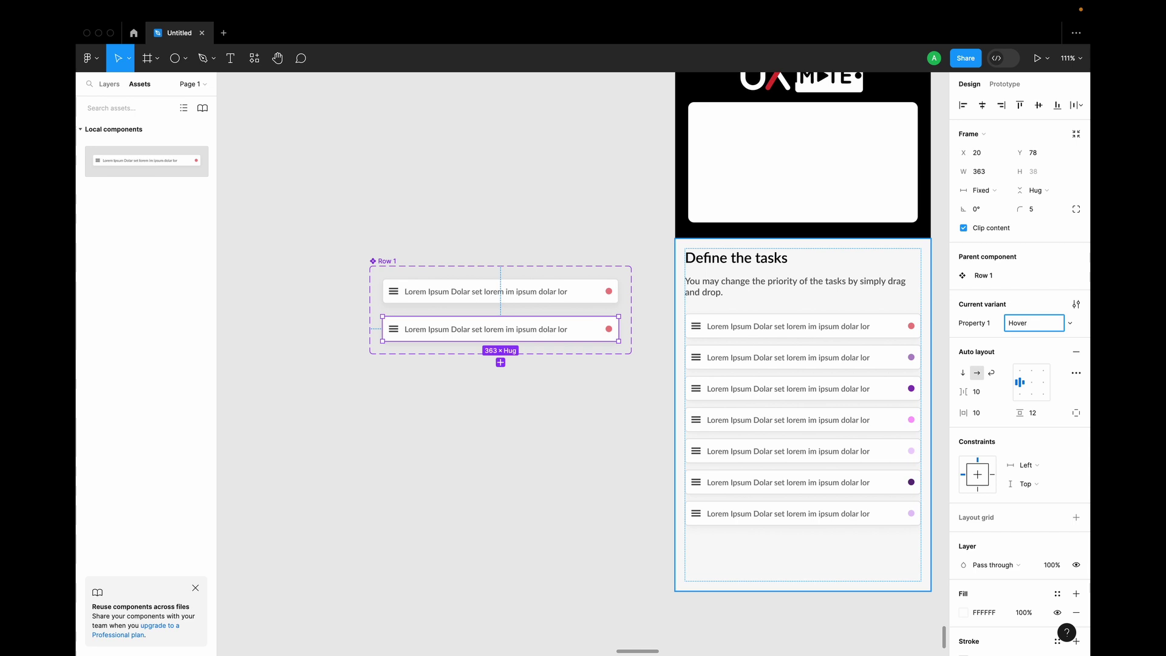
pyautogui.press('Return')
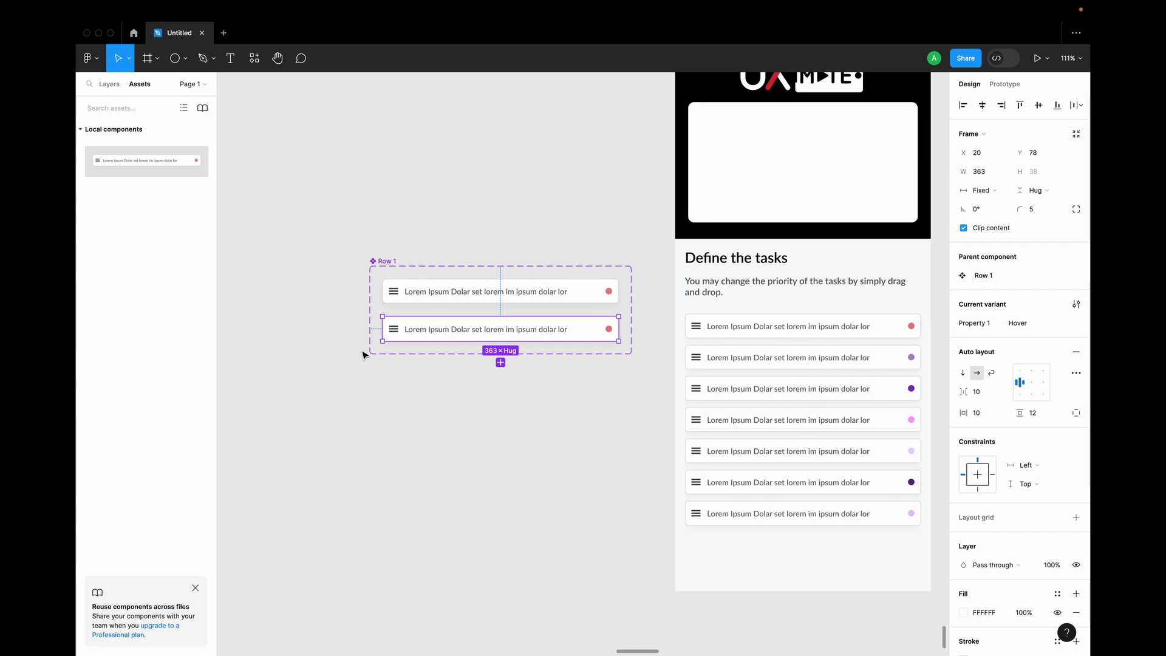
# Link the Default variant to the Hover variant with a Mouse enter interaction that changes to Hover using Smart animate.
pyautogui.click(455, 302)
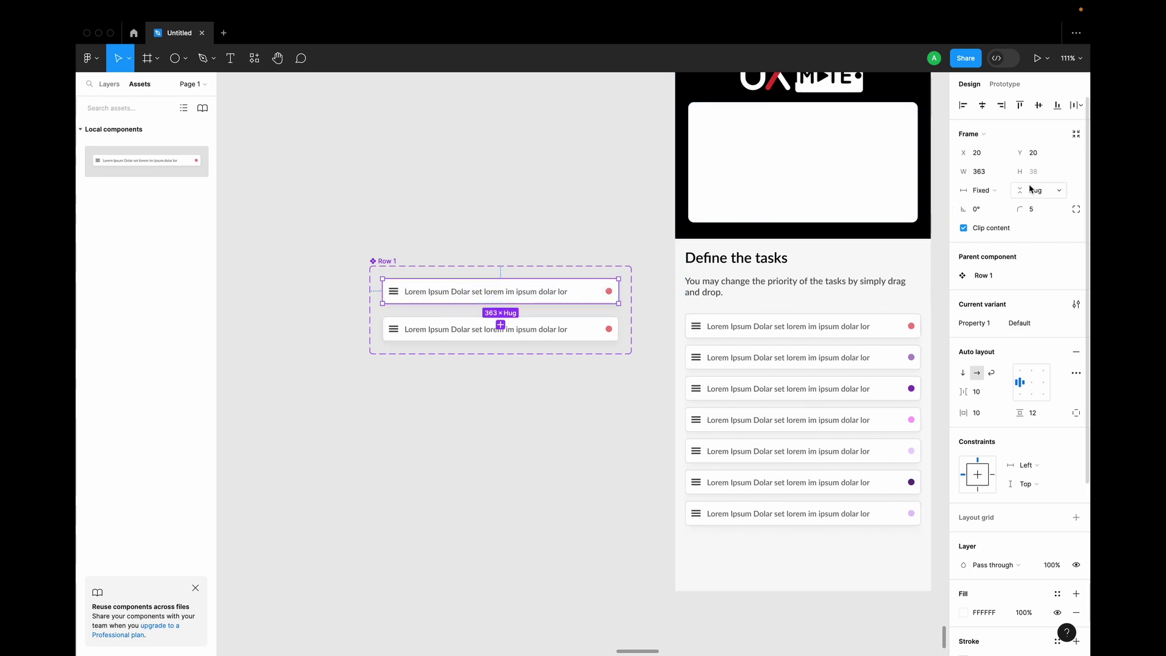
pyautogui.hotkey('shift', 'e')
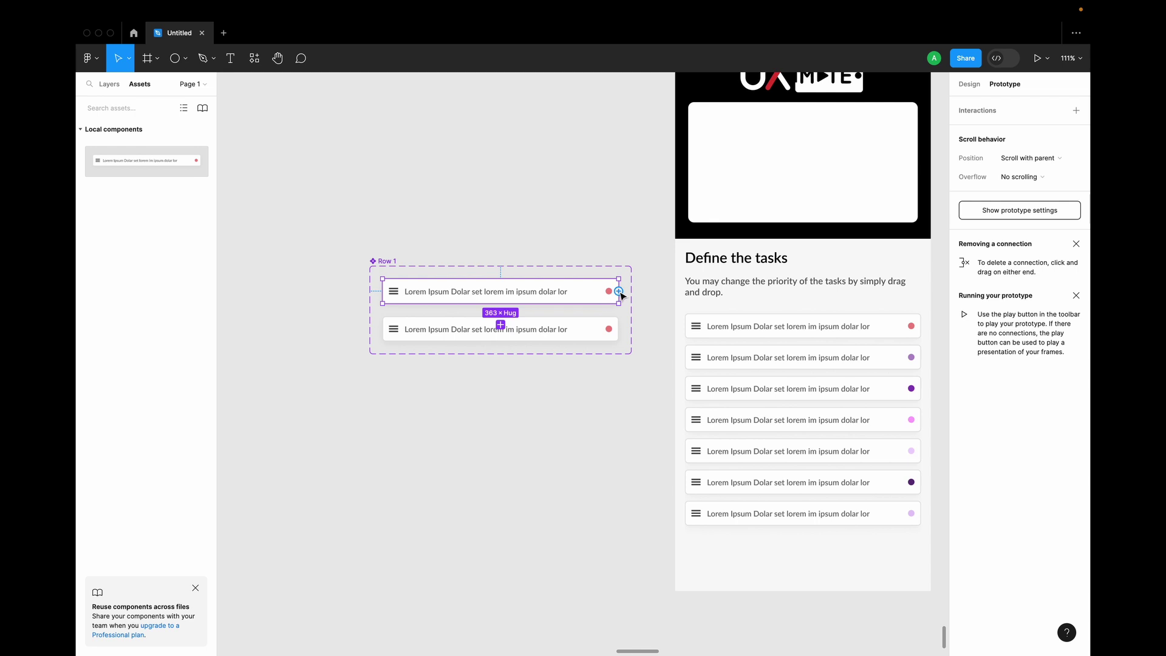
pyautogui.moveTo(619, 292); pyautogui.dragTo(539, 340)
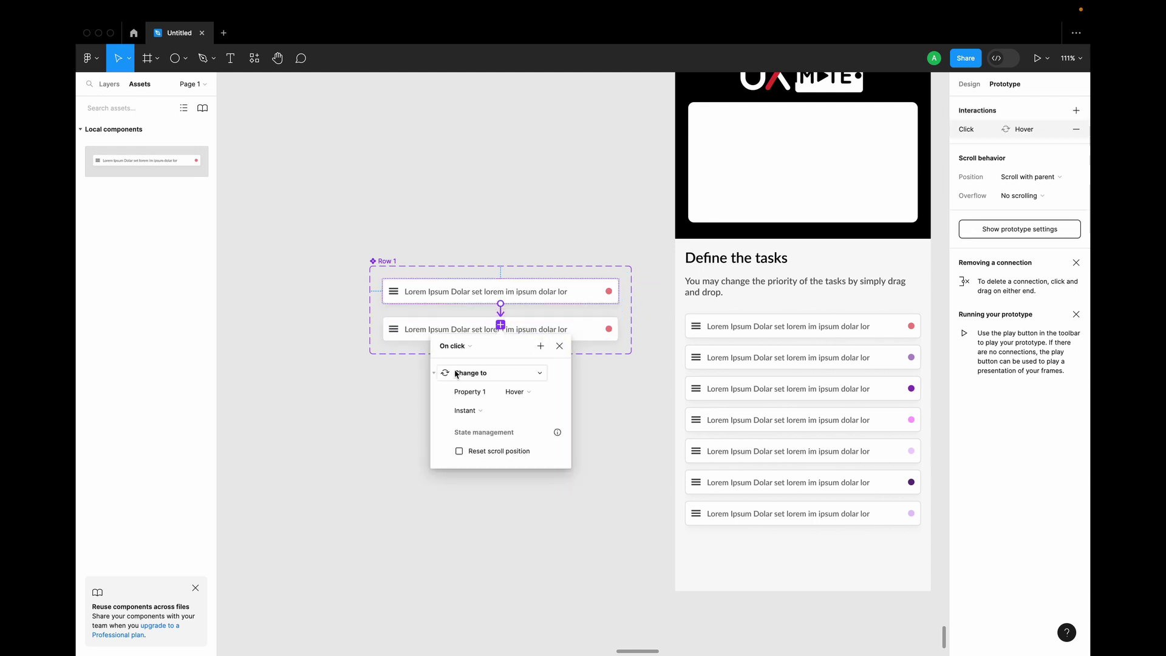
pyautogui.click(455, 346)
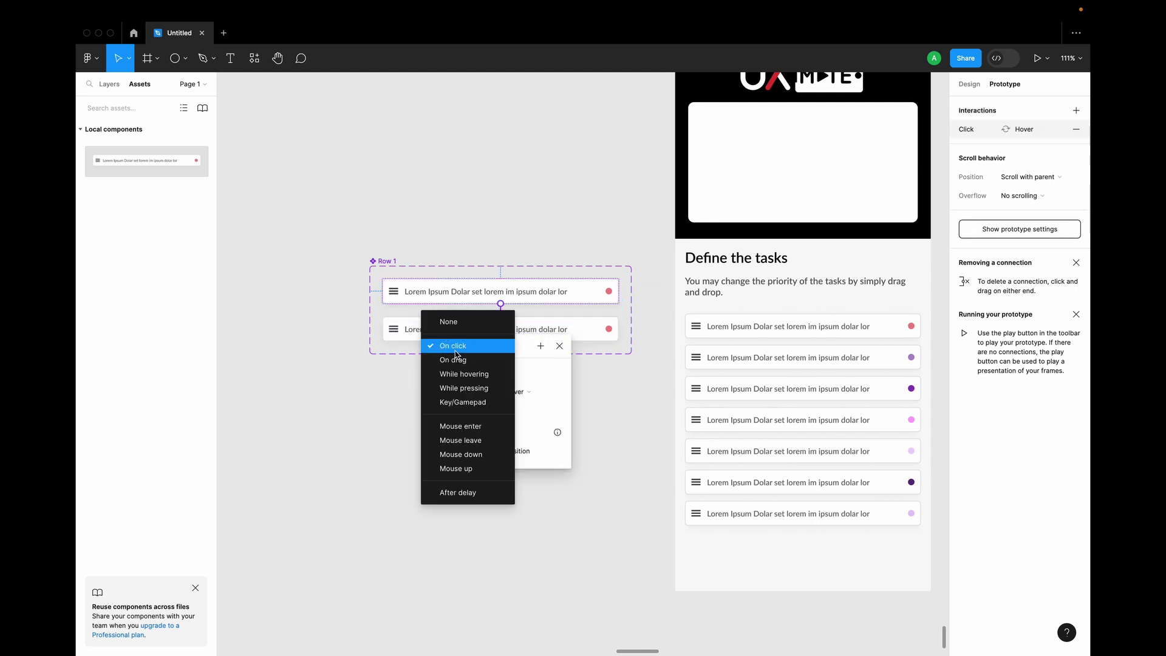
pyautogui.click(480, 429)
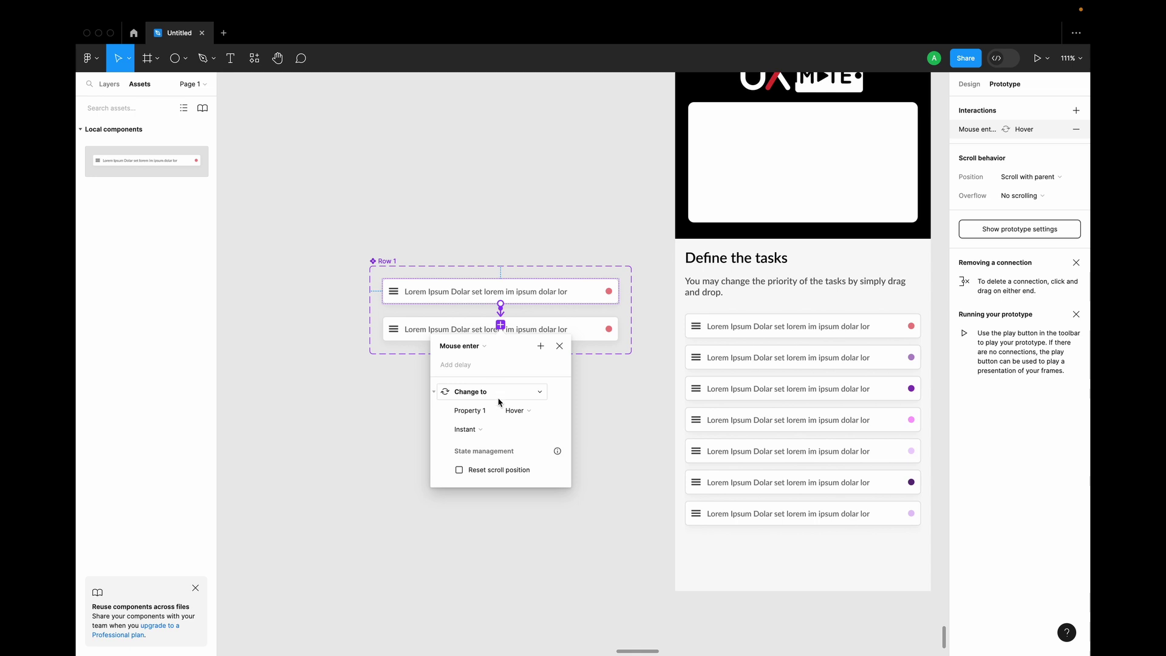
pyautogui.click(473, 429)
pyautogui.click(492, 465)
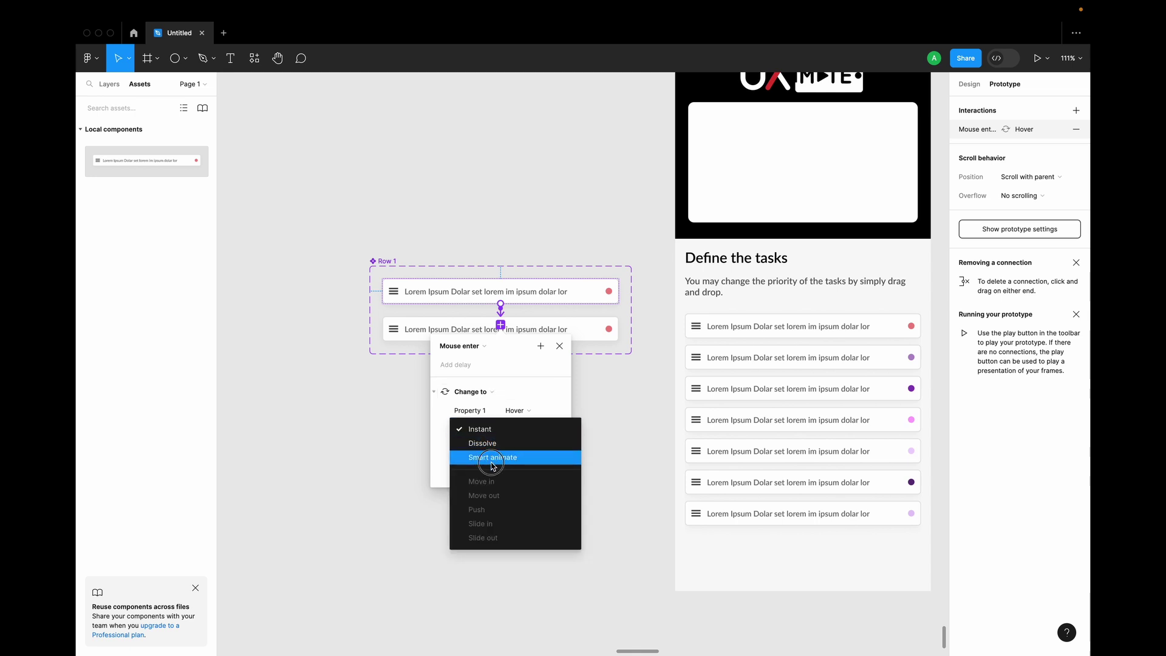
# Give the Hover variant a blue 3B70D7 stroke with a width of 2.
pyautogui.click(398, 329)
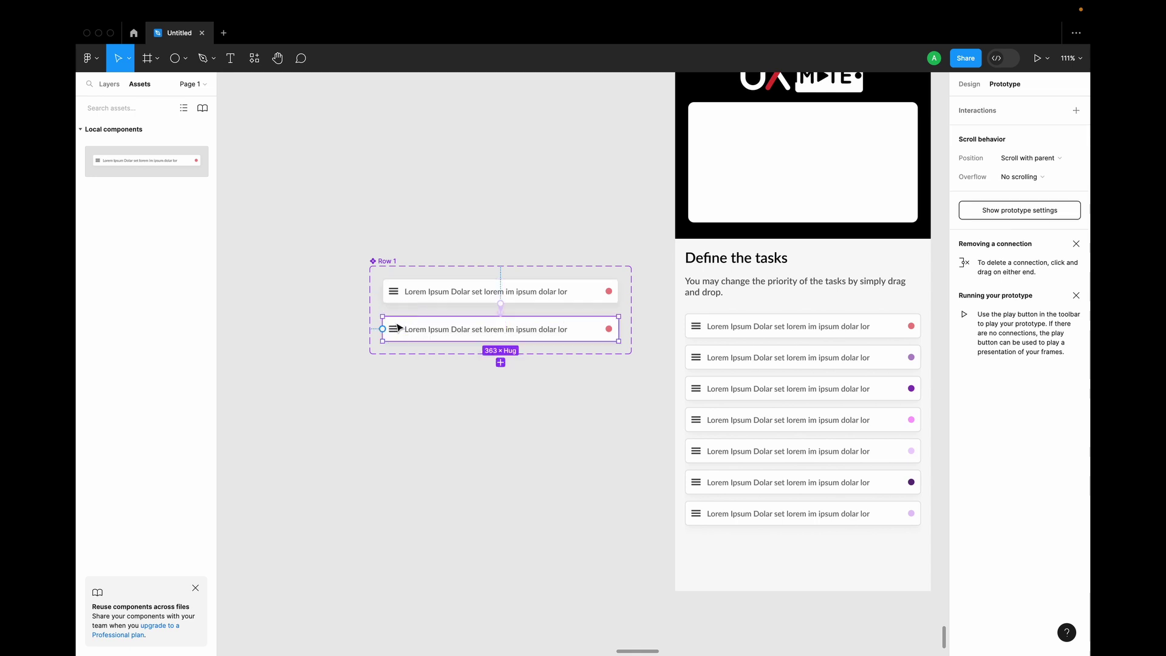
pyautogui.click(969, 83)
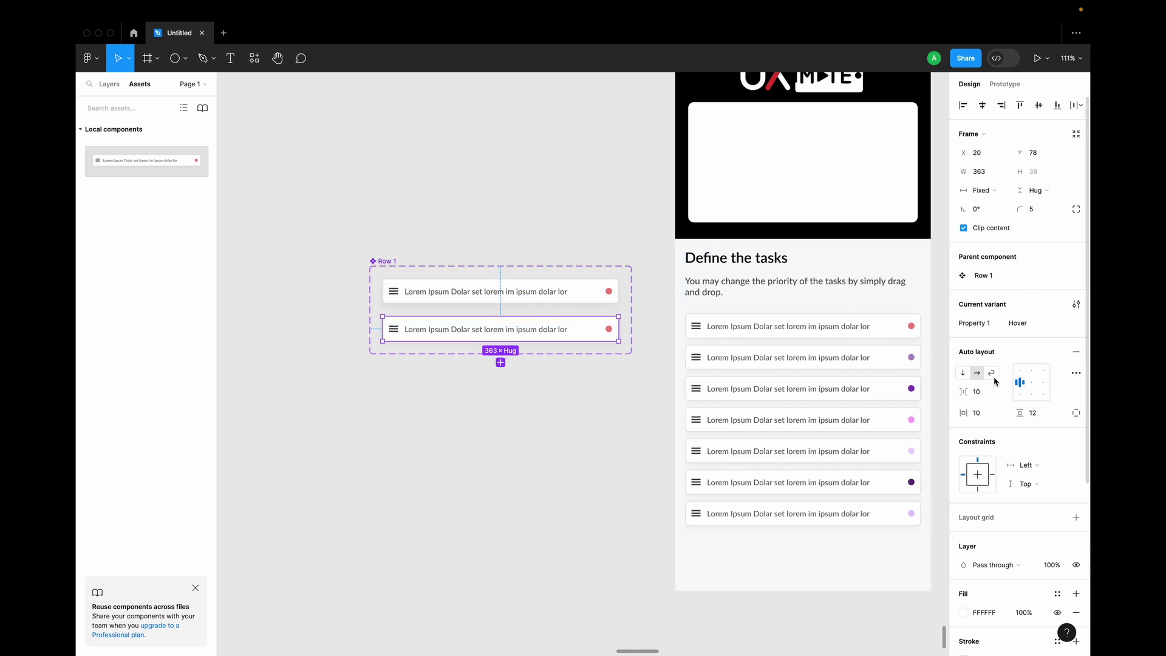
pyautogui.scroll(-2, 989, 455)
pyautogui.scroll(-4, 989, 457)
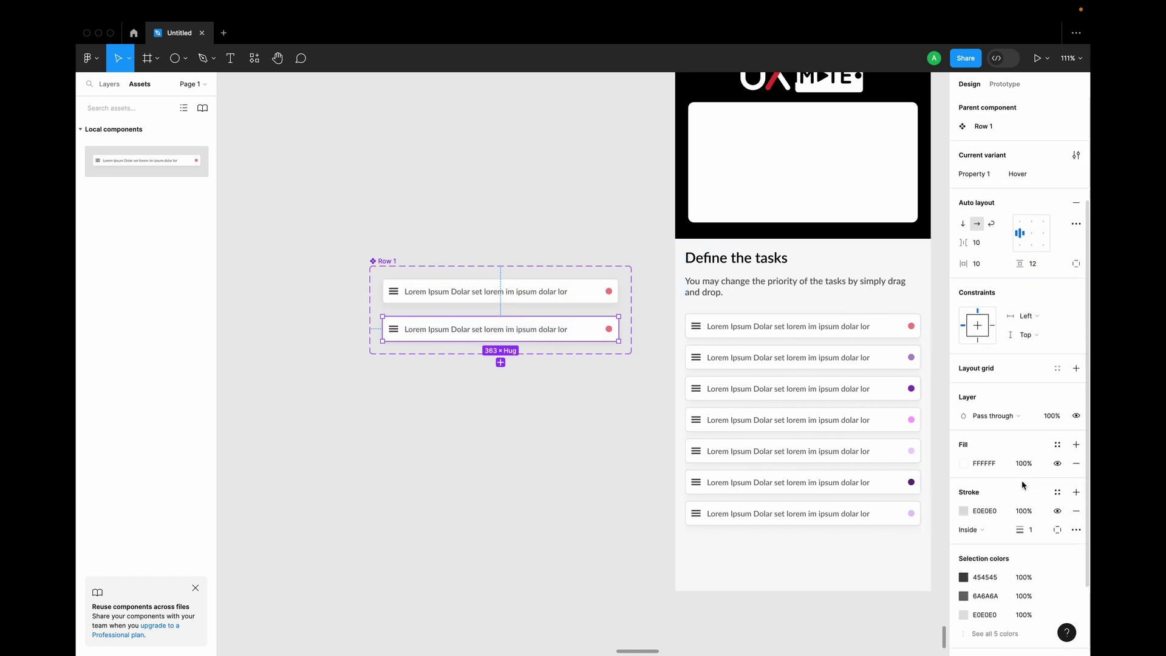
pyautogui.click(964, 512)
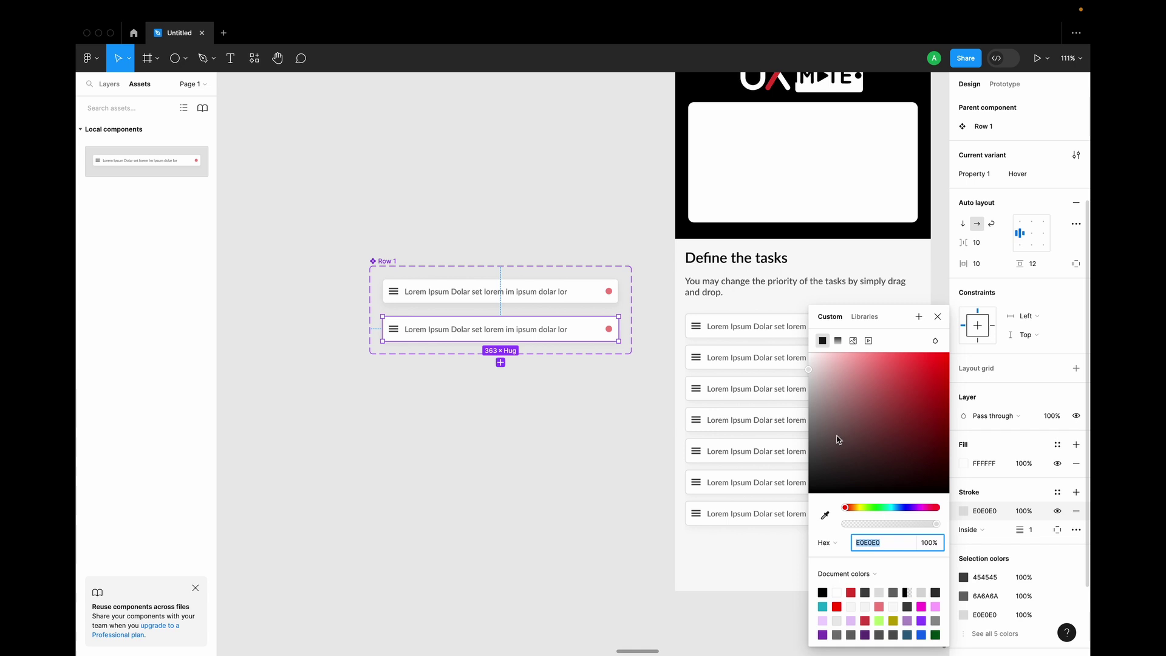
pyautogui.click(899, 507)
pyautogui.moveTo(877, 391); pyautogui.dragTo(910, 375)
pyautogui.click(1032, 531)
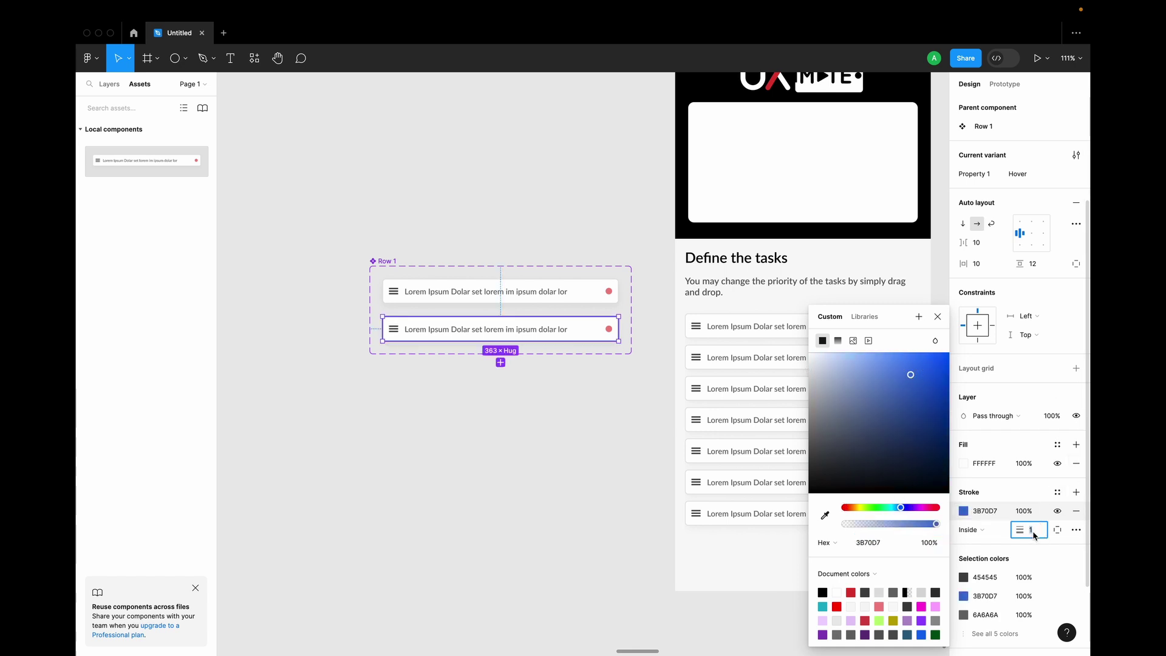
pyautogui.press('Up')
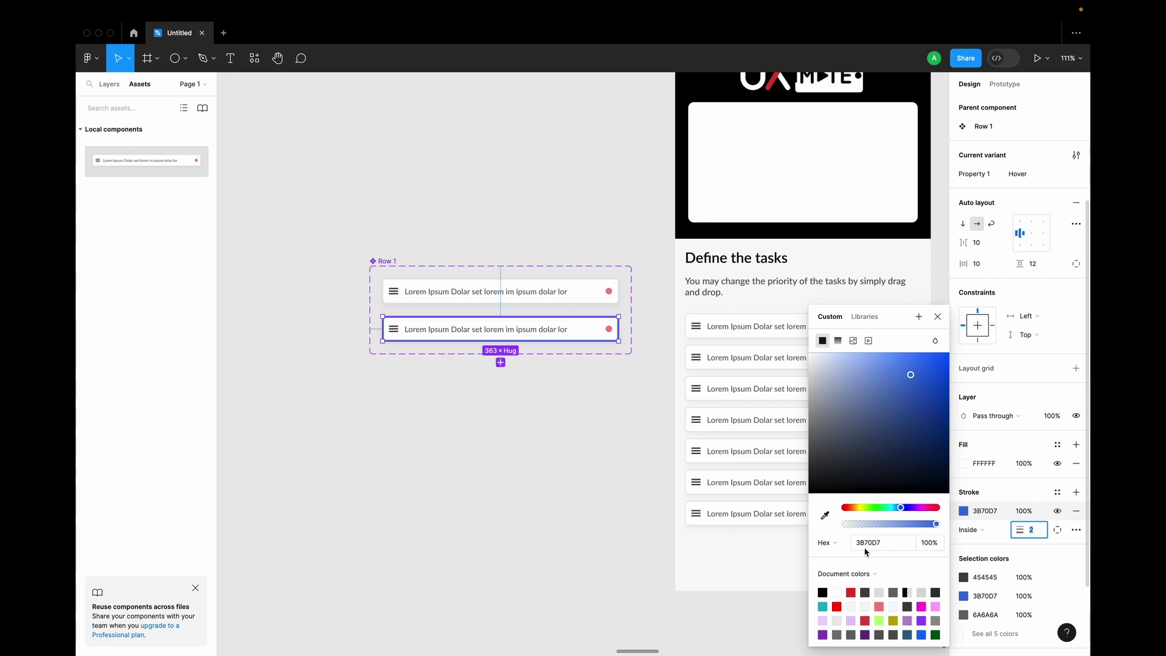
# Copy the Default variant of the Row 1 component and select the first task row in the Test frame.
pyautogui.click(460, 293)
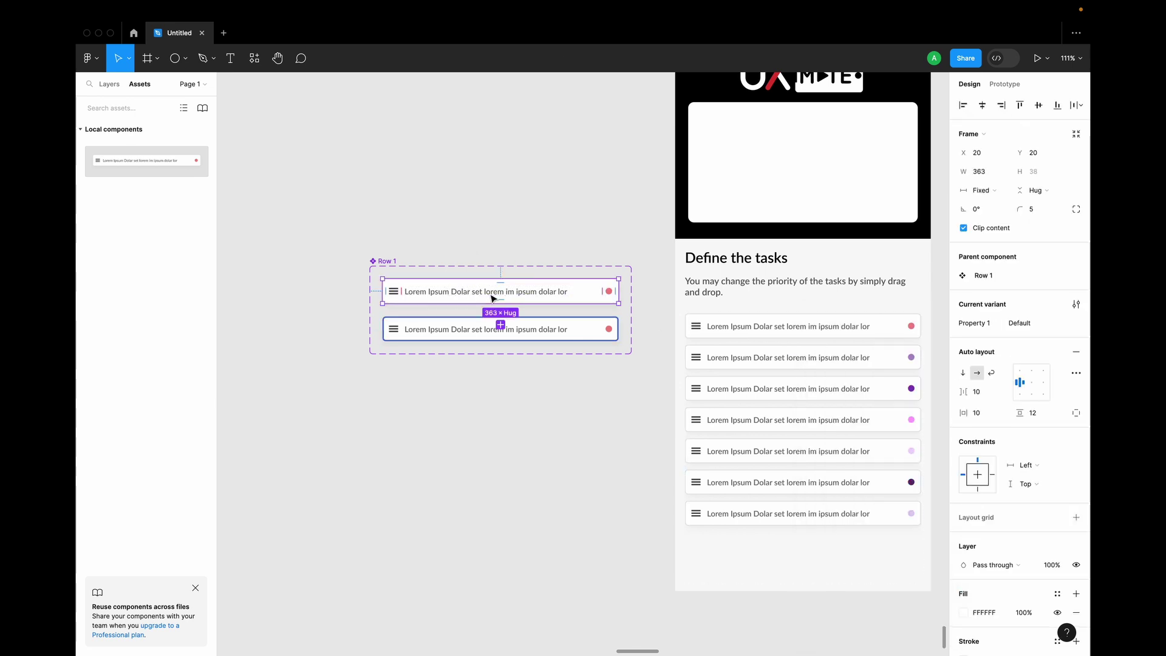
pyautogui.click(729, 330)
pyautogui.click(726, 328)
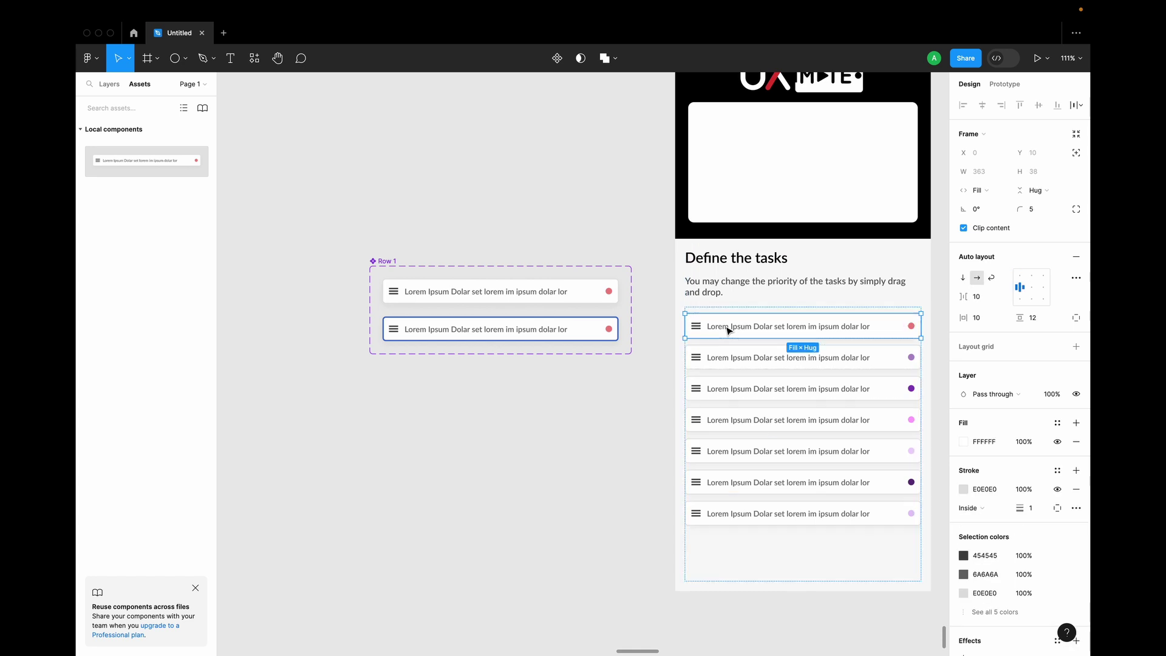
pyautogui.click(726, 328)
pyautogui.click(719, 352)
pyautogui.click(722, 333)
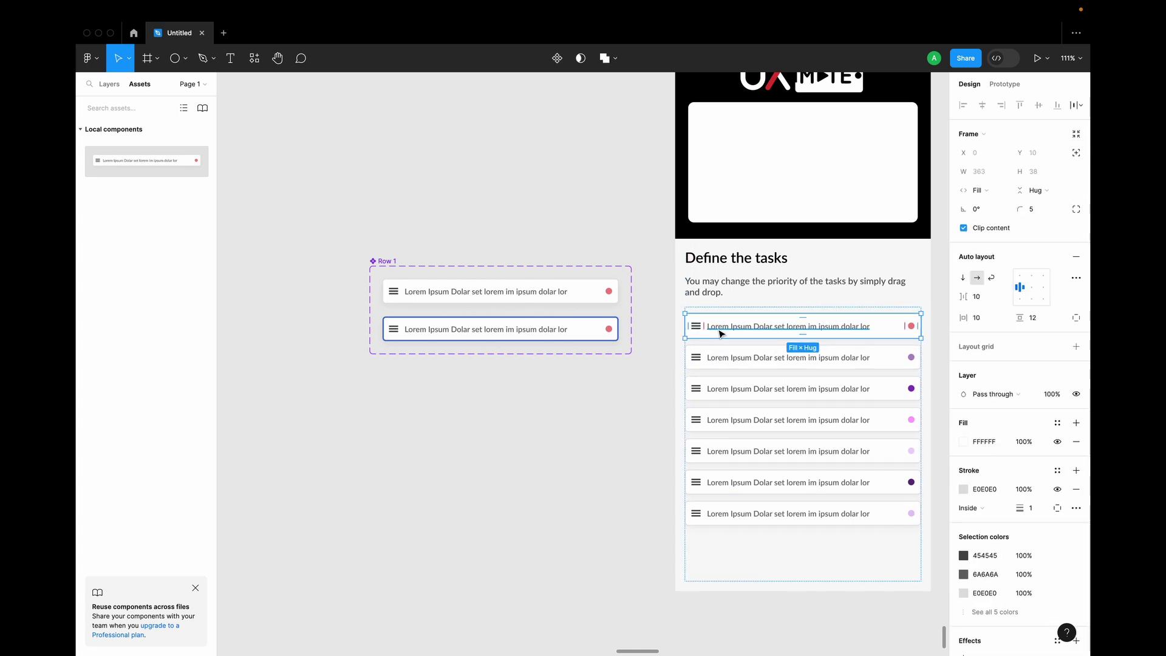
pyautogui.click(722, 331)
# Delete the six task rows below the first one in the Test frame.
pyautogui.click(725, 363)
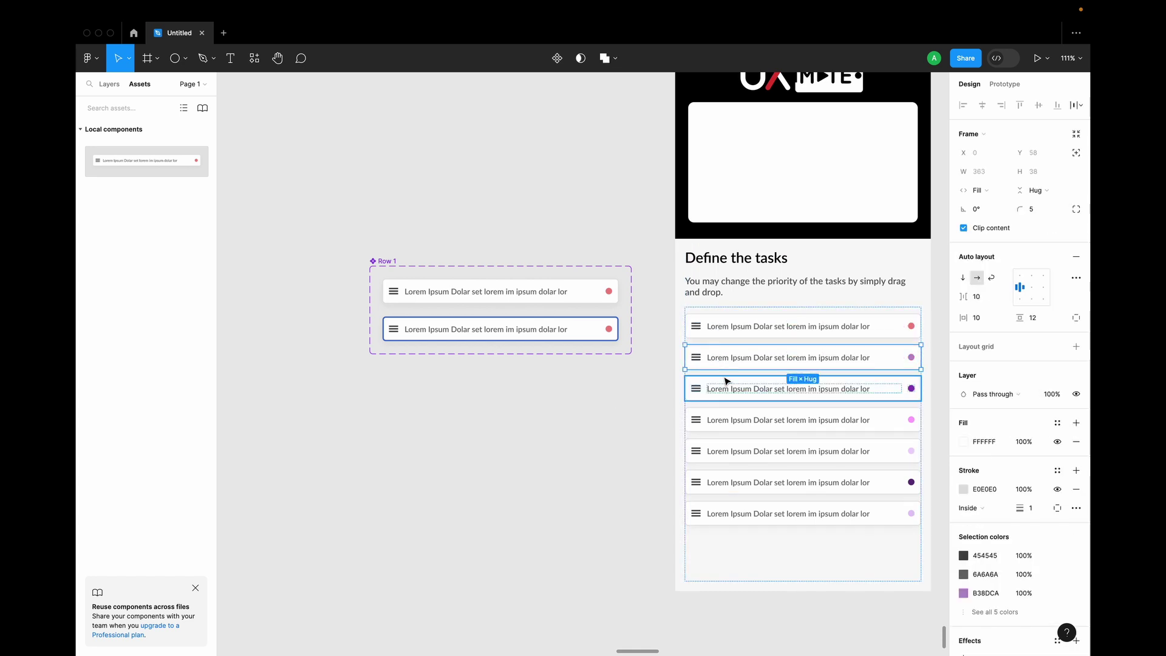
pyautogui.keyDown('shift'); pyautogui.click(724, 392); pyautogui.keyUp('shift')
pyautogui.keyDown('shift'); pyautogui.click(726, 420); pyautogui.keyUp('shift')
pyautogui.keyDown('shift'); pyautogui.click(720, 455); pyautogui.keyUp('shift')
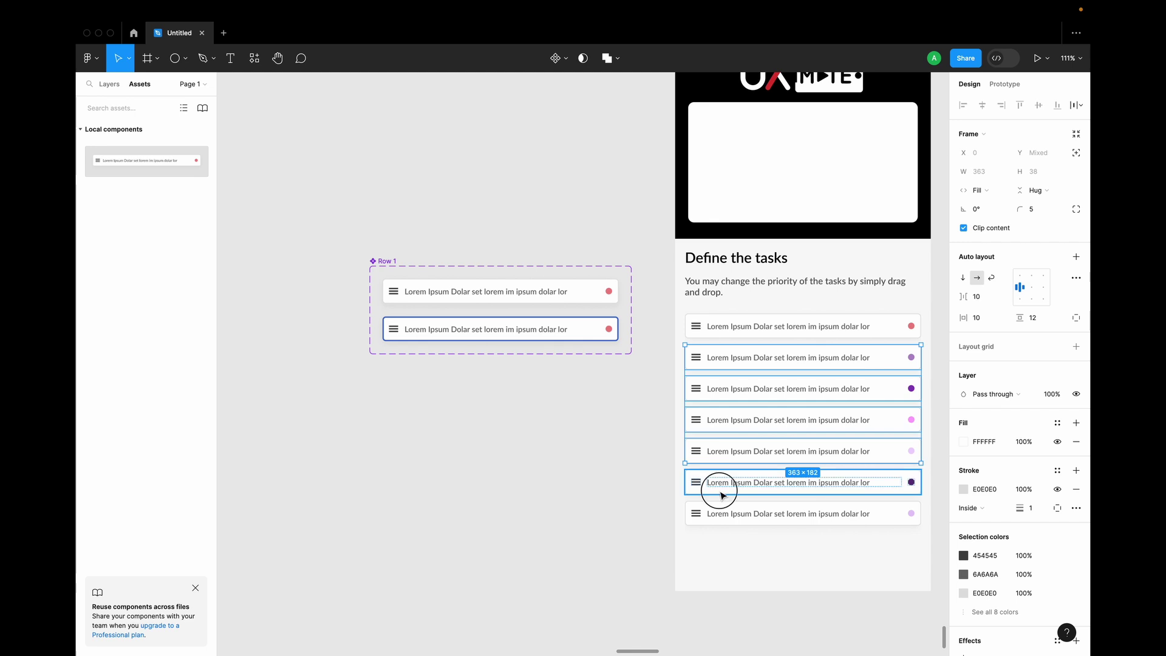
pyautogui.keyDown('shift'); pyautogui.click(720, 486); pyautogui.keyUp('shift')
pyautogui.keyDown('shift'); pyautogui.click(723, 515); pyautogui.keyUp('shift')
pyautogui.press('Delete')
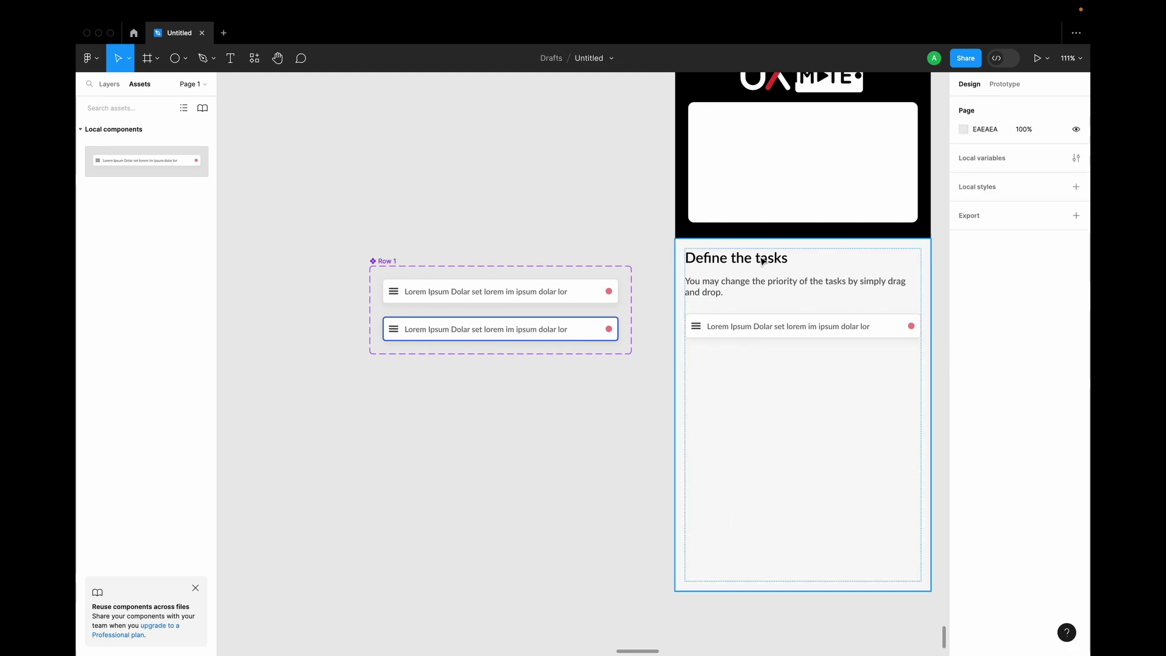
# Replace the remaining task row with a Row 1 component instance and duplicate it five times to make six rows.
pyautogui.click(759, 325)
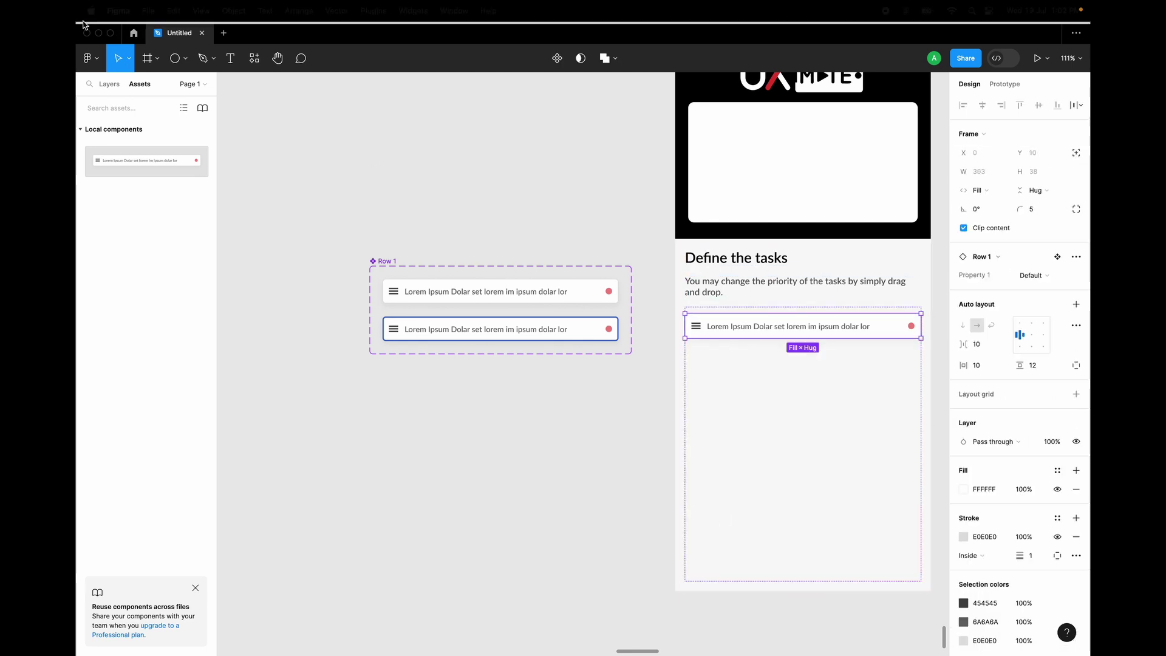
pyautogui.click(110, 84)
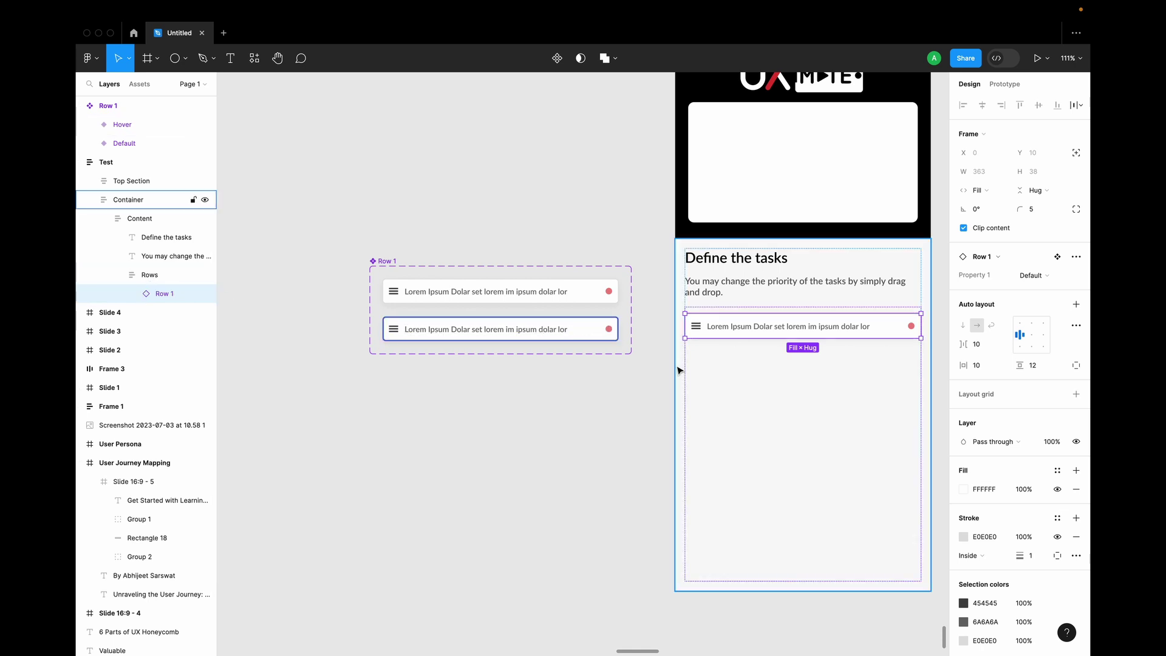
pyautogui.press('super+d')
pyautogui.press('super+d')
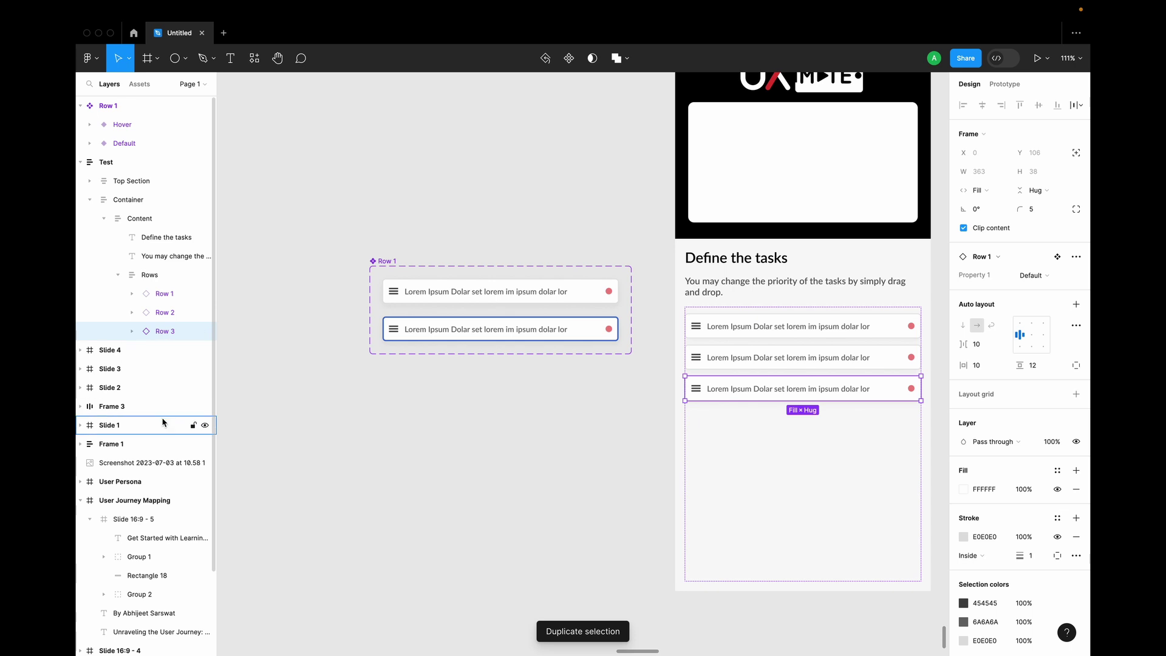
pyautogui.press('super+d')
pyautogui.press('super+d')
pyautogui.press('super+d')
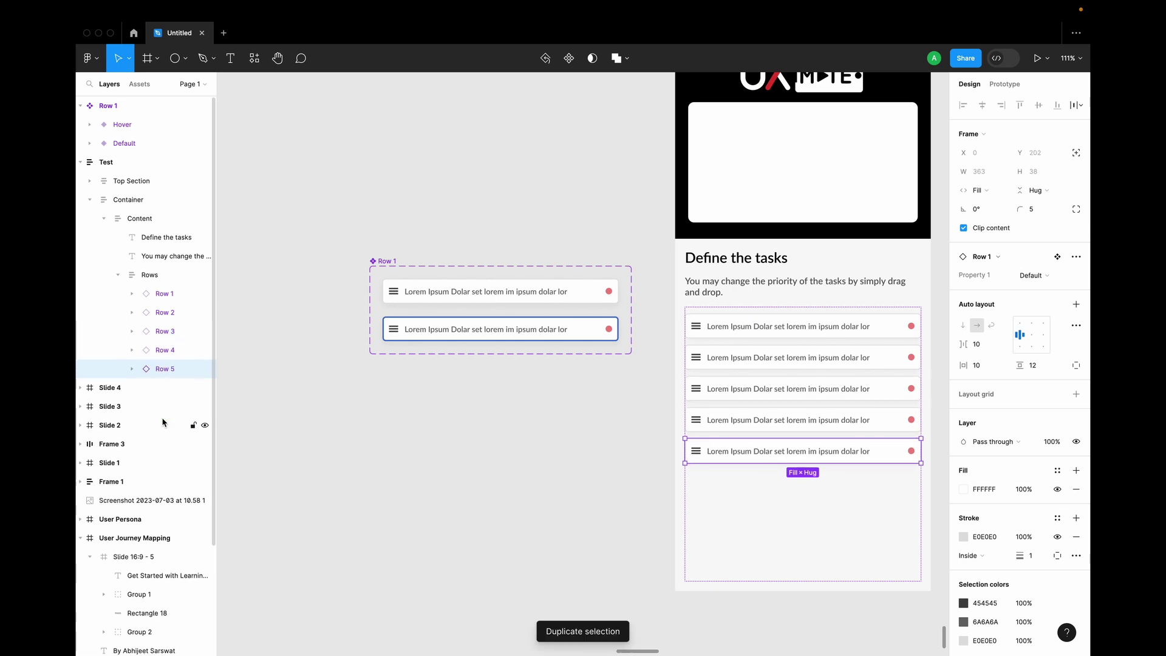
pyautogui.click(428, 425)
# Duplicate the Test frame and place the copy beside the original on its right, at X 11905 and Y 17257.
pyautogui.scroll(-3, 429, 427)
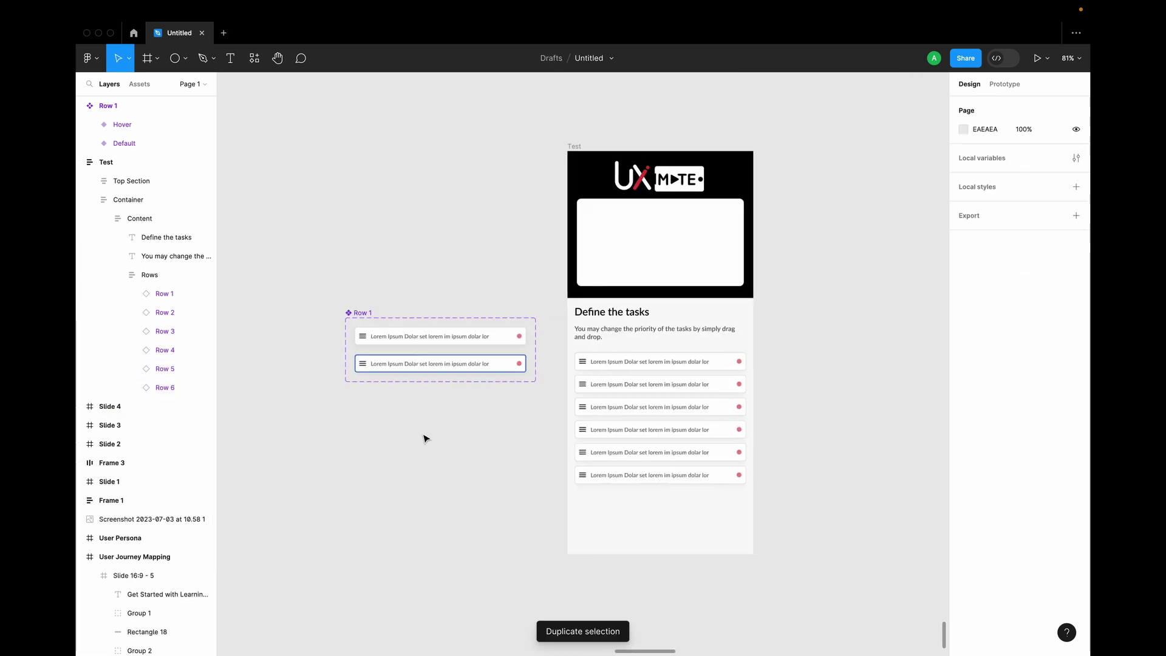
pyautogui.click(510, 120)
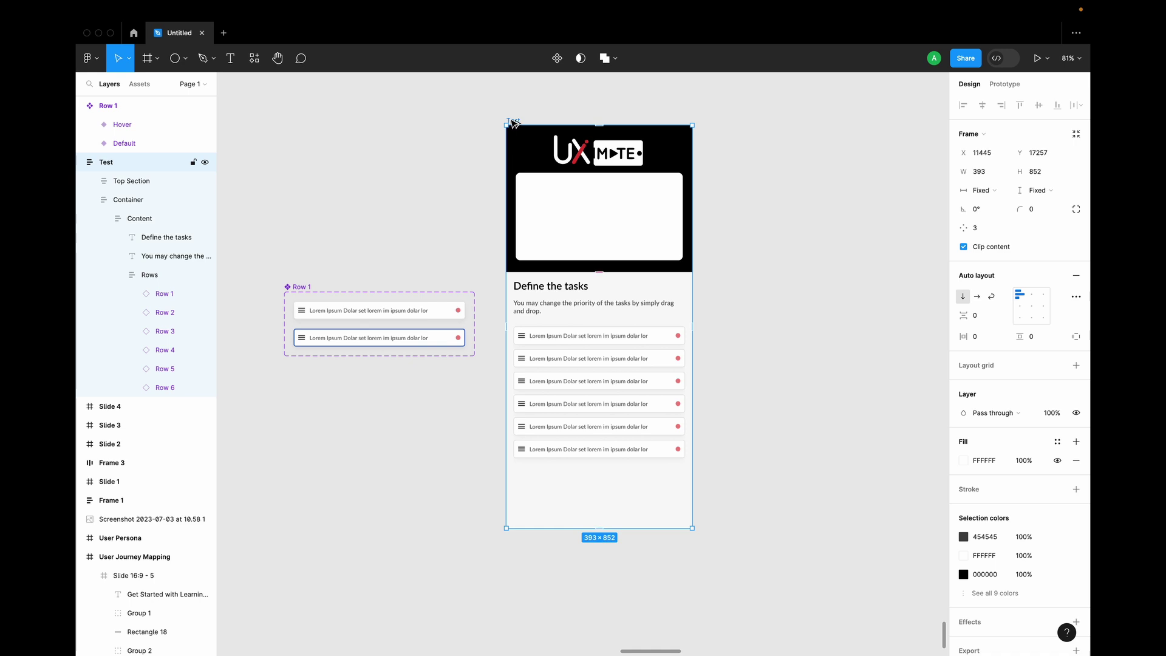
pyautogui.moveTo(512, 121); pyautogui.dragTo(731, 123)
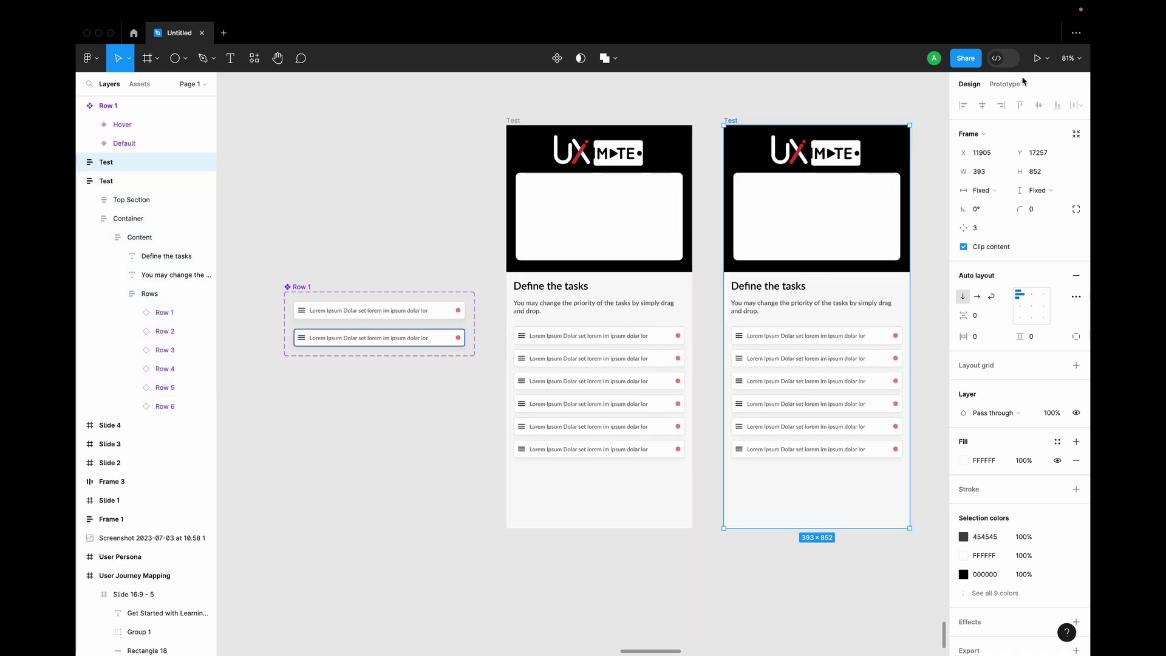
# Connect Row 1 in the original Test frame to the duplicate frame with an On drag, Navigate to interaction using Smart animate.
pyautogui.click(1005, 83)
pyautogui.click(576, 338)
pyautogui.doubleClick(576, 338)
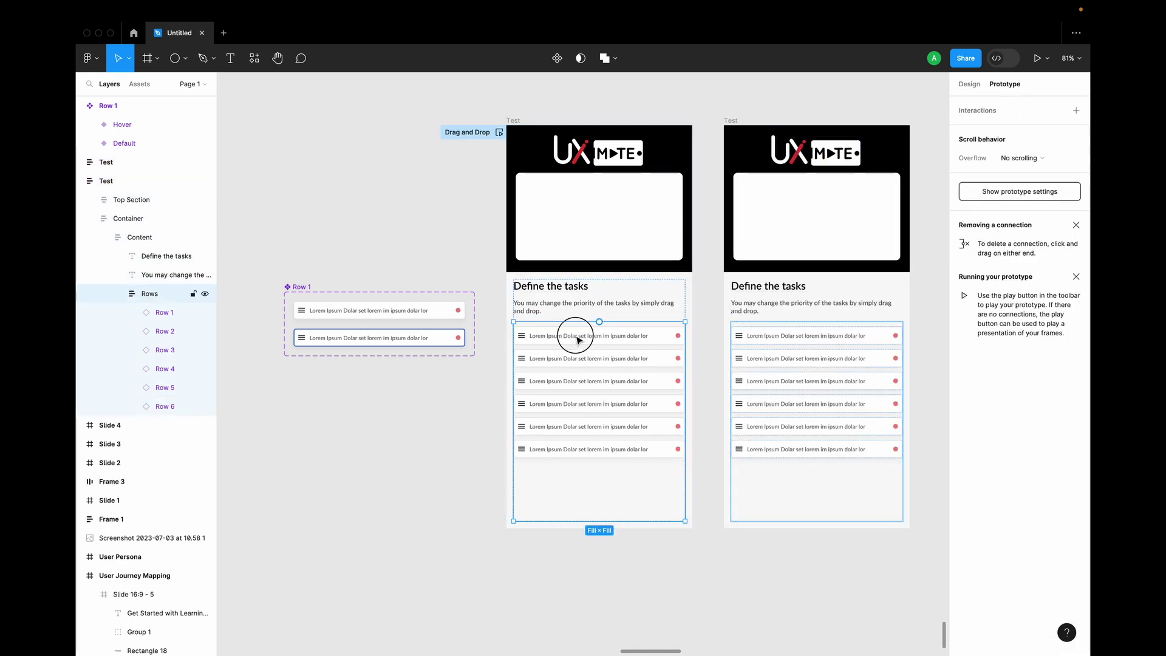
pyautogui.click(577, 338)
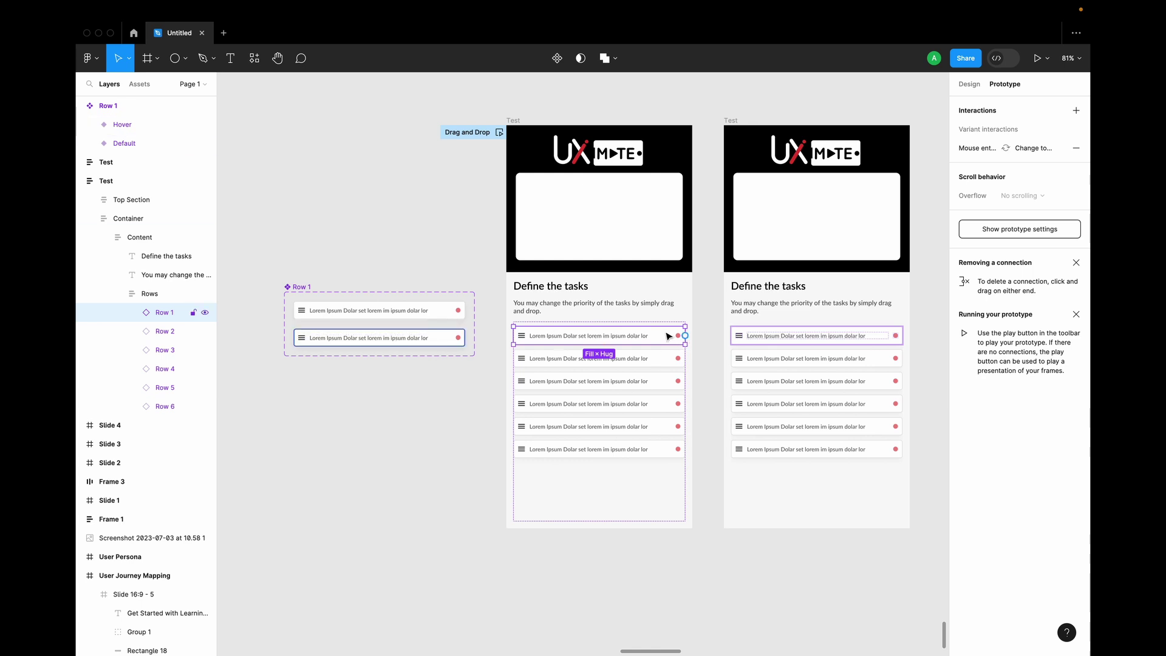
pyautogui.moveTo(685, 335); pyautogui.dragTo(772, 368)
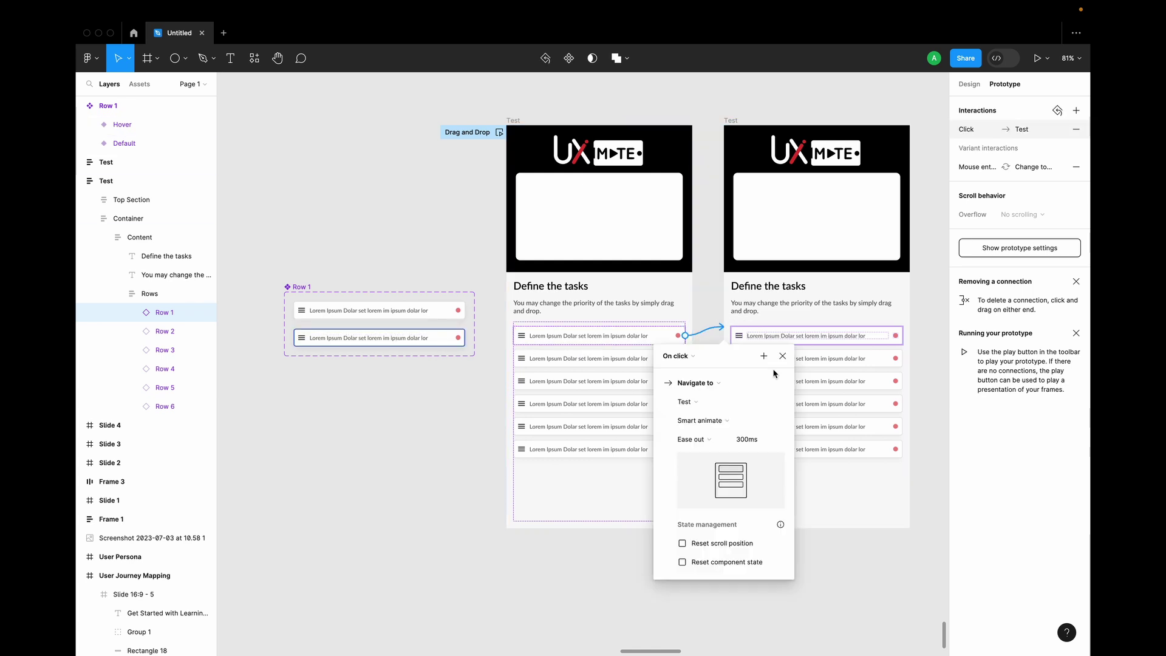
pyautogui.click(706, 385)
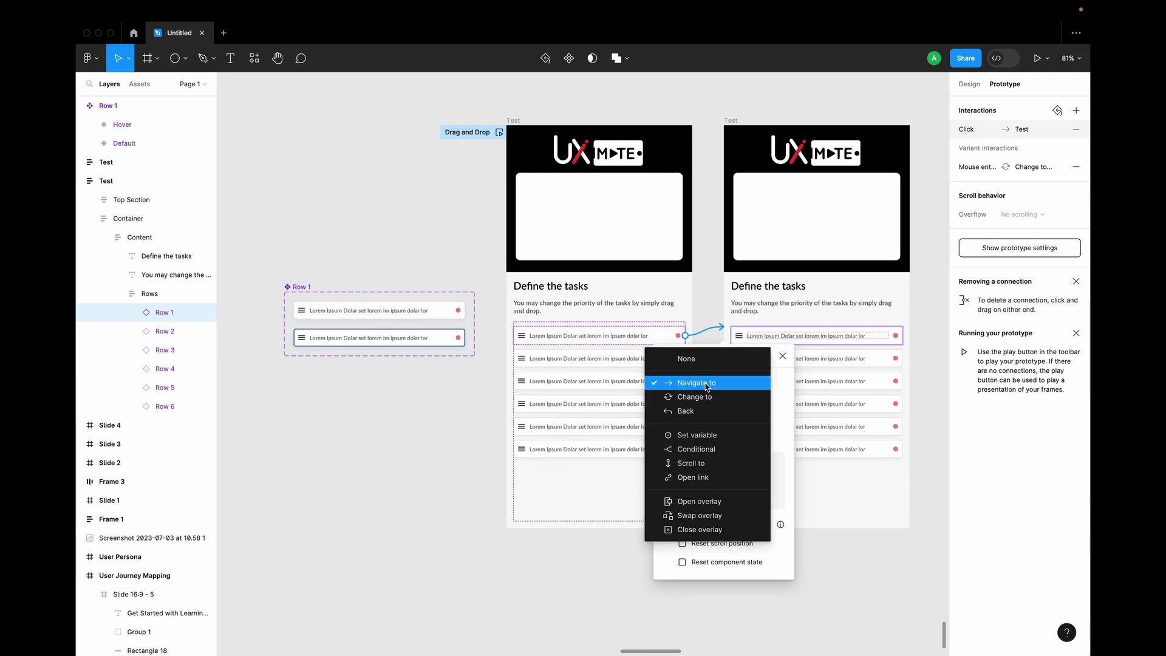
pyautogui.click(706, 386)
pyautogui.click(678, 356)
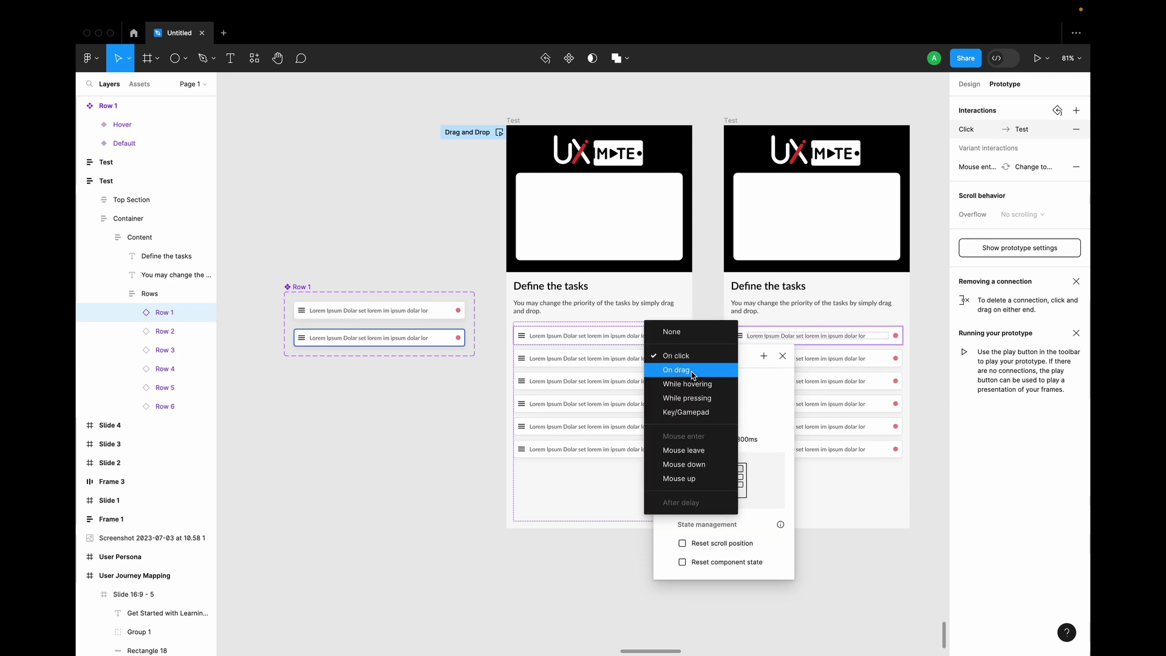
pyautogui.click(693, 374)
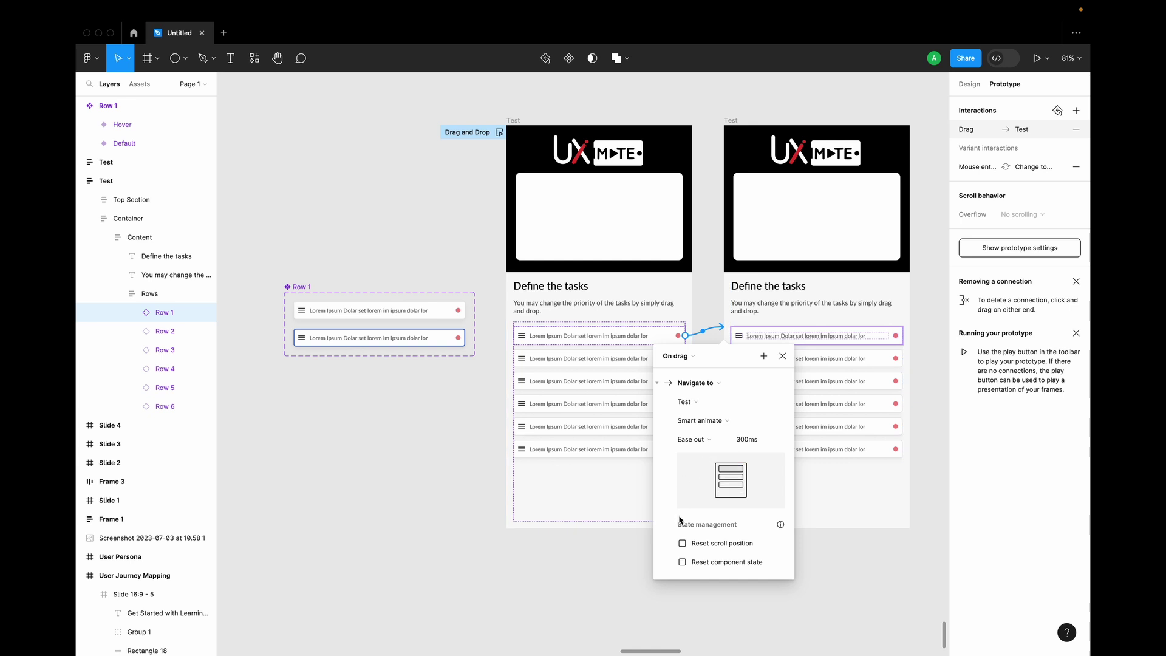
pyautogui.press('Escape')
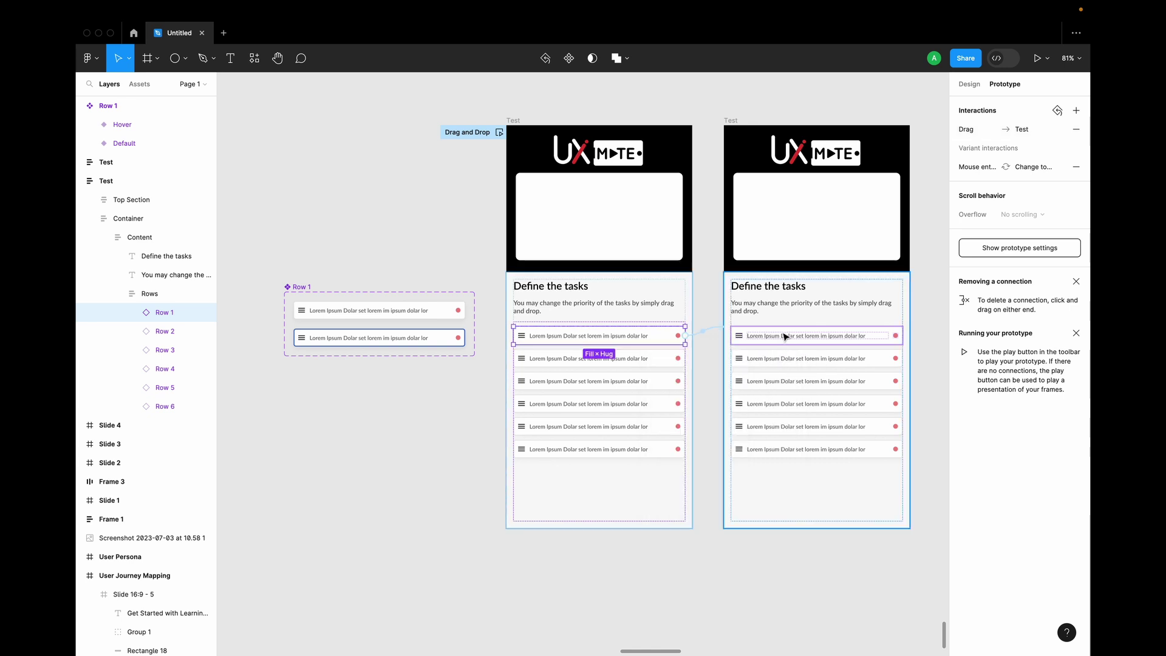
# Move Row 1 in the duplicate Test frame down three places to the fourth position, below Row 4.
pyautogui.click(782, 338)
pyautogui.doubleClick(783, 338)
pyautogui.doubleClick(782, 337)
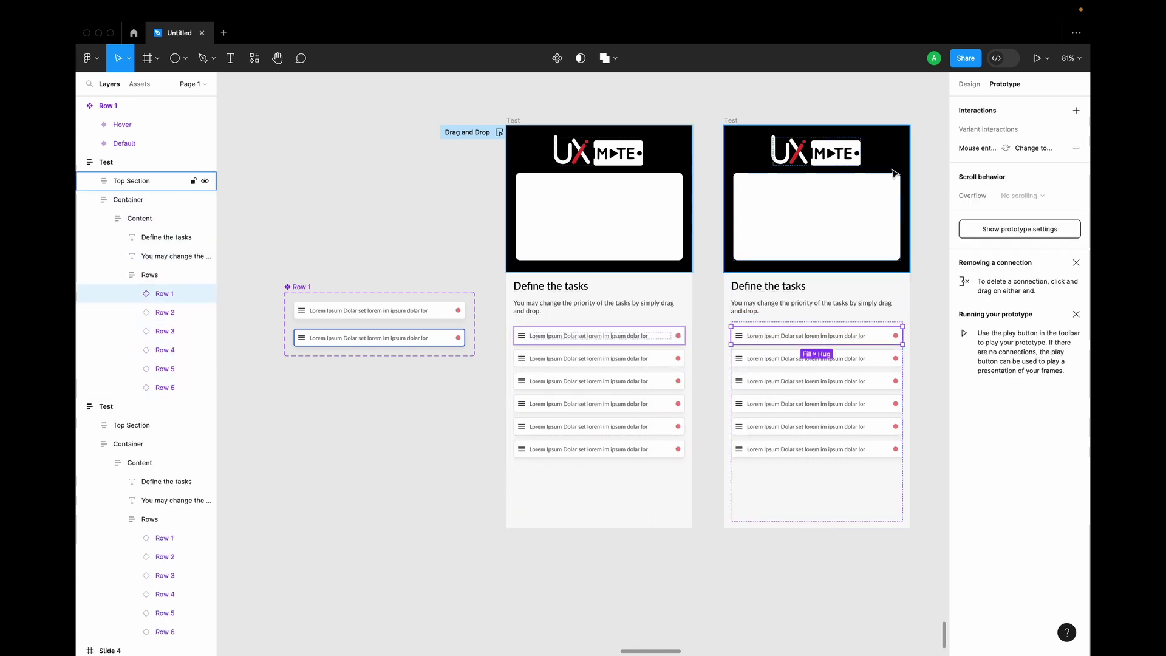
pyautogui.click(969, 84)
pyautogui.press('Down')
pyautogui.press('Down')
pyautogui.press('Down')
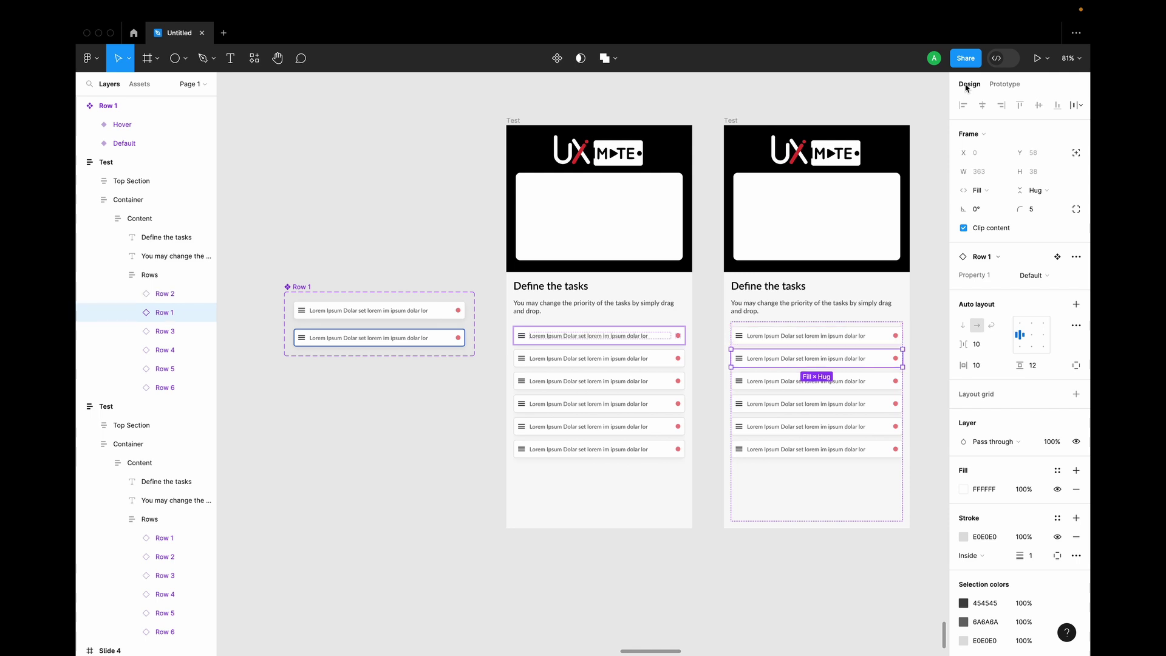
# Preview the Drag and Drop flow and test dragging the first task row down to the fourth position.
pyautogui.click(511, 120)
pyautogui.click(1005, 84)
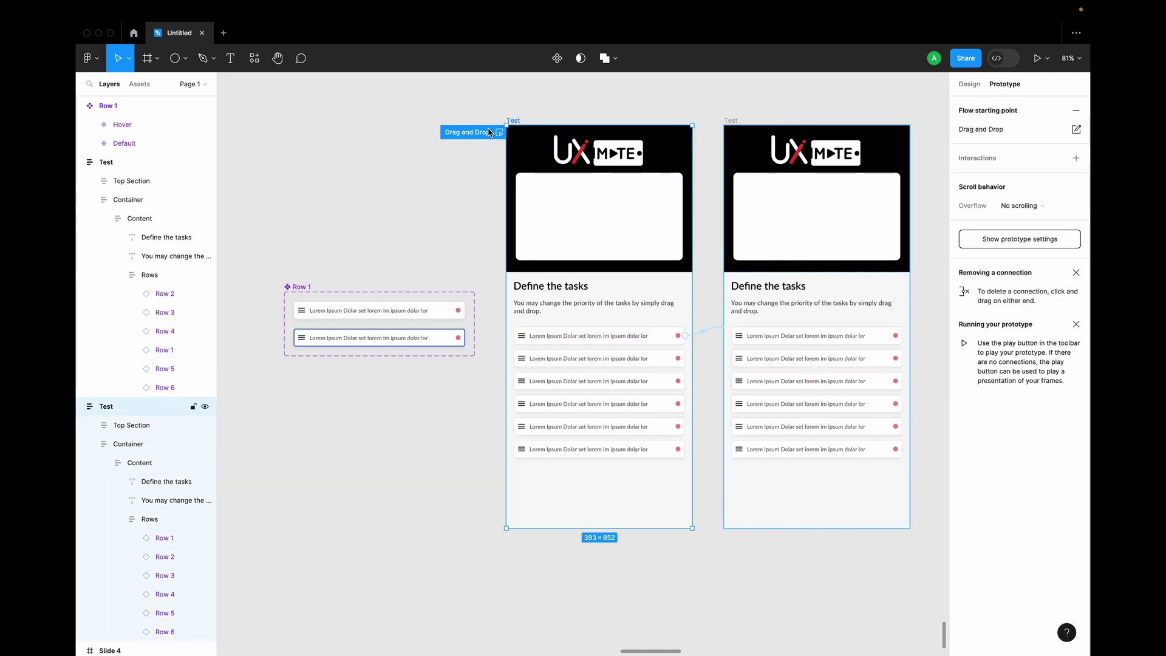
pyautogui.click(499, 132)
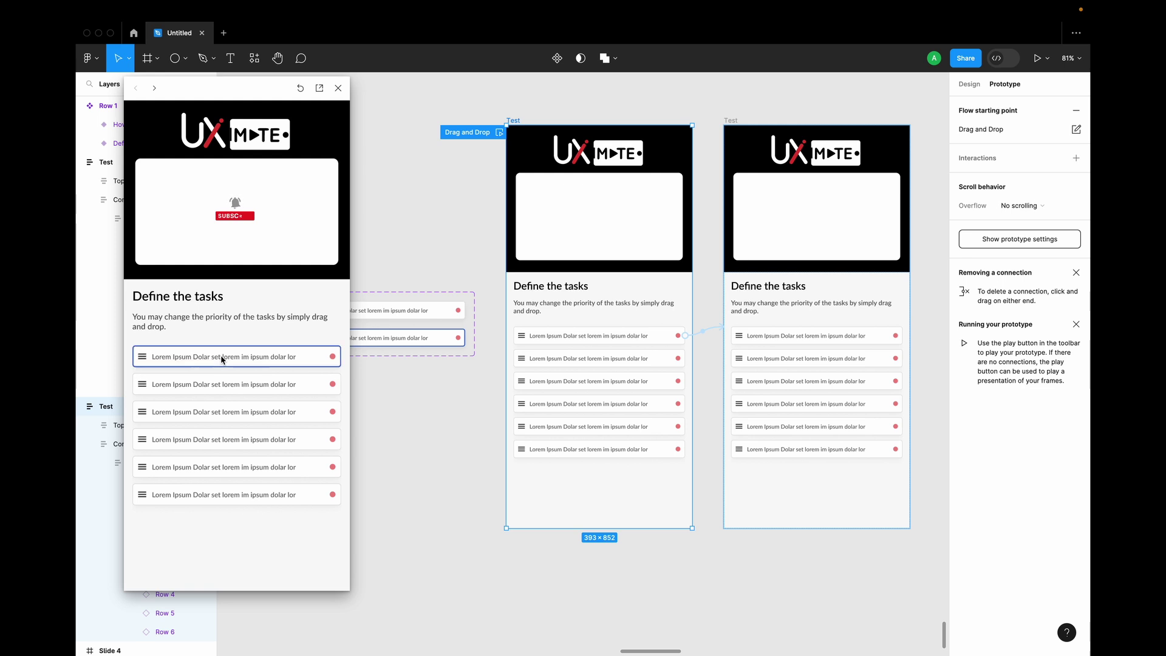
pyautogui.moveTo(144, 359); pyautogui.dragTo(146, 440)
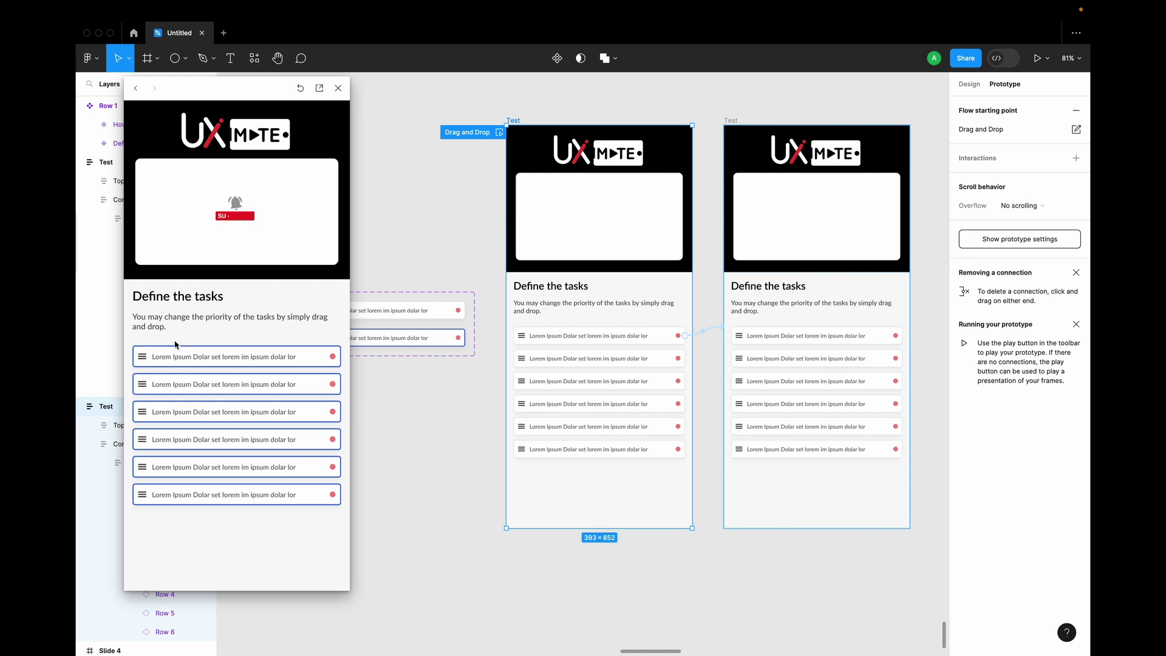
# Connect the Hover variant of Row 1 back to Default with a Mouse leave, Change to interaction using Smart animate.
pyautogui.scroll(5, 419, 262)
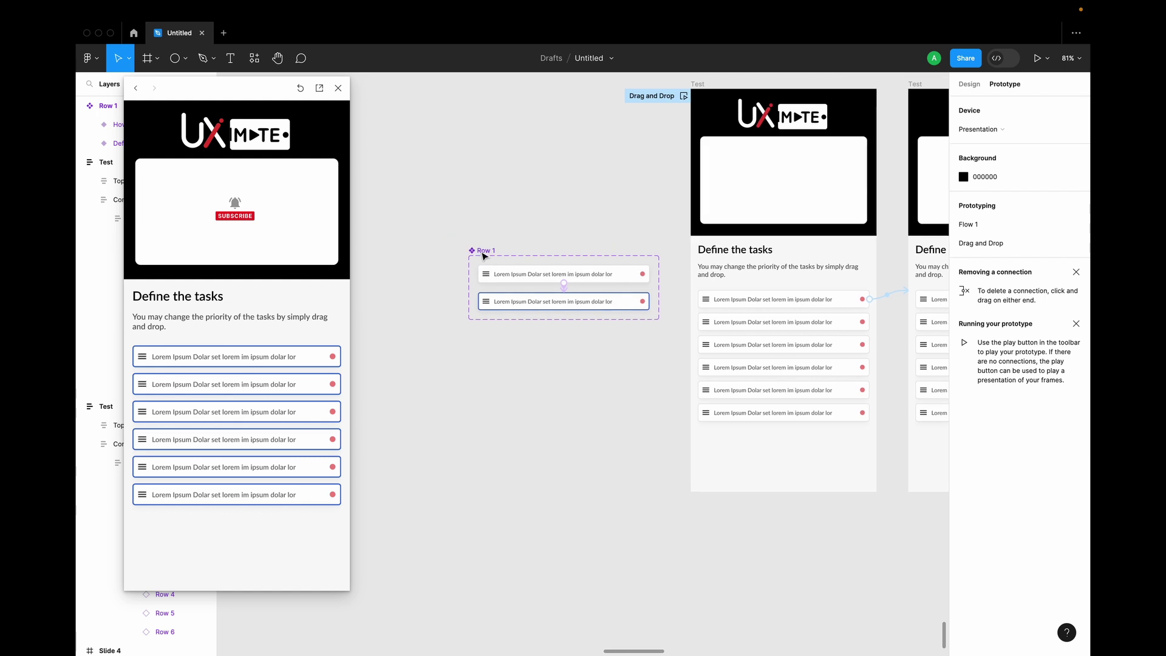
pyautogui.click(520, 350)
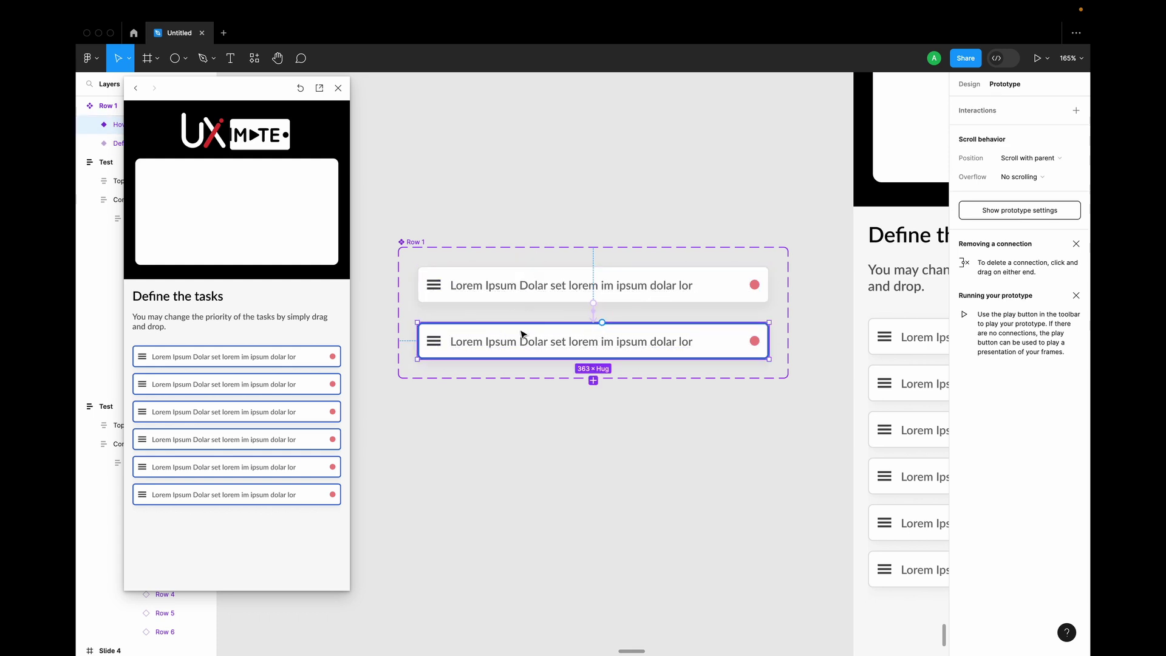
pyautogui.moveTo(602, 322); pyautogui.dragTo(629, 290)
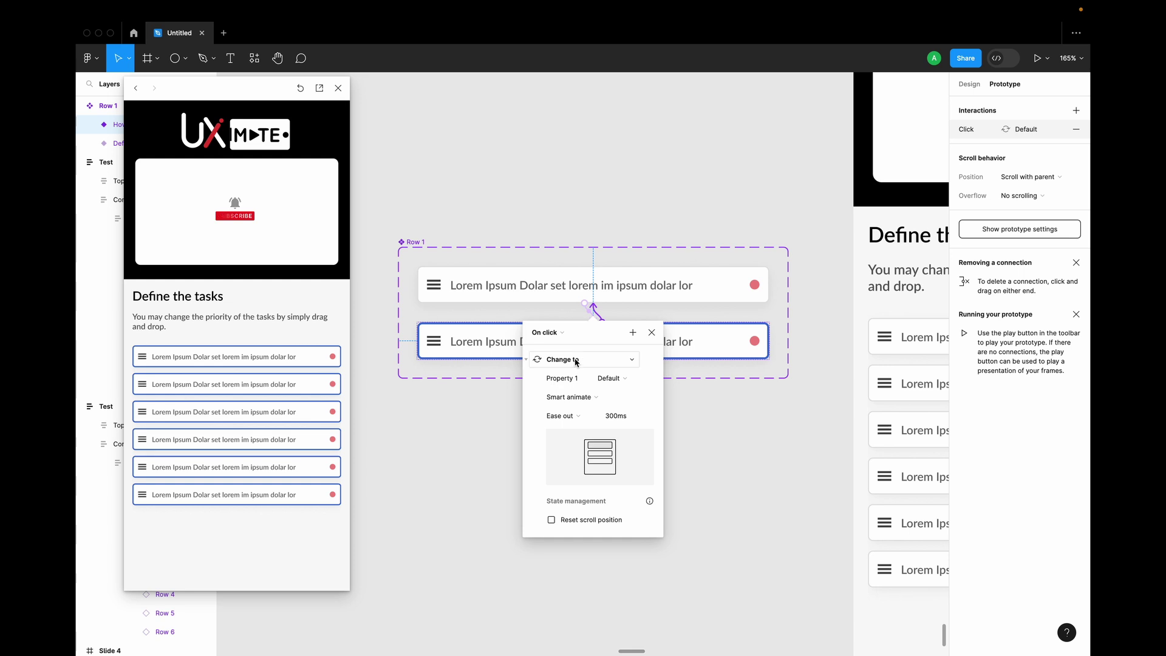
pyautogui.click(550, 333)
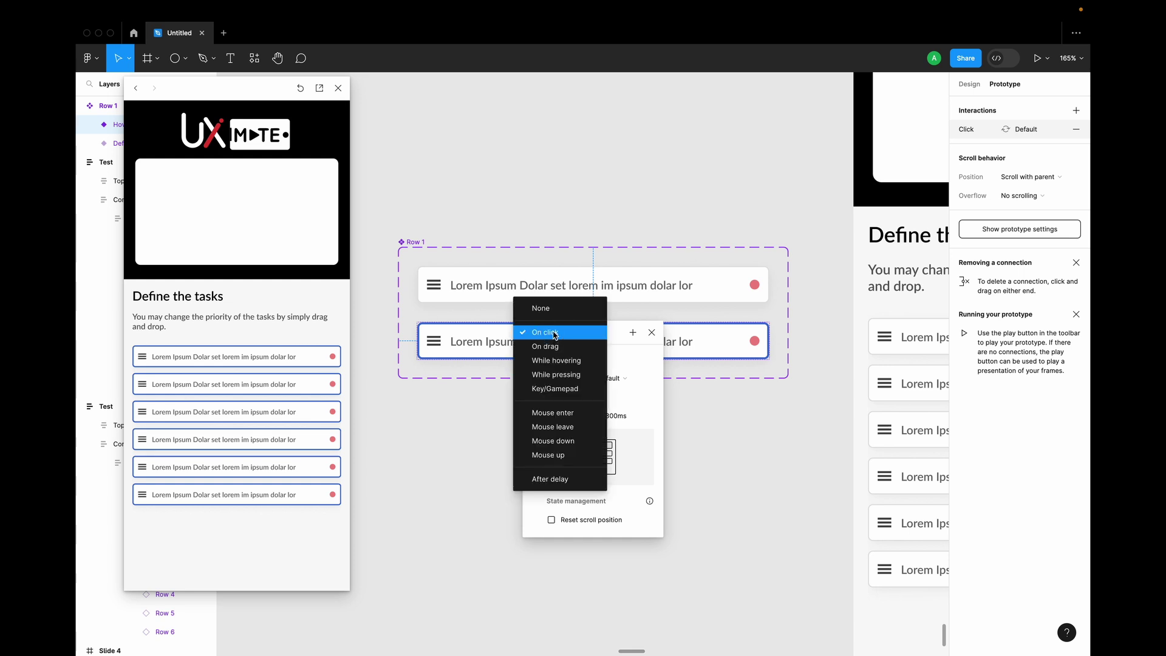
pyautogui.click(573, 428)
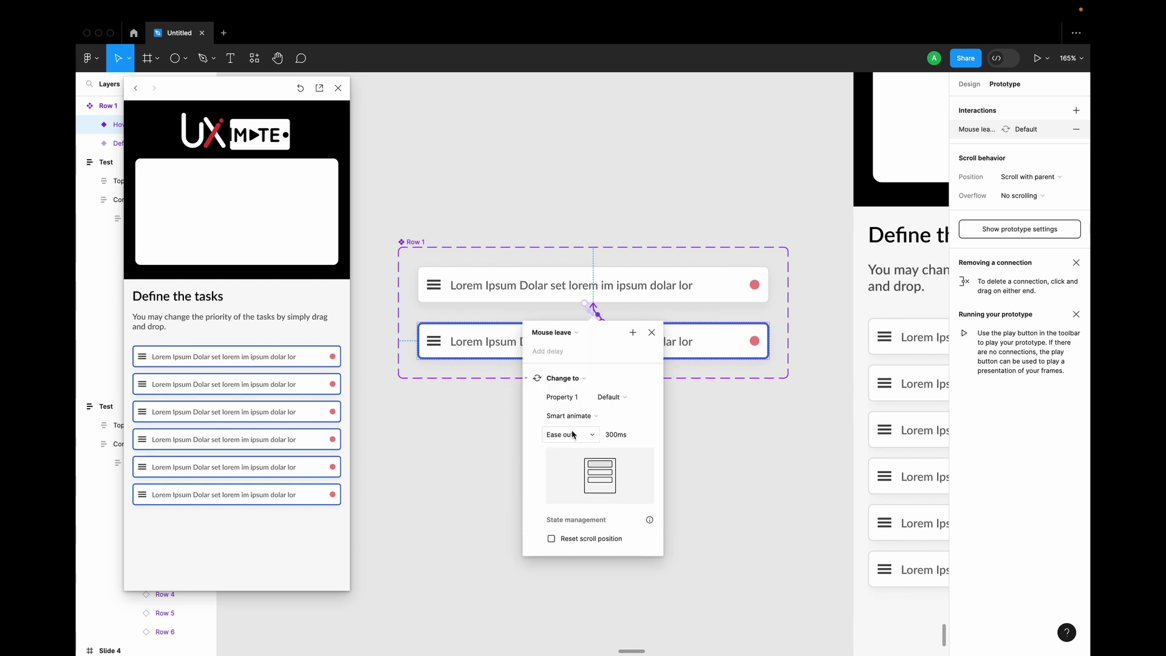
pyautogui.click(570, 333)
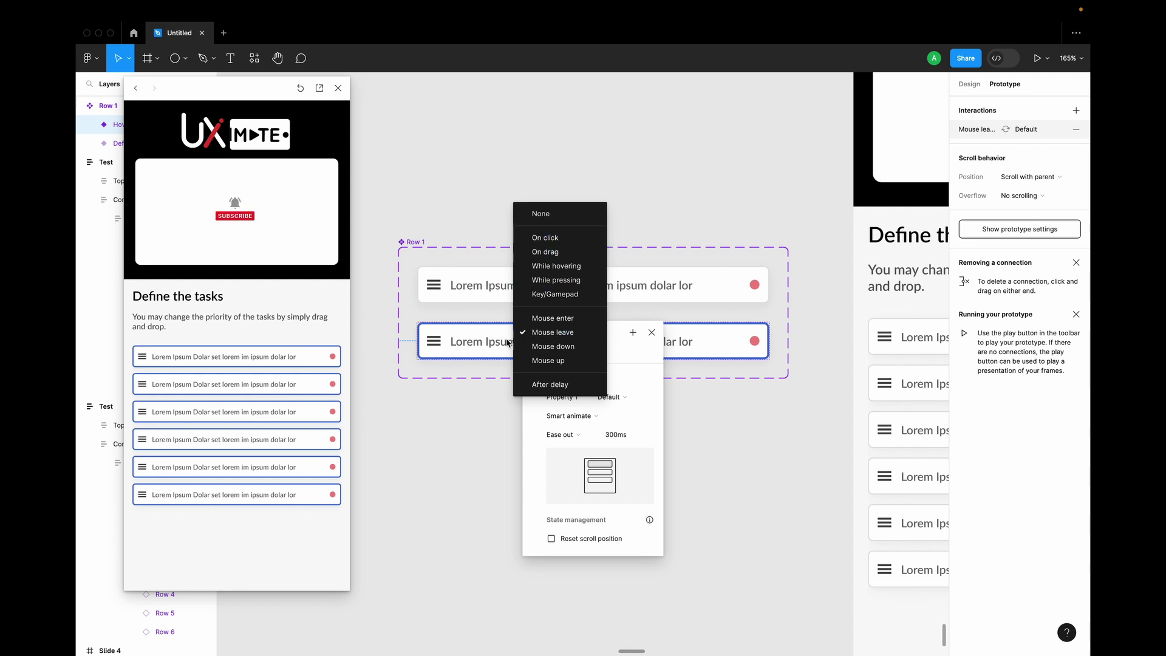
pyautogui.click(472, 336)
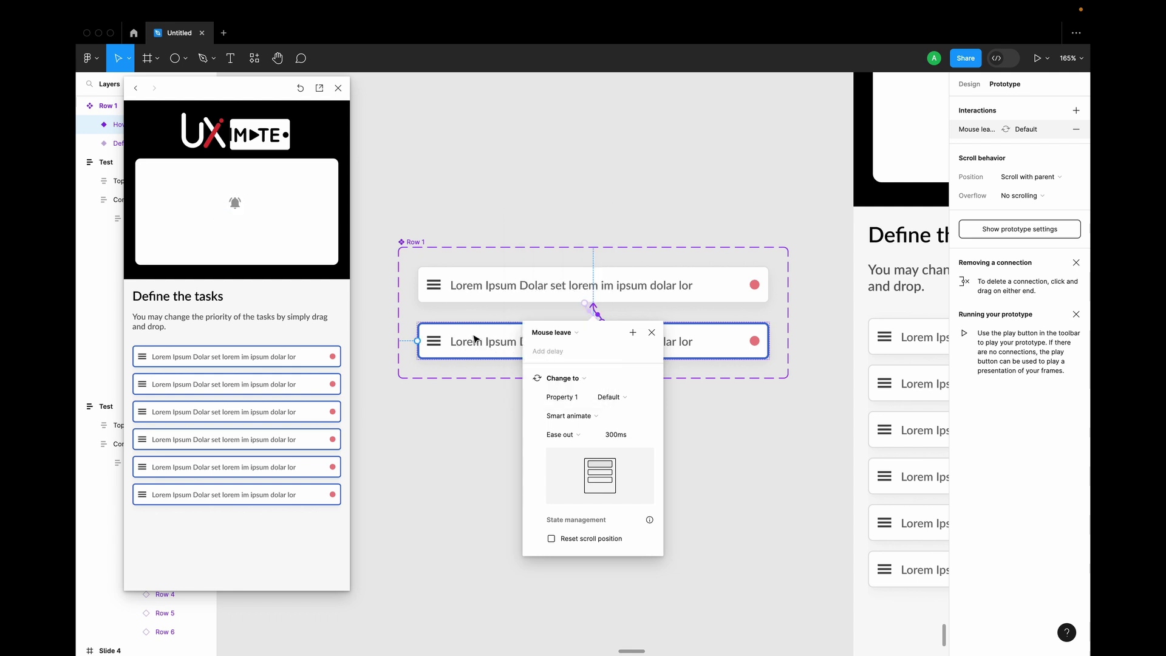
pyautogui.click(556, 338)
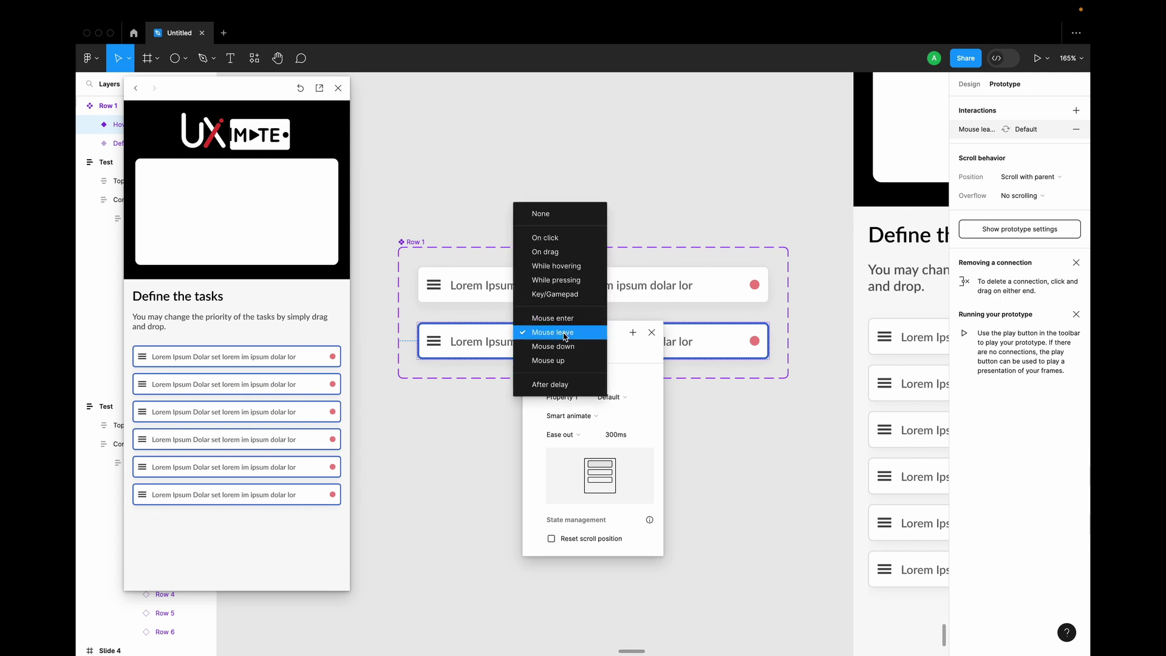
pyautogui.click(482, 401)
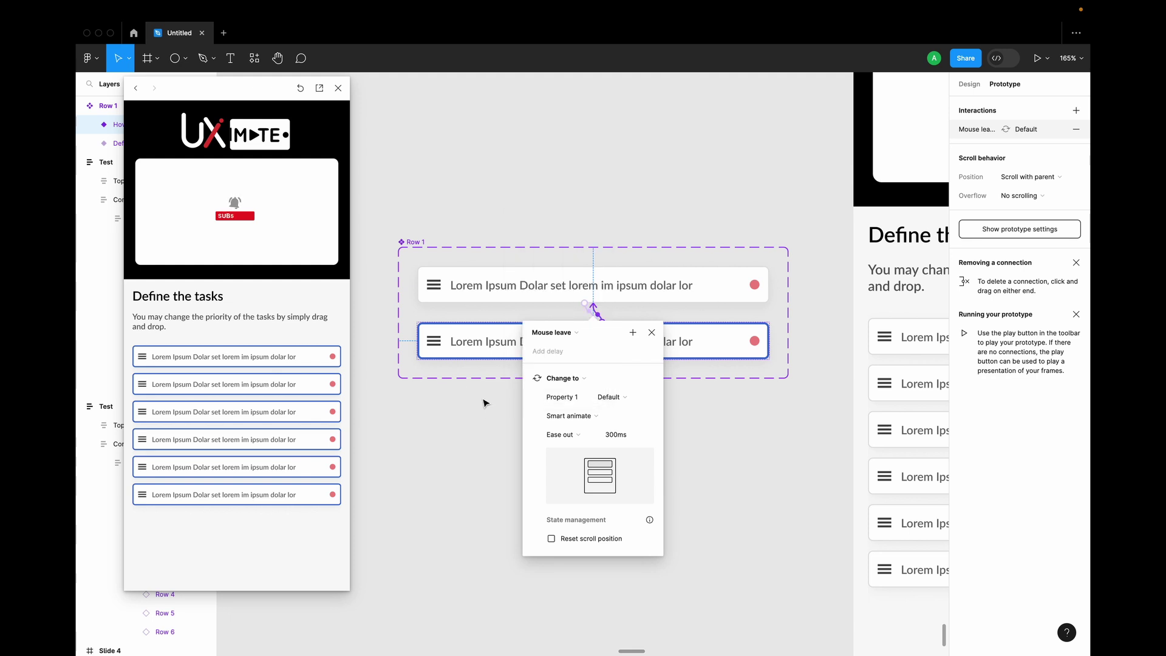
# Restart the prototype preview, test dragging the first row to the fourth position again, and close the preview.
pyautogui.click(299, 90)
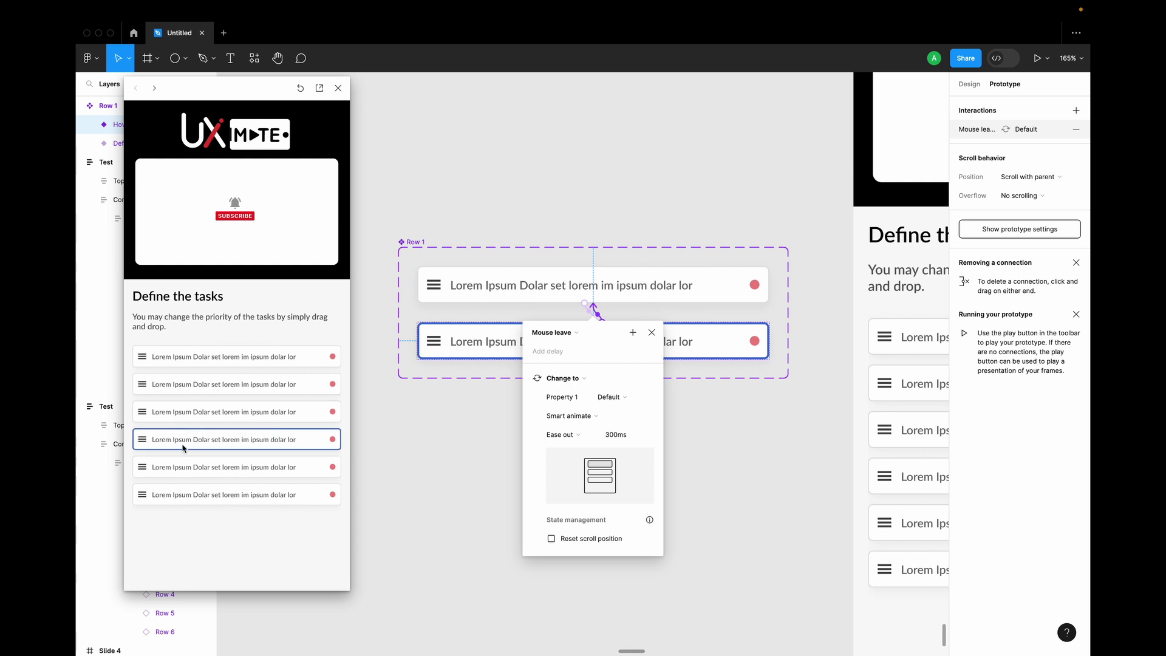
pyautogui.click(143, 358)
pyautogui.moveTo(143, 357); pyautogui.dragTo(147, 443)
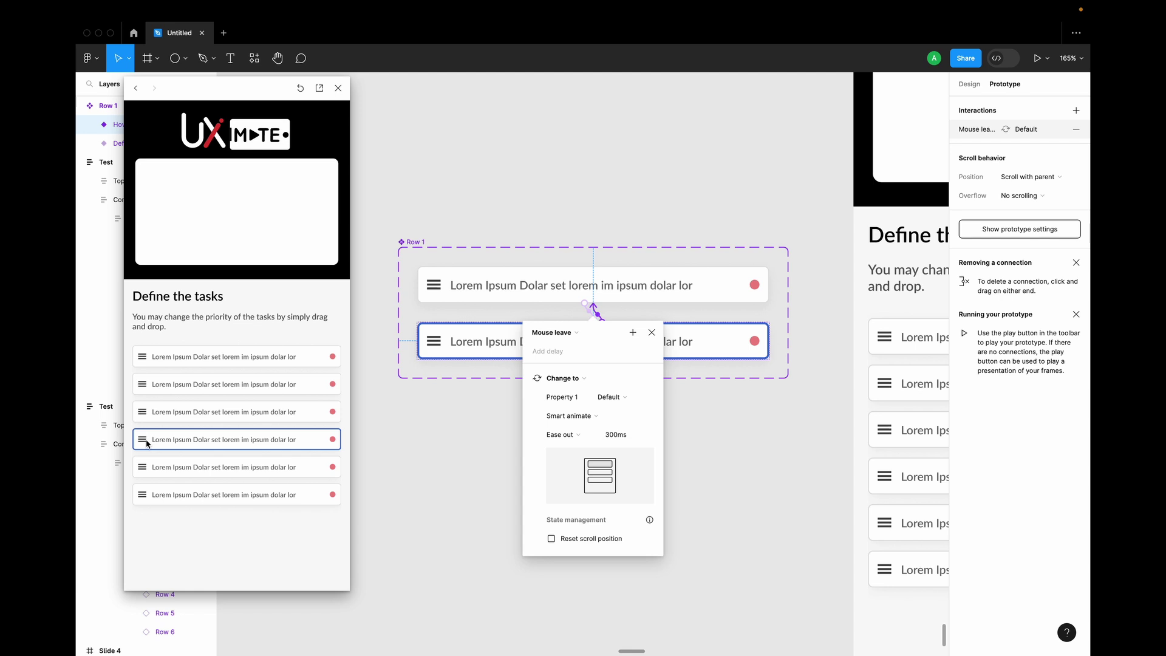
pyautogui.click(339, 88)
# Move the duplicate Test frame farther right to X 12411 and Y 17257, leaving room for another frame.
pyautogui.keyDown('ctrl'); pyautogui.scroll(-10, 495, 371); pyautogui.keyUp('ctrl')
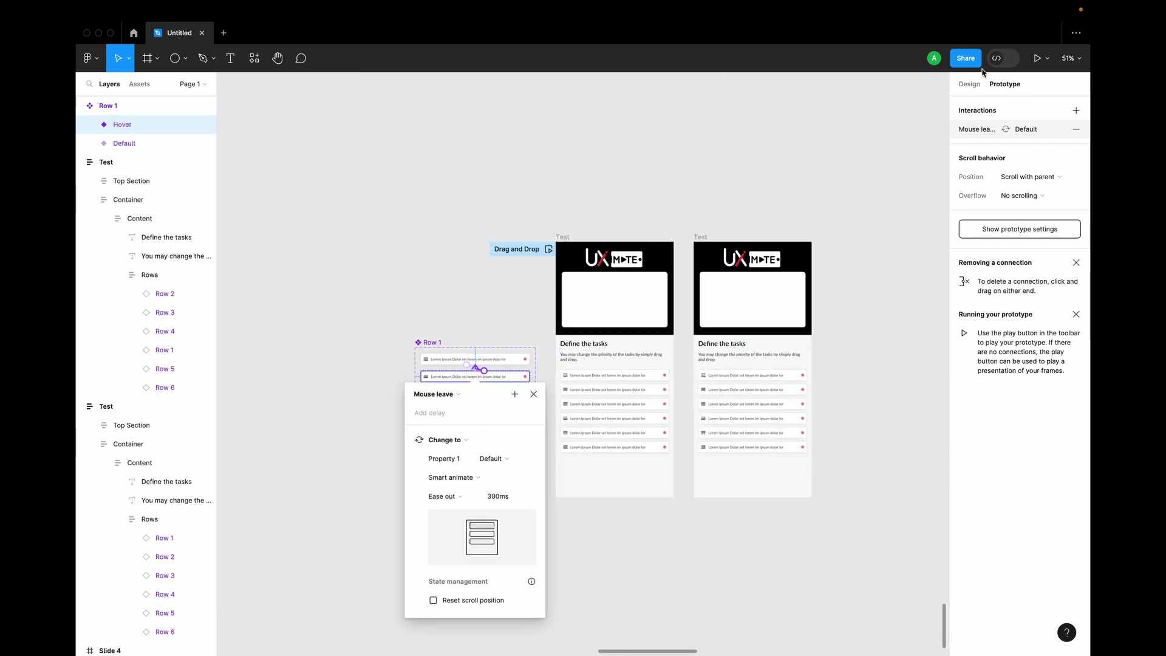
pyautogui.click(970, 84)
pyautogui.keyDown('ctrl'); pyautogui.scroll(5, 763, 417); pyautogui.keyUp('ctrl')
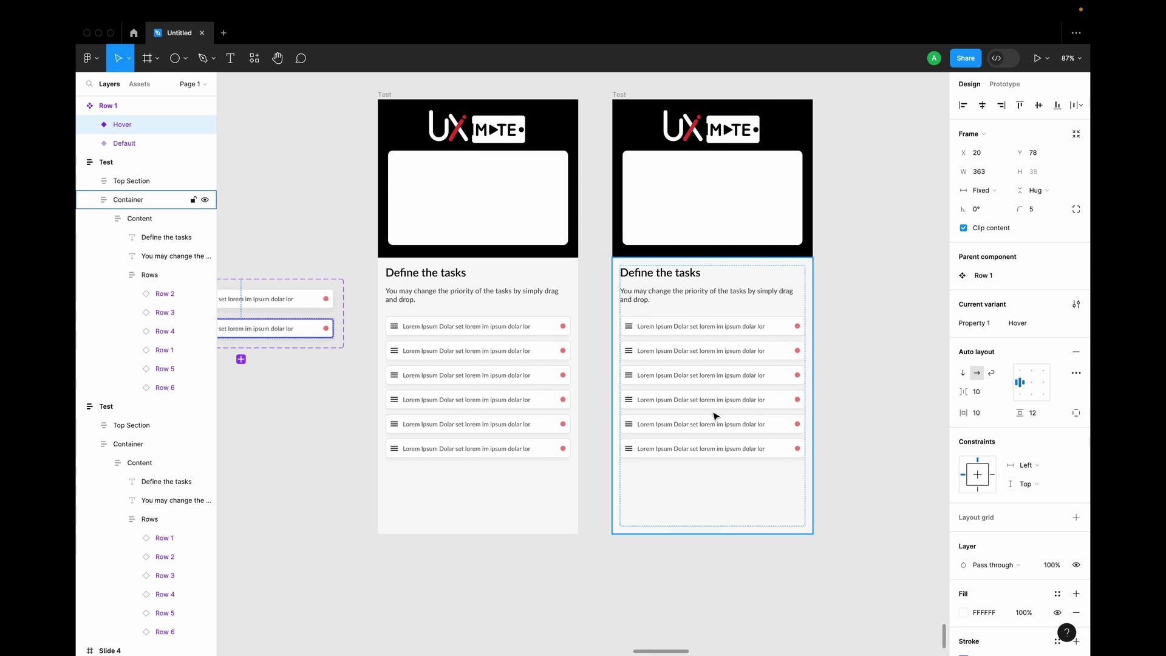
pyautogui.click(620, 94)
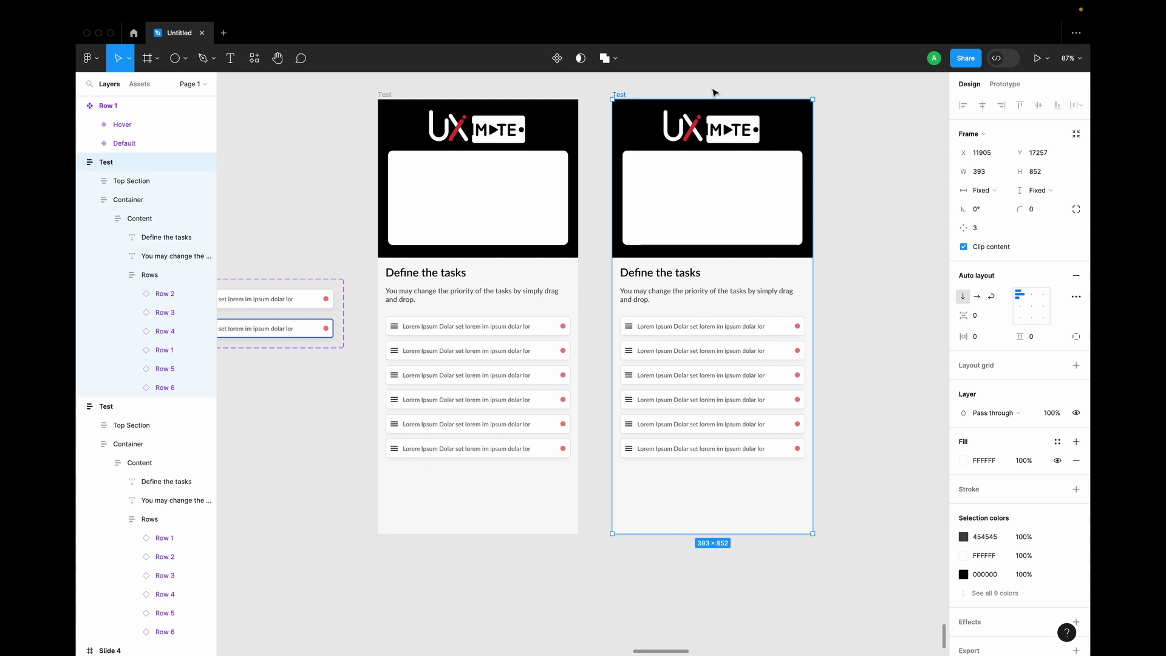
pyautogui.click(1005, 84)
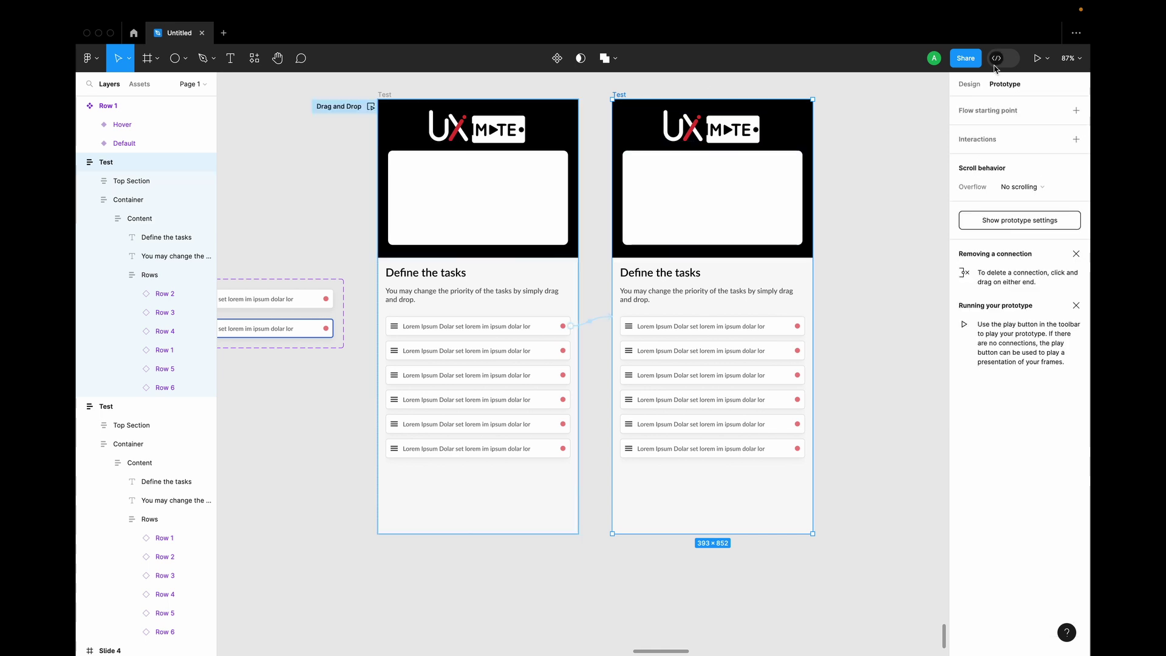
pyautogui.click(971, 85)
pyautogui.moveTo(628, 97); pyautogui.dragTo(875, 160)
pyautogui.hscroll(3, 748, 227)
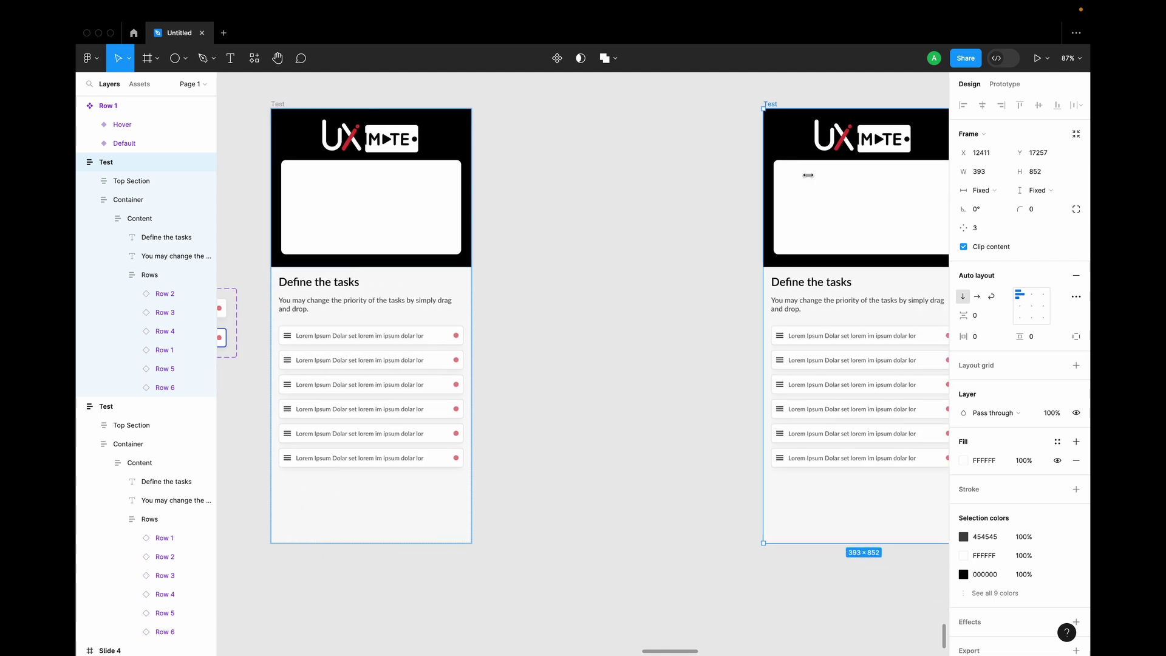
# Remove the prototype connection between Row 1 in the original Test frame and the duplicate frame.
pyautogui.click(1006, 84)
pyautogui.moveTo(763, 335); pyautogui.dragTo(606, 394)
pyautogui.click(965, 89)
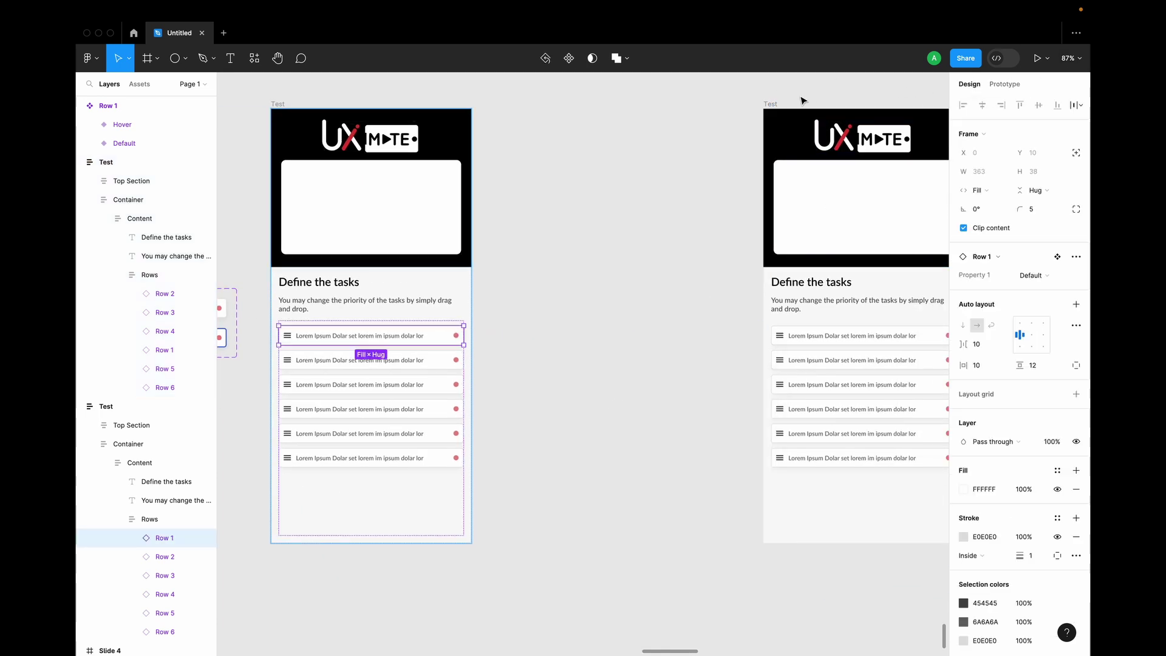
# Duplicate the original Test frame and place the copy between the two frames, at X 11935 and Y 17257.
pyautogui.click(772, 104)
pyautogui.click(276, 104)
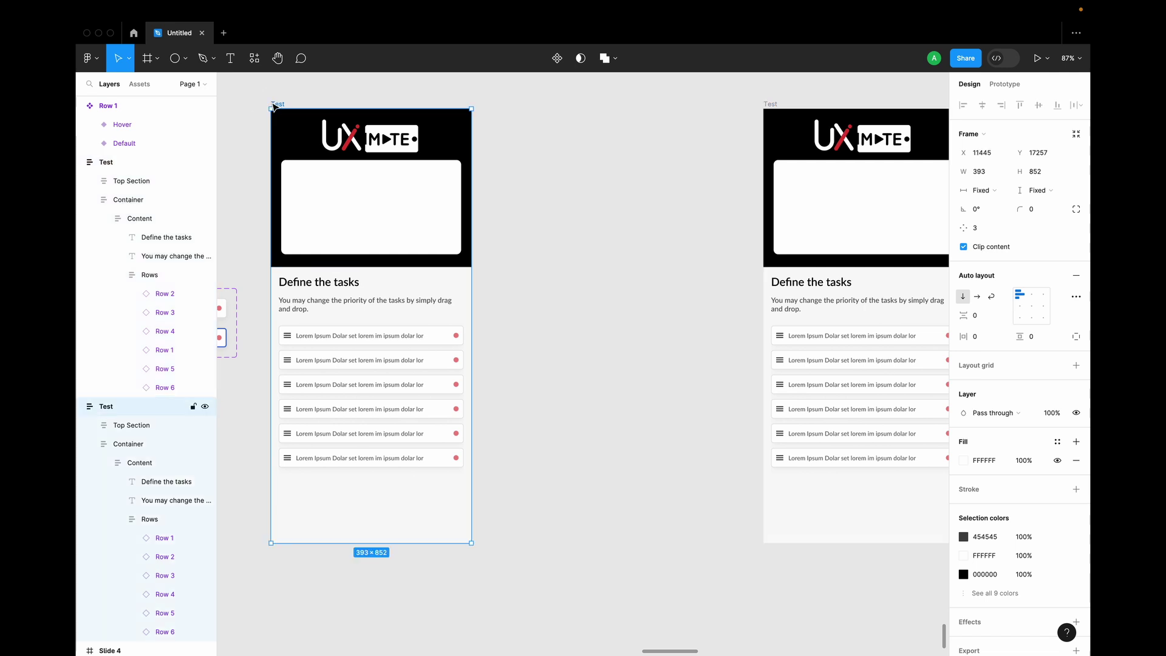
pyautogui.moveTo(282, 107); pyautogui.dragTo(532, 109)
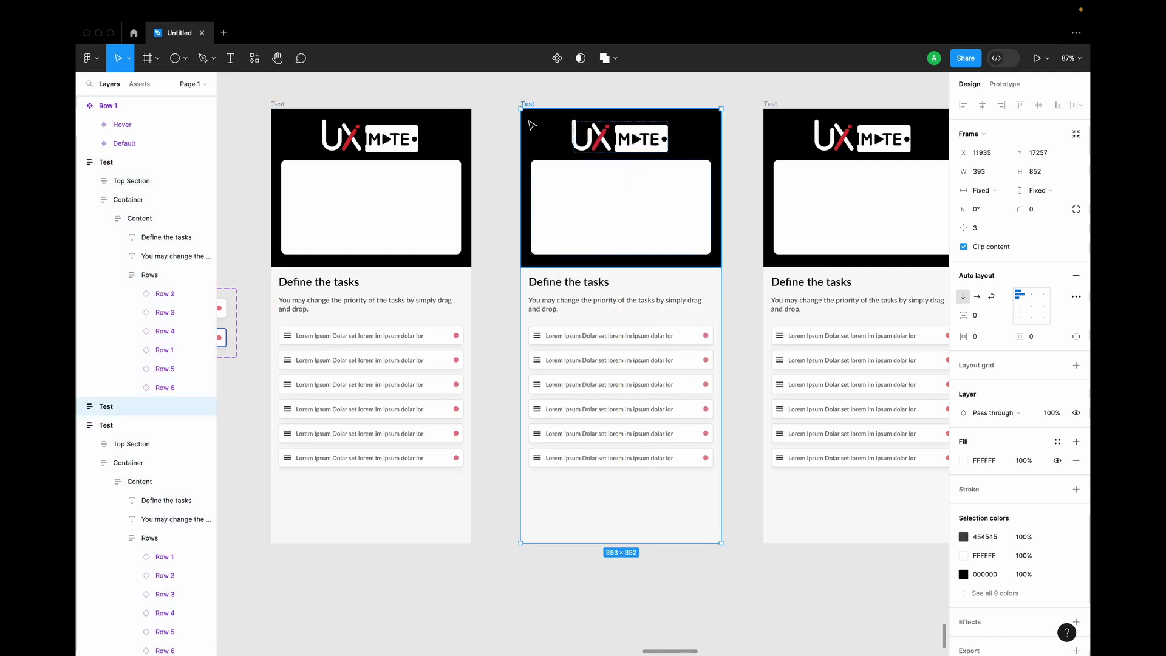
# Scale Row 1 in the middle Test frame up slightly to about 373 wide, a factor of about 1.03x.
pyautogui.doubleClick(554, 340)
pyautogui.doubleClick(555, 337)
pyautogui.doubleClick(557, 338)
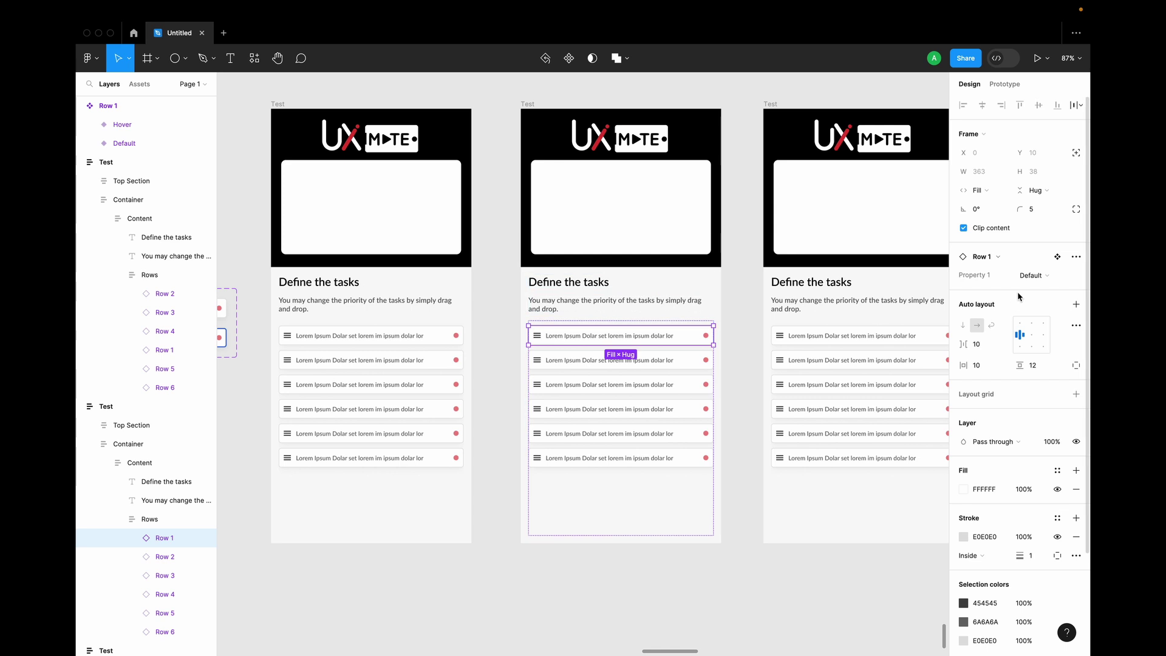
pyautogui.scroll(5, 558, 379)
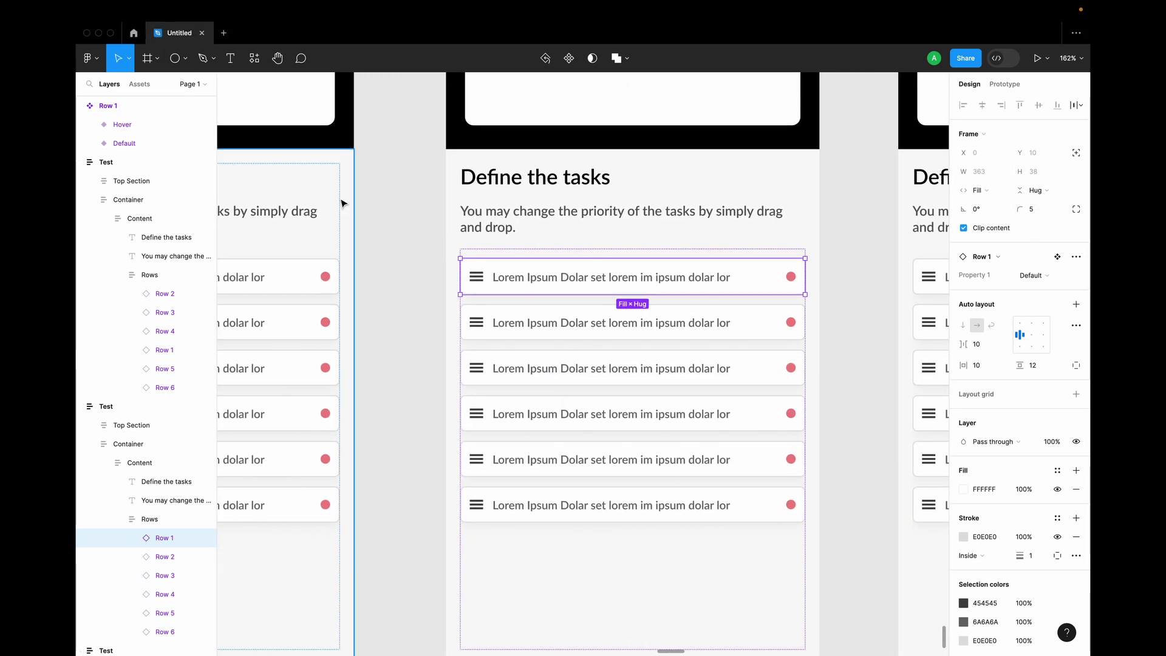
pyautogui.press('k')
pyautogui.moveTo(807, 295); pyautogui.dragTo(812, 297)
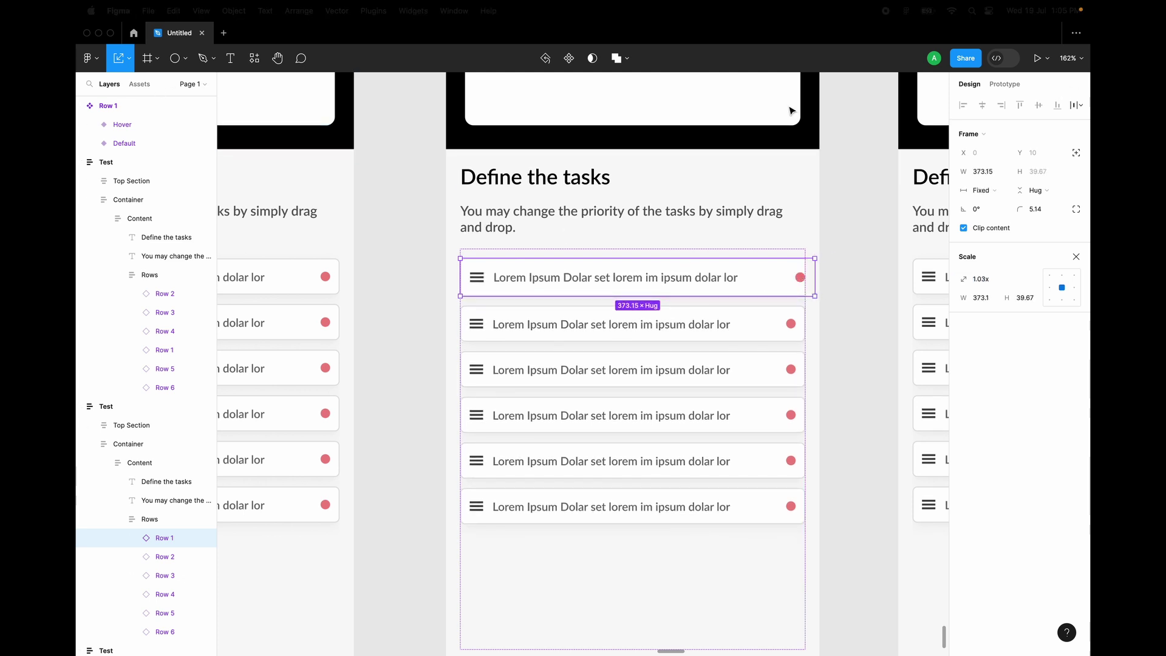
pyautogui.click(128, 58)
pyautogui.click(114, 88)
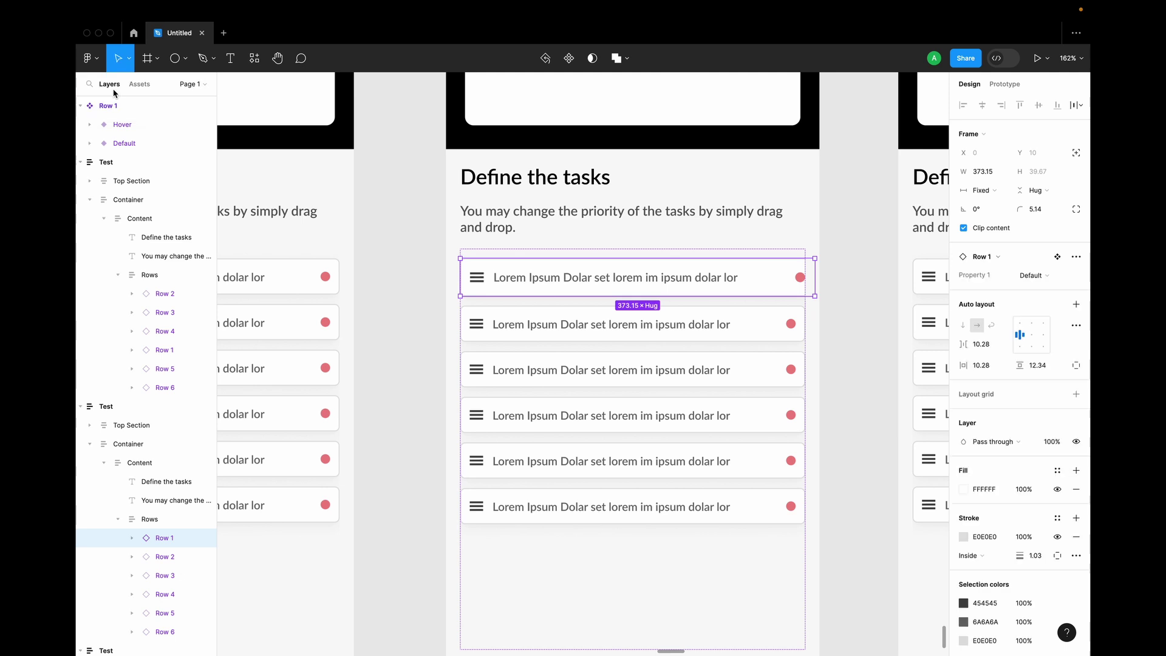
# Turn off Clip content for the middle frame's Rows container and set its auto layout alignment to top center.
pyautogui.click(563, 254)
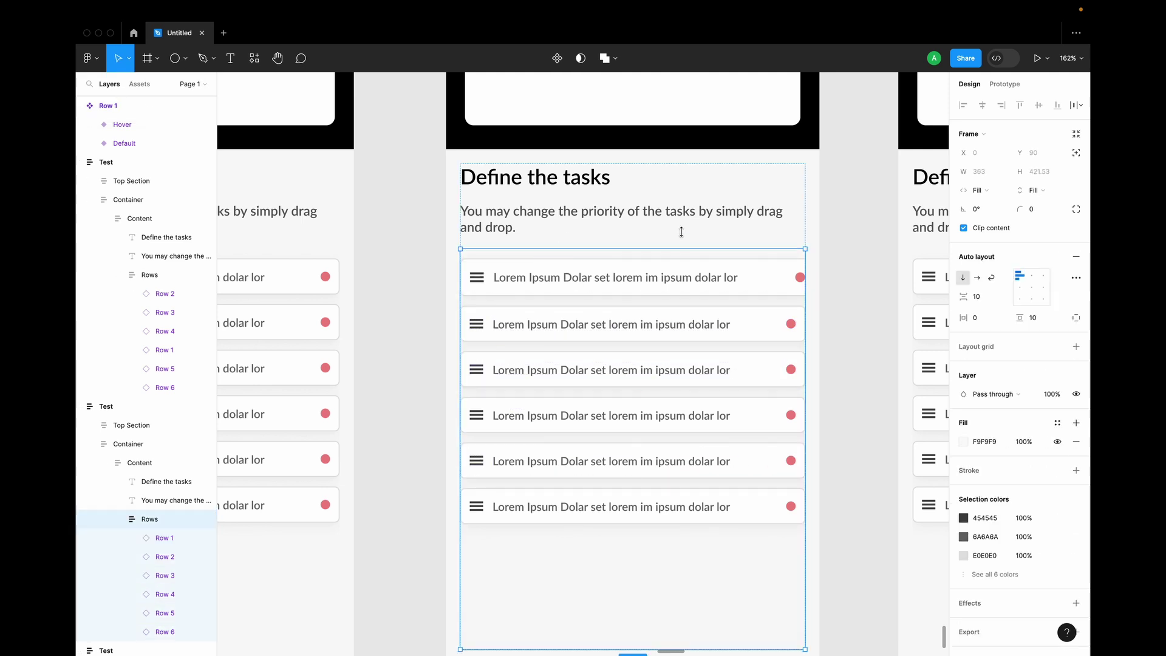
pyautogui.click(964, 229)
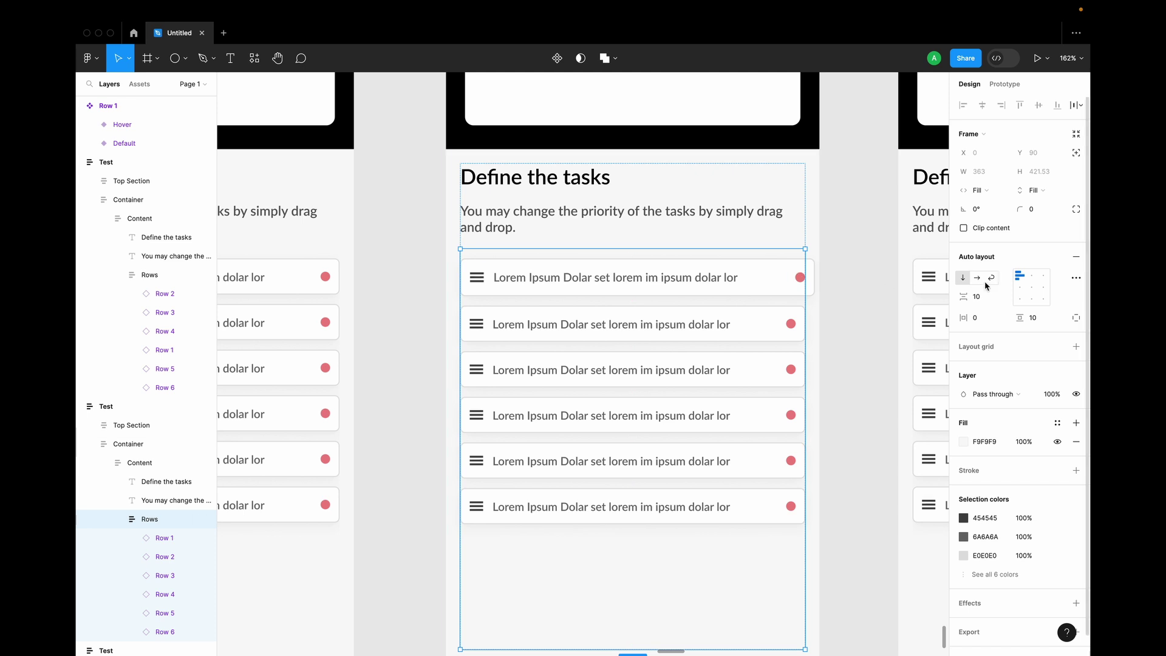
pyautogui.click(1032, 276)
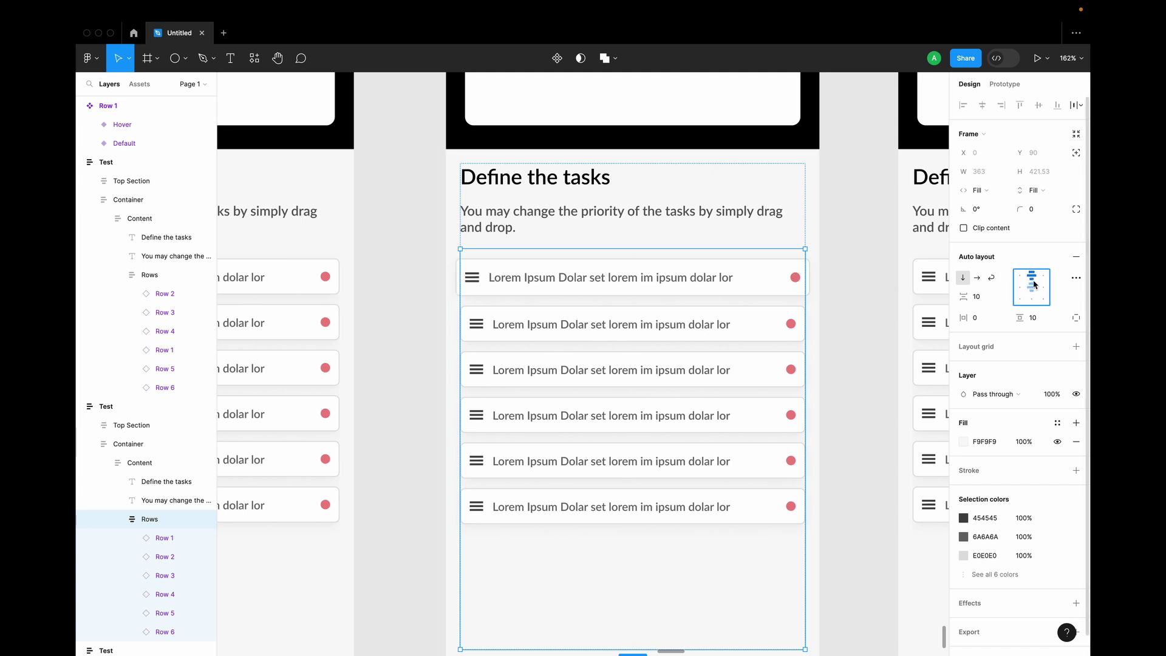
# Connect Row 1 in the original Test frame to the middle frame with a While hovering, Navigate to interaction using Smart animate.
pyautogui.scroll(-5, 586, 375)
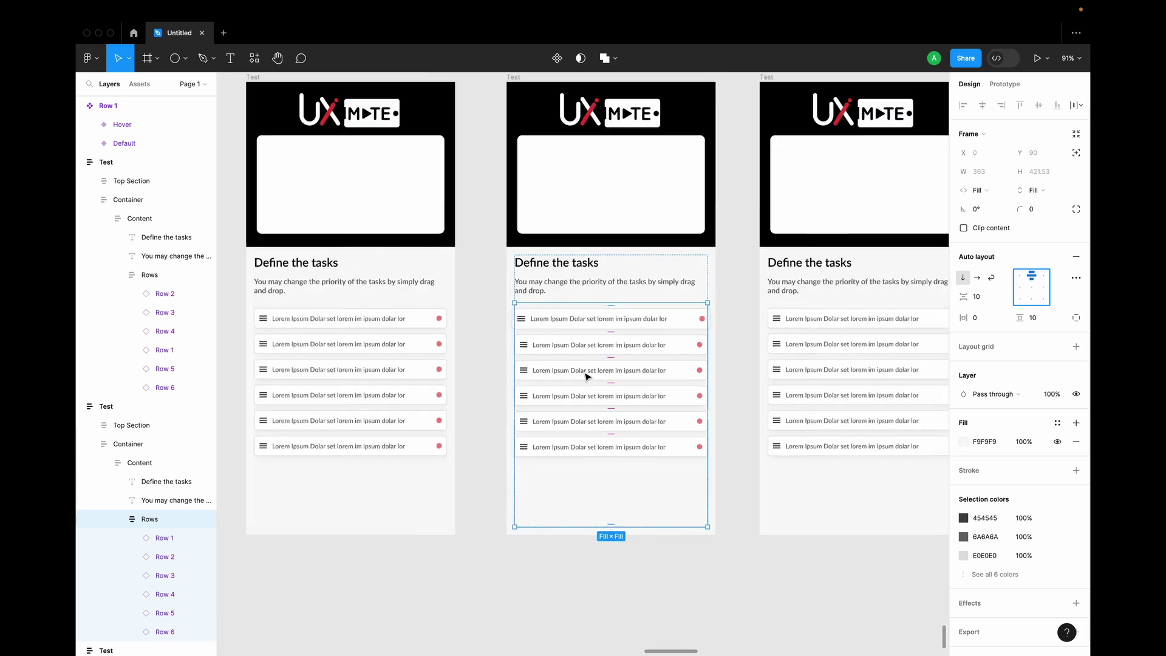
pyautogui.click(1005, 84)
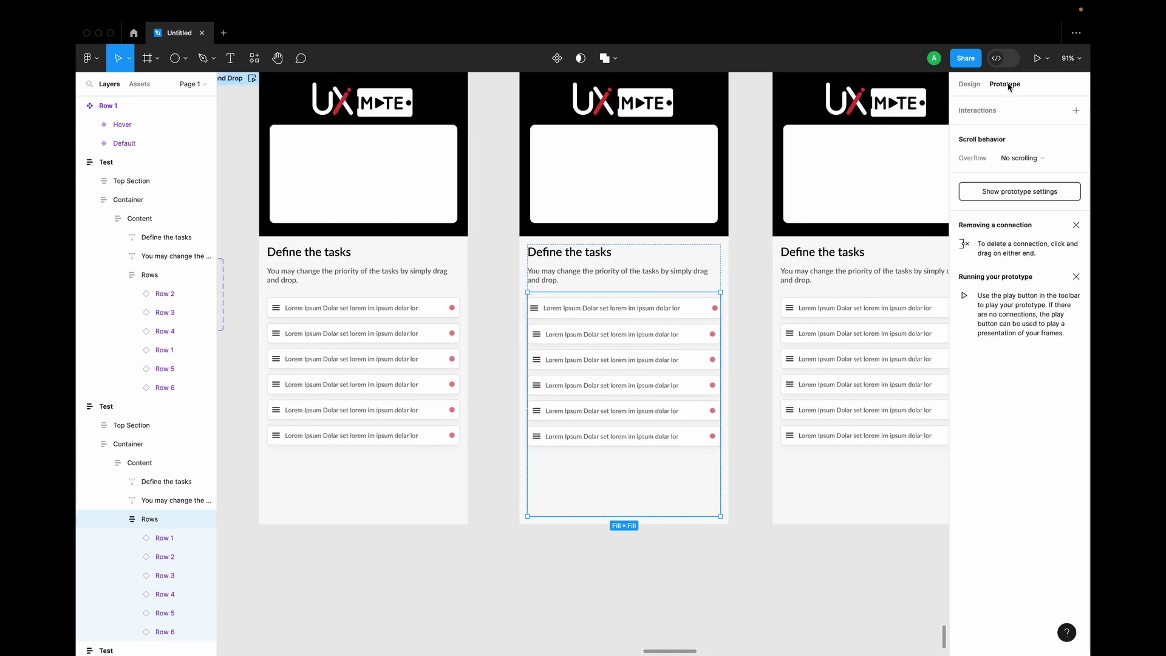
pyautogui.click(353, 310)
pyautogui.click(353, 309)
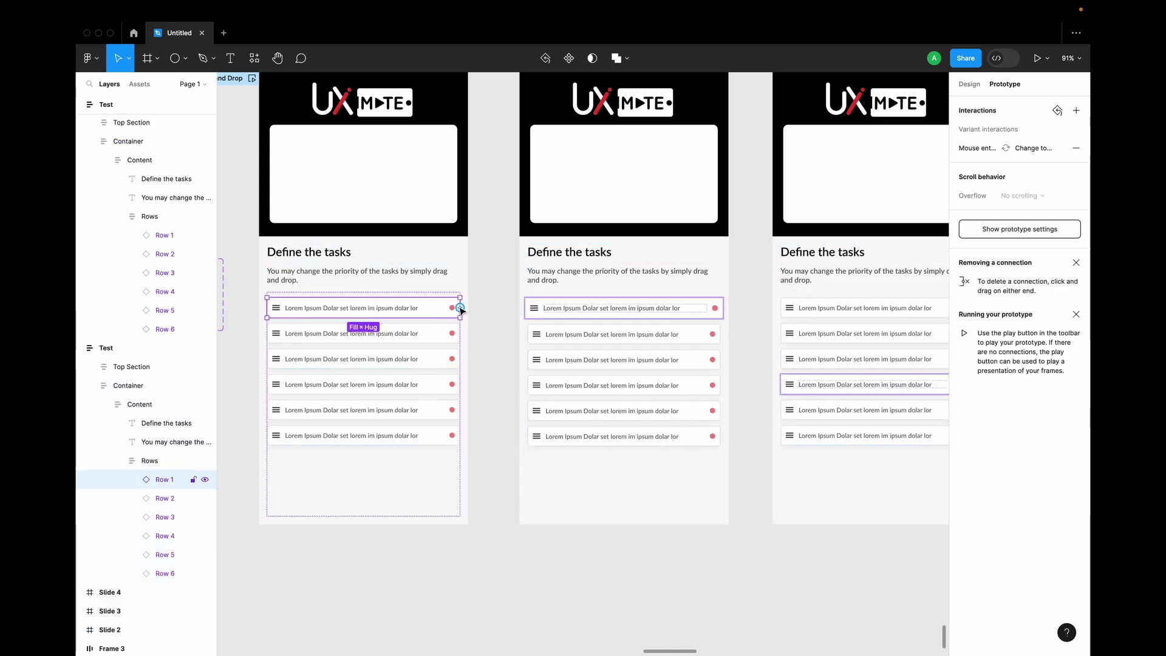
pyautogui.moveTo(460, 308); pyautogui.dragTo(534, 311)
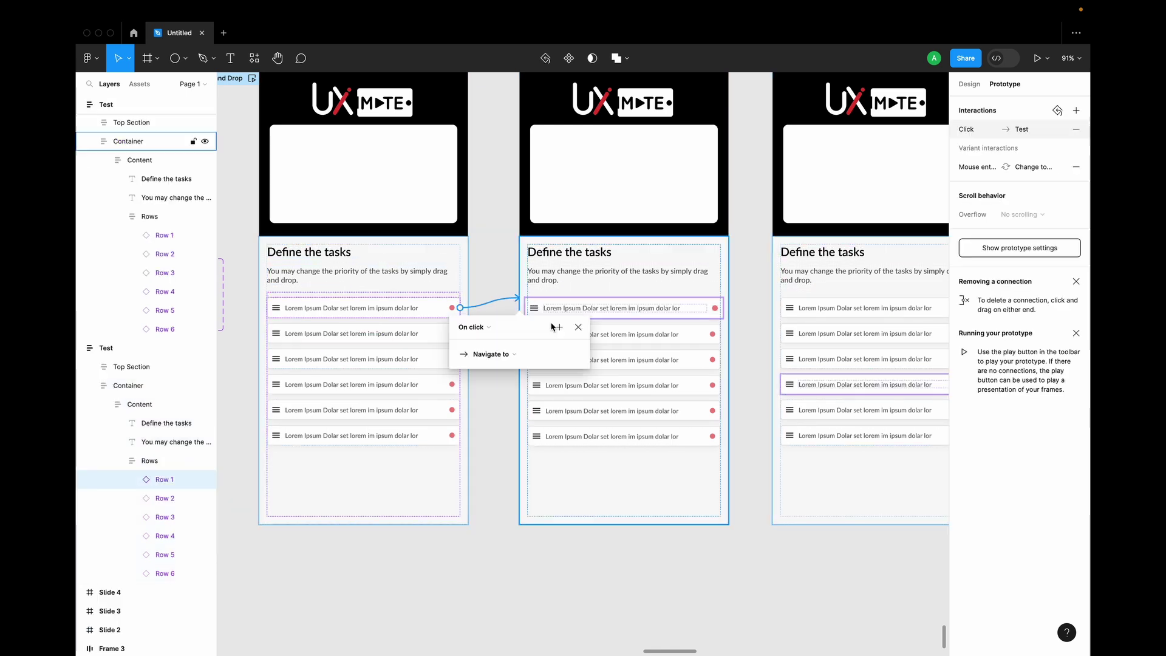
pyautogui.click(476, 328)
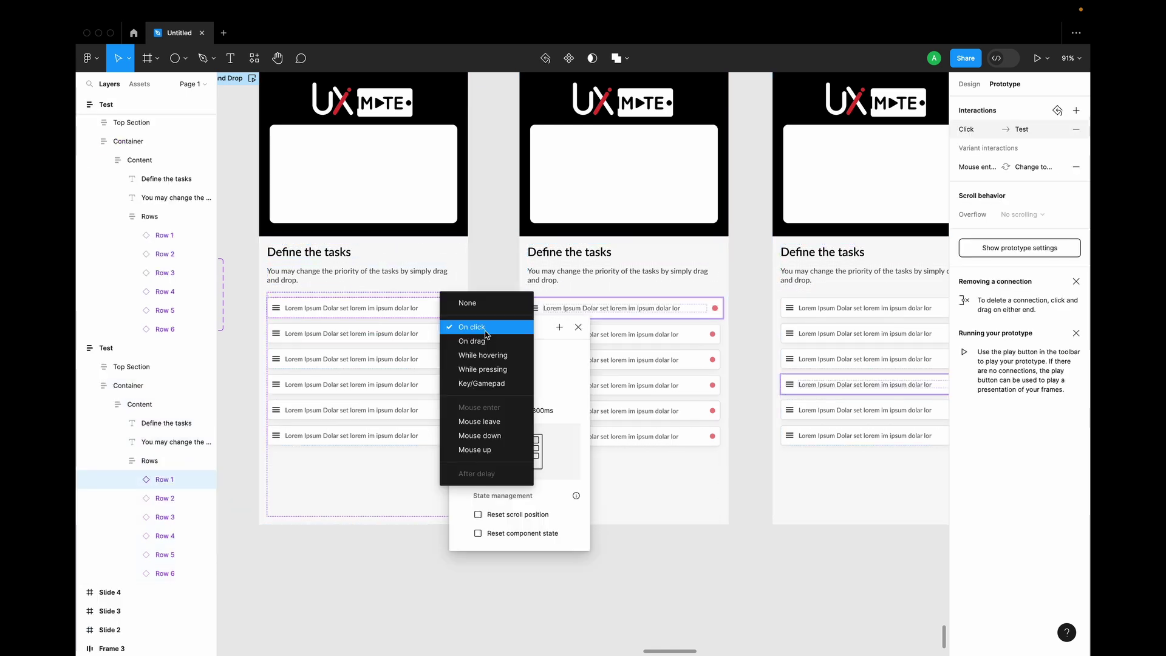
pyautogui.click(503, 359)
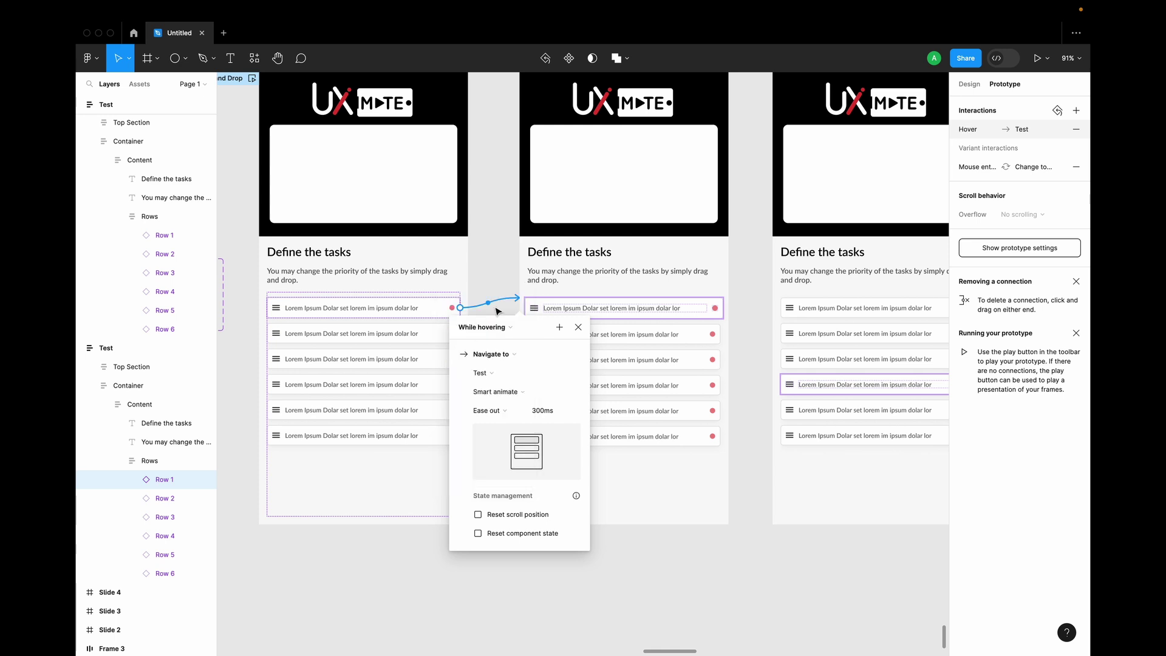
# Connect Row 1 in the middle Test frame to the reordered Test frame with an On drag, Navigate to interaction using Smart animate.
pyautogui.click(632, 317)
pyautogui.doubleClick(633, 316)
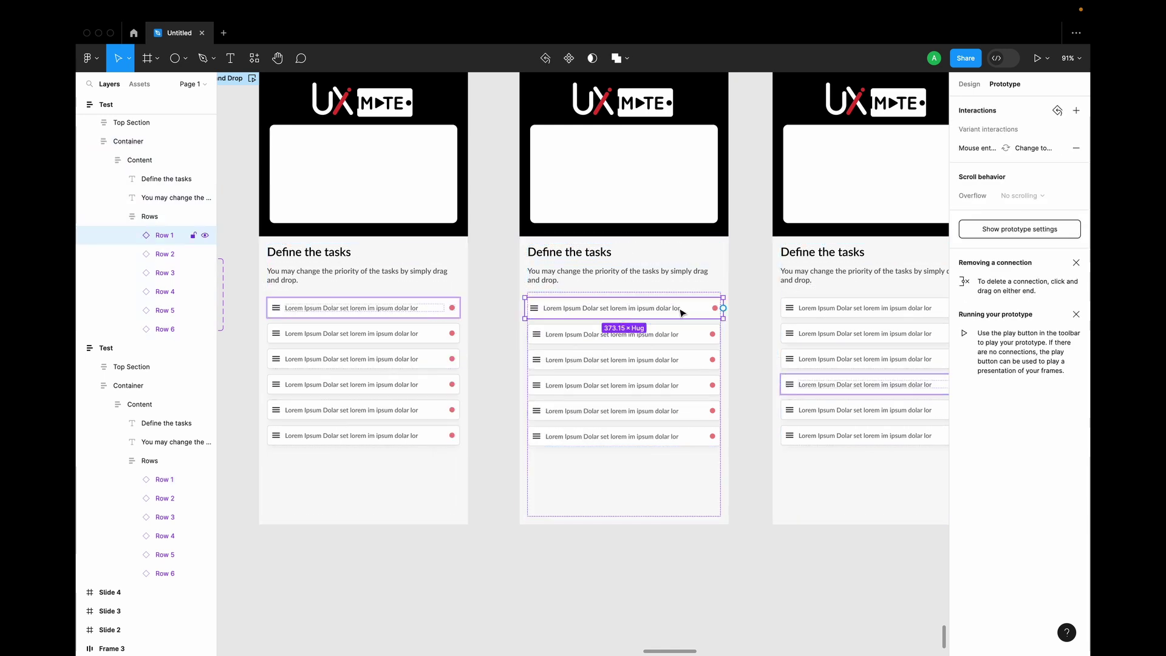
pyautogui.moveTo(723, 308); pyautogui.dragTo(814, 345)
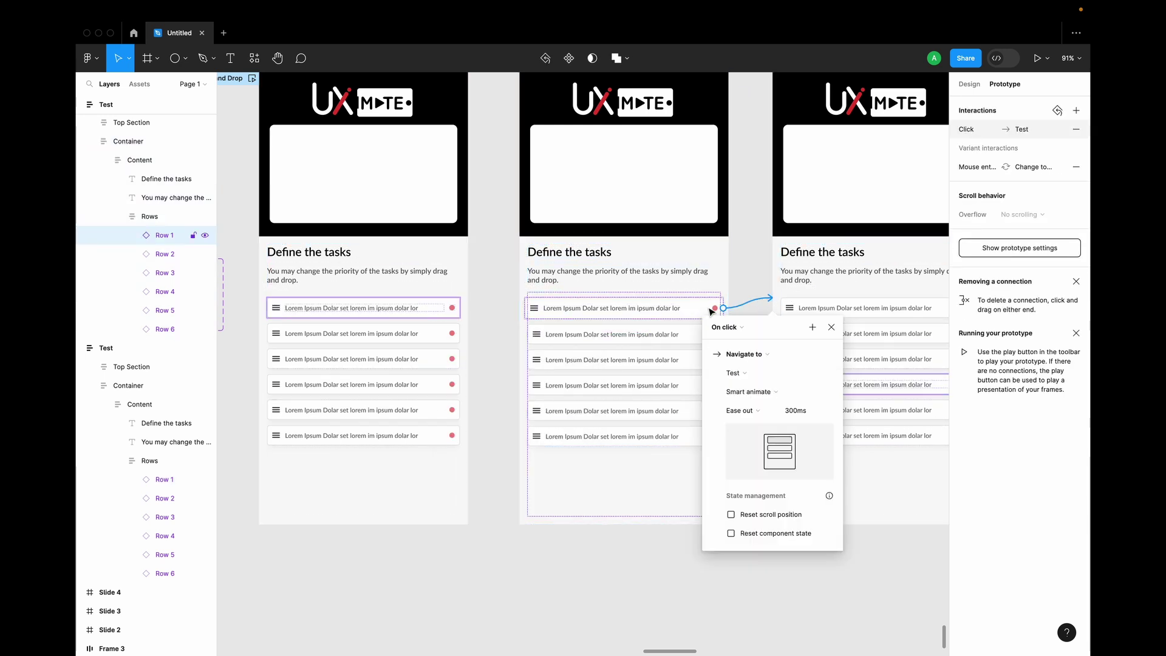
pyautogui.click(726, 327)
pyautogui.click(729, 340)
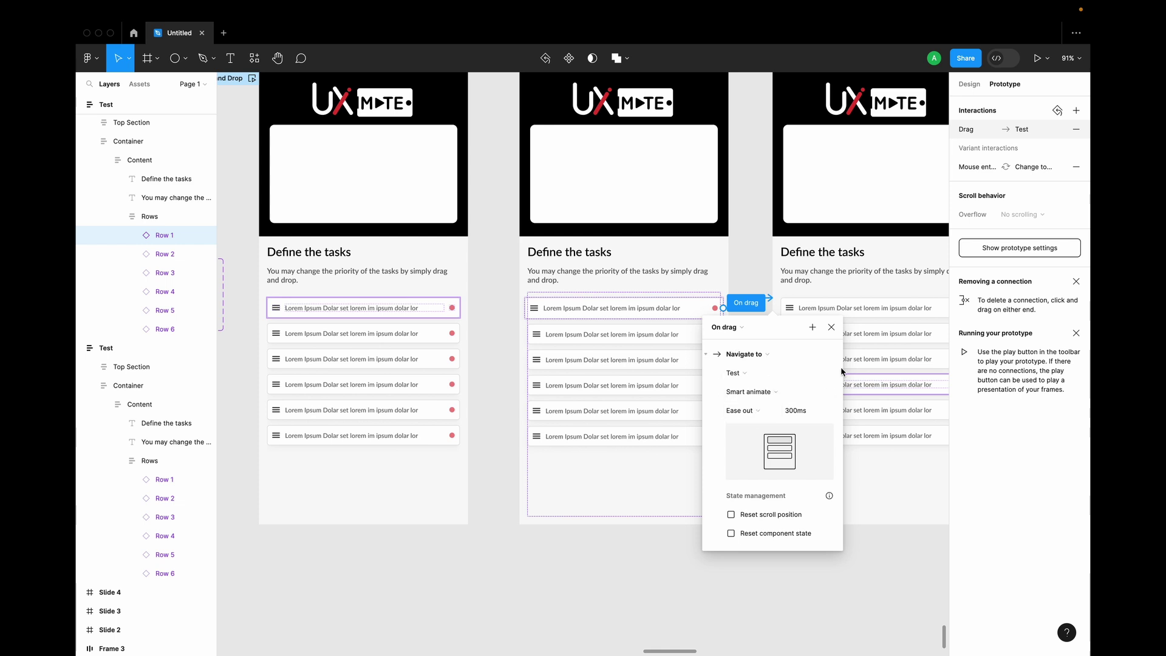
pyautogui.click(832, 328)
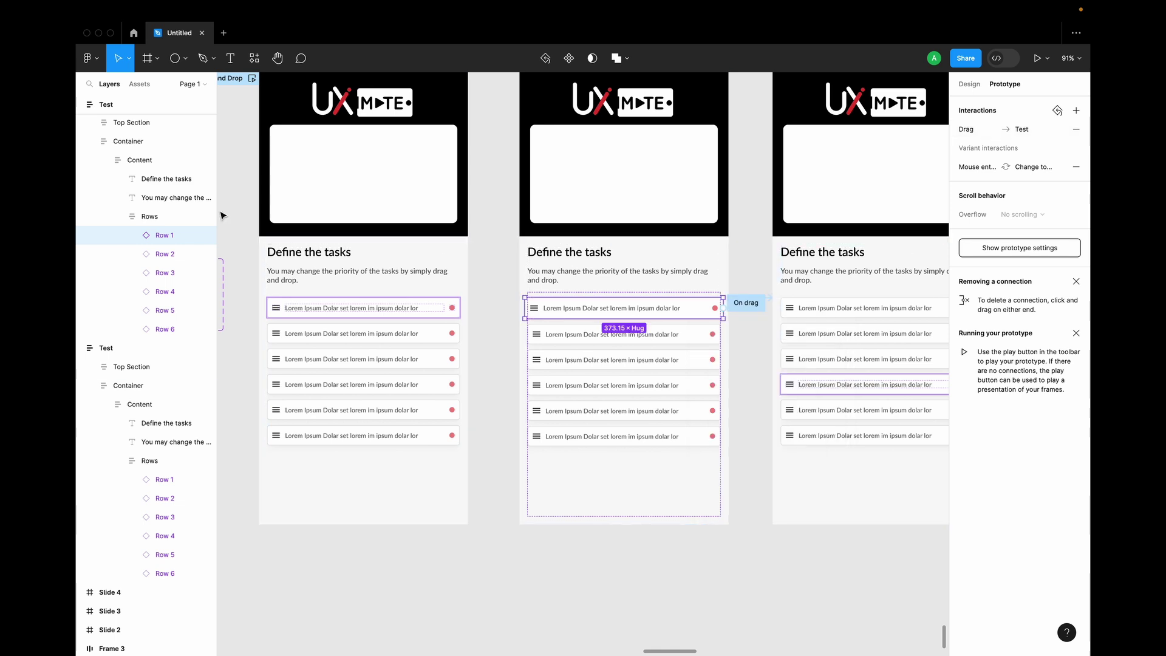
# Preview the Drag and Drop flow and test hovering over and dragging the first row down the list.
pyautogui.click(251, 78)
pyautogui.moveTo(151, 364); pyautogui.dragTo(159, 344)
pyautogui.click(152, 356)
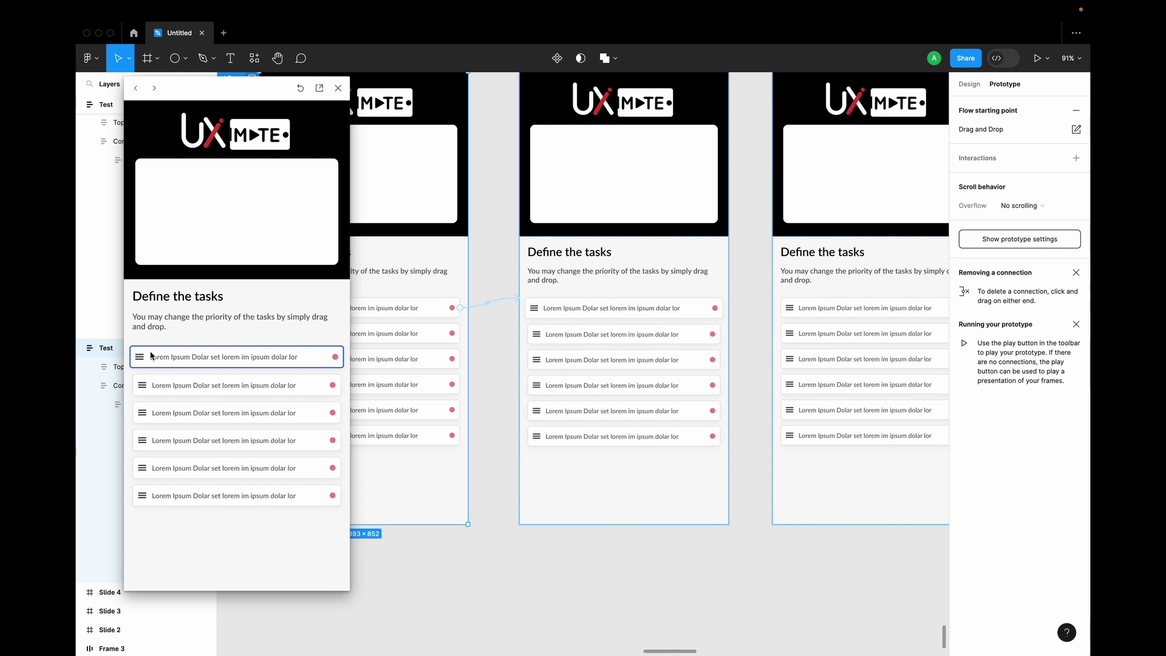
pyautogui.moveTo(142, 359); pyautogui.dragTo(168, 442)
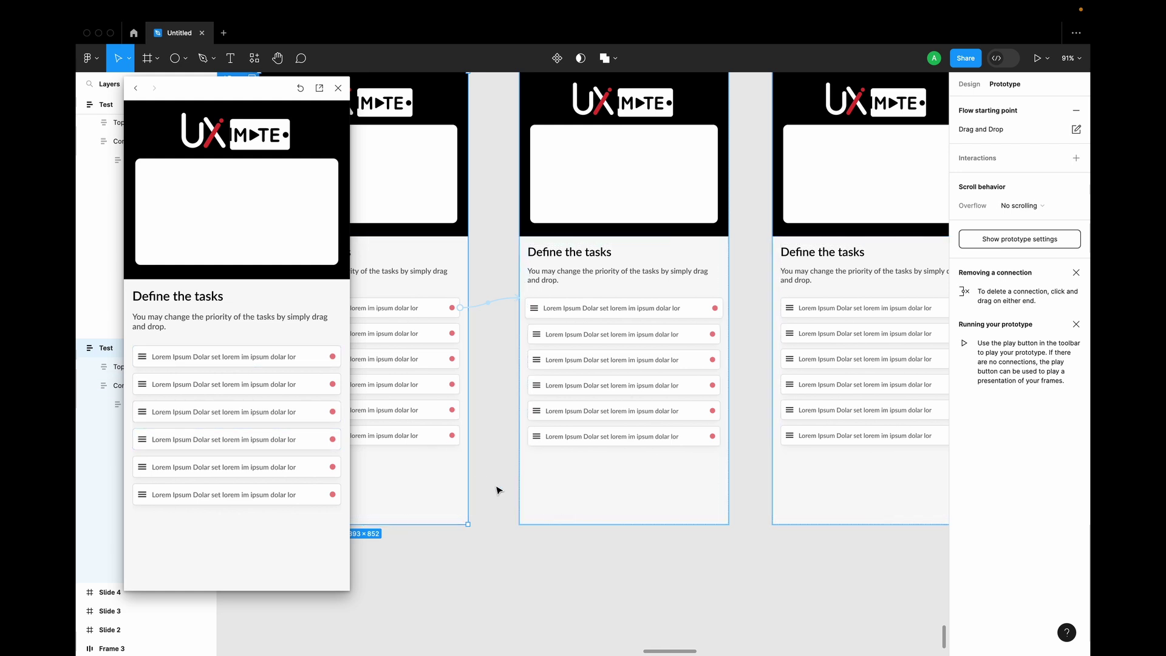
# Undo the drag and hover interactions on Row 1, and the clipping and alignment changes to the middle frame's Rows container.
pyautogui.press('Escape')
pyautogui.hotkey('shift', '1')
pyautogui.click(497, 490)
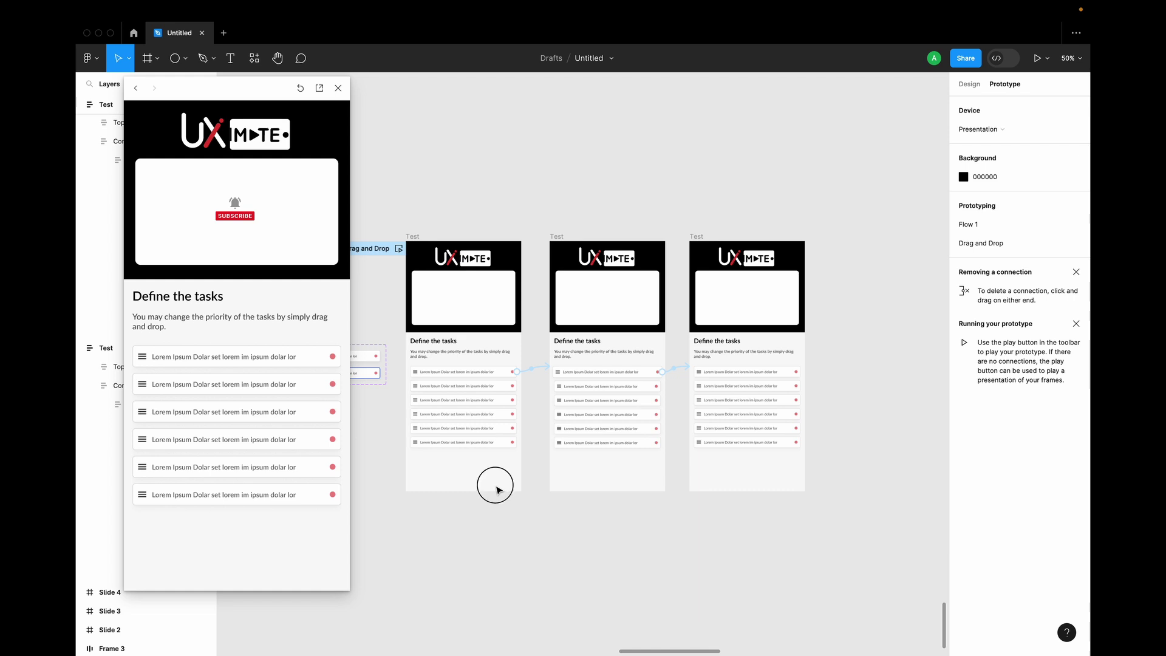
pyautogui.click(497, 490)
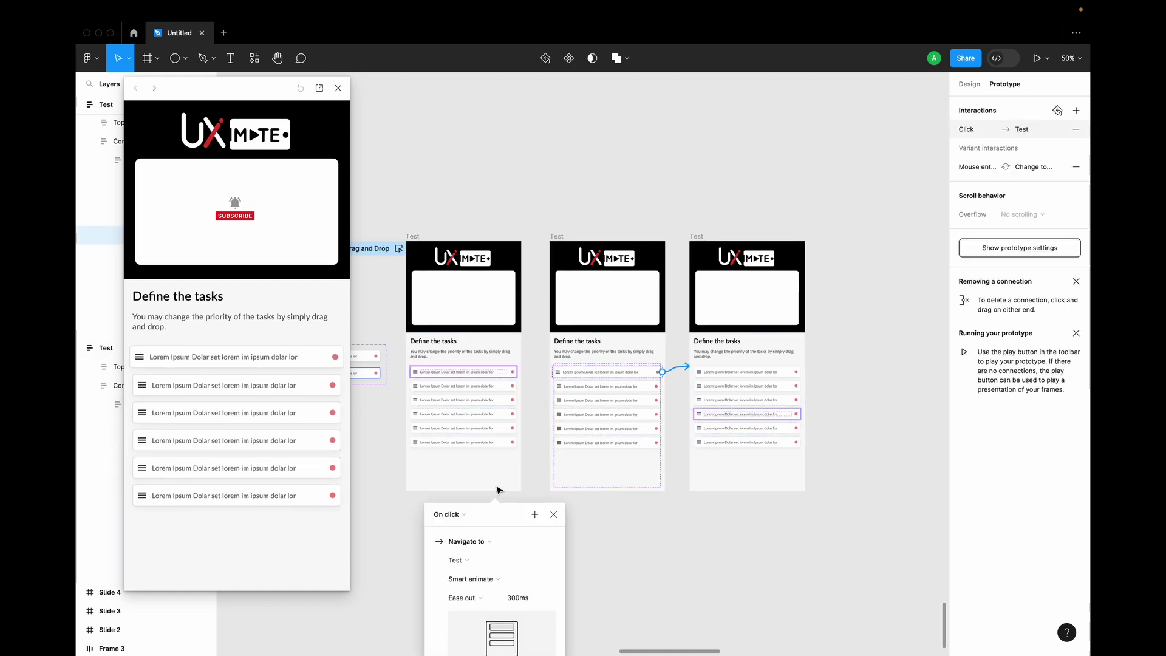
pyautogui.hotkey('ctrl', 'z')
pyautogui.hotkey('ctrl', 'z')
pyautogui.hotkey('ctrl', 'z')
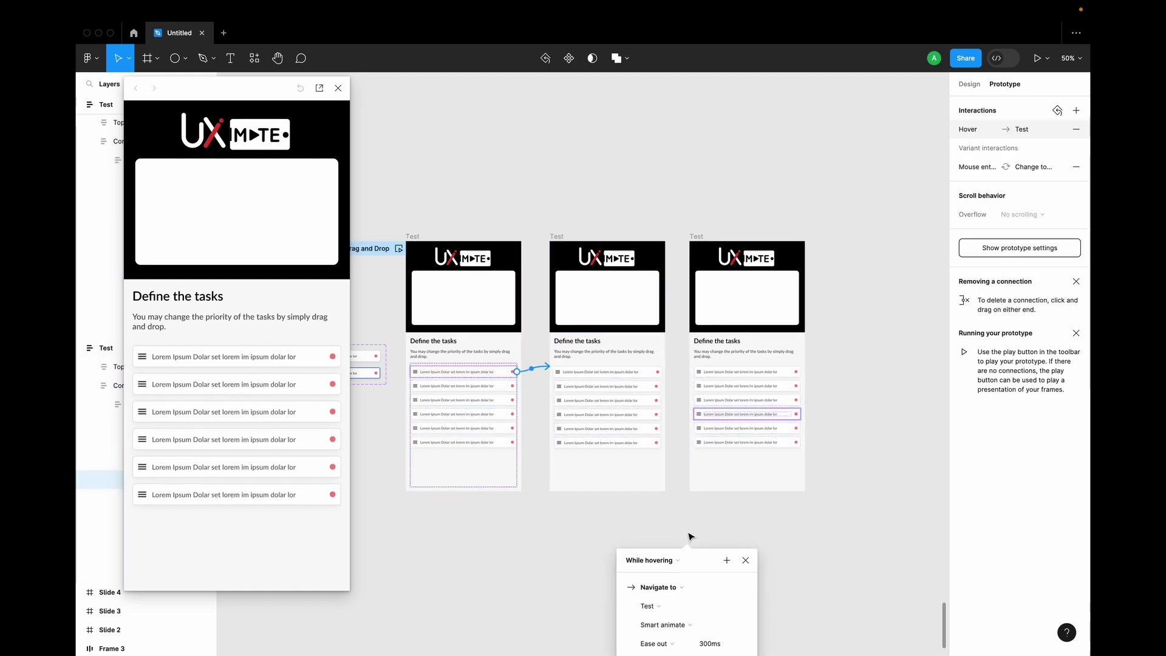
pyautogui.press('Escape')
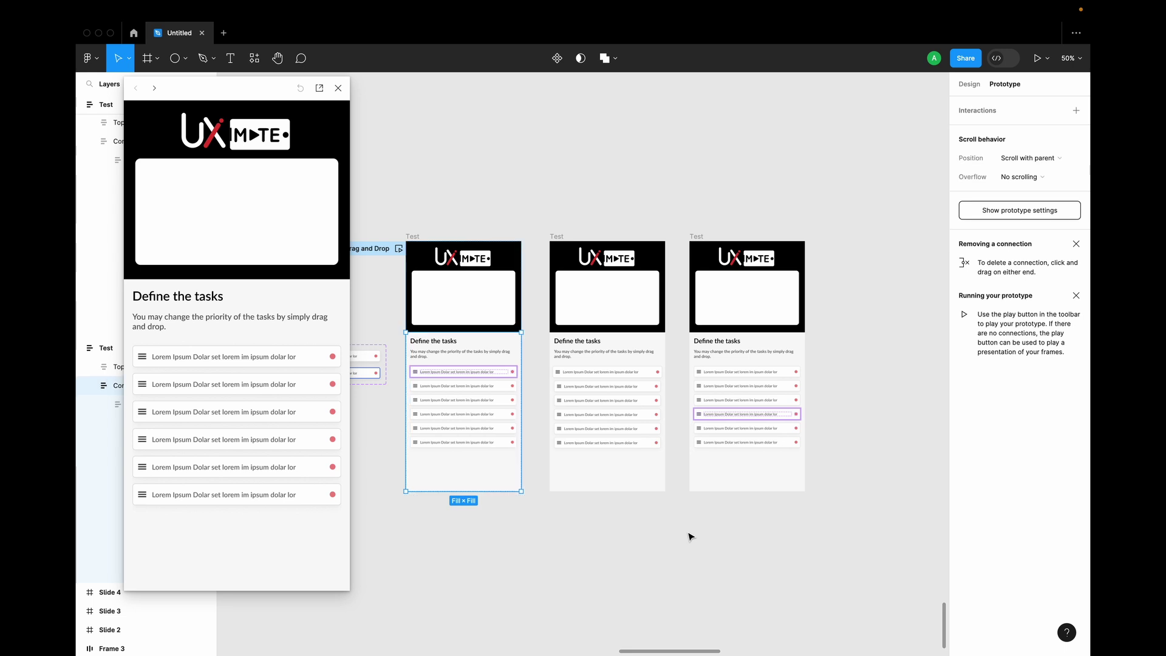
pyautogui.hotkey('ctrl', 'z')
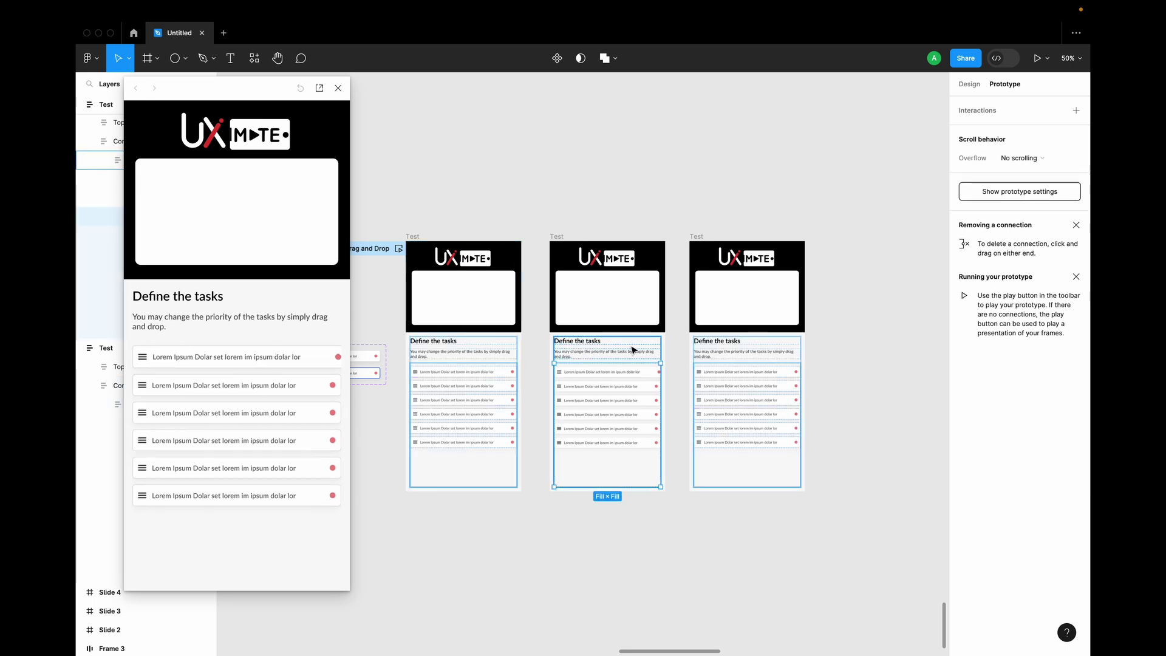
# Undo the enlargement of Row 1 in the middle Test frame, restoring its original Fill by Hug sizing.
pyautogui.scroll(3, 633, 349)
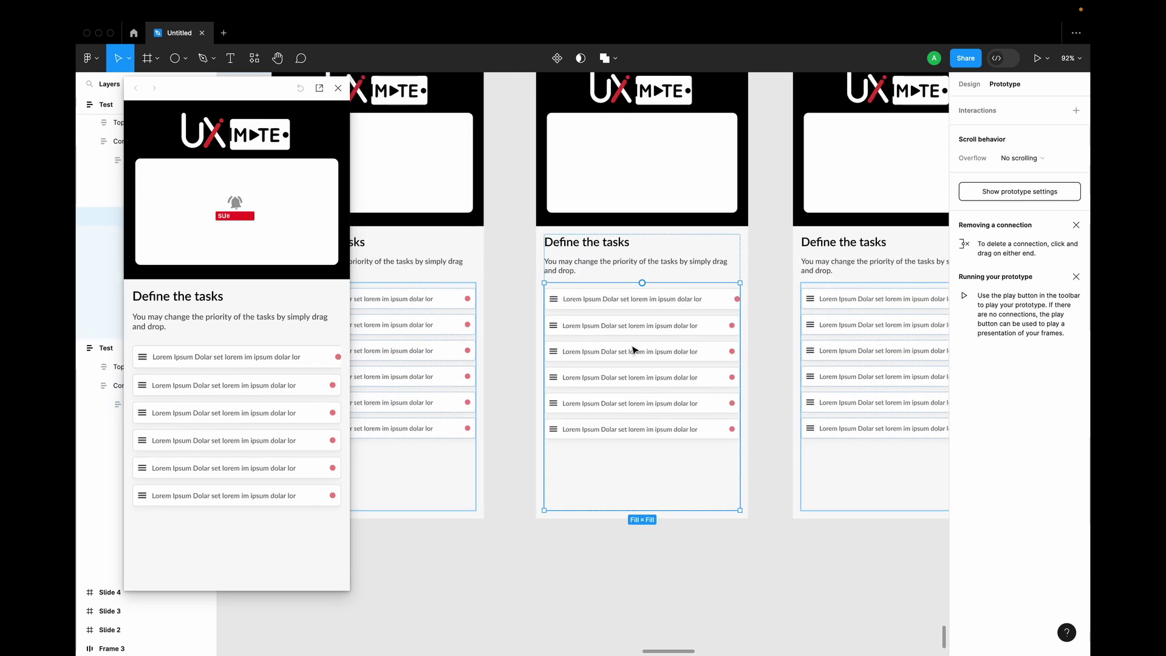
pyautogui.scroll(-3, 634, 347)
pyautogui.click(598, 186)
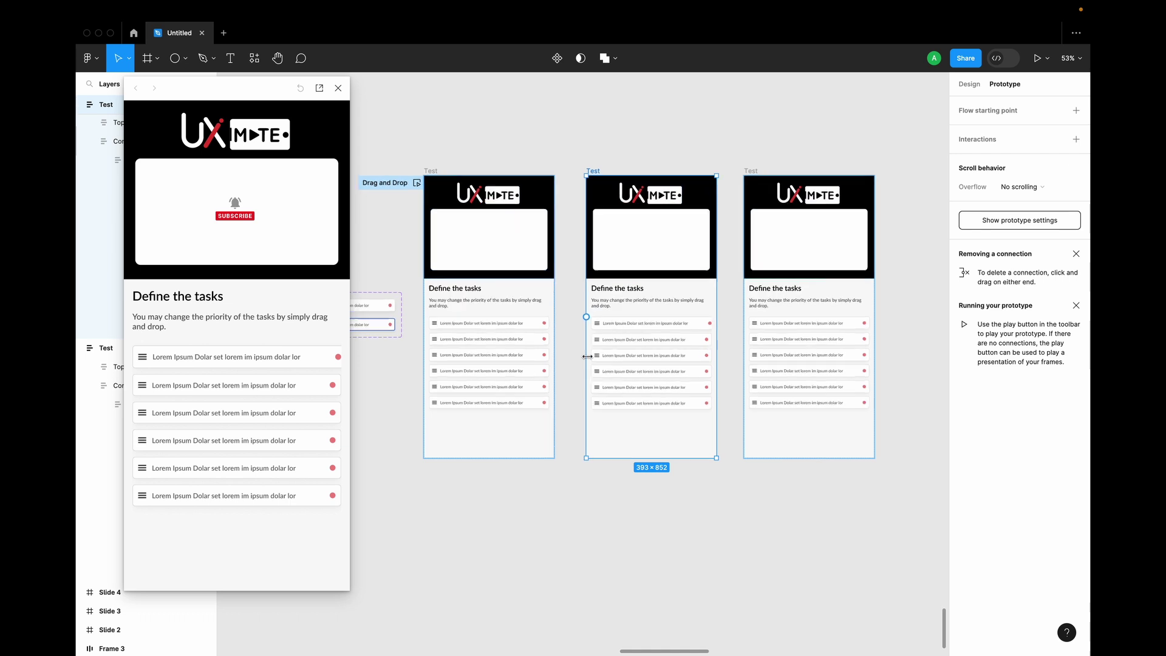
pyautogui.scroll(3, 588, 354)
pyautogui.rightClick(590, 355)
pyautogui.click(788, 257)
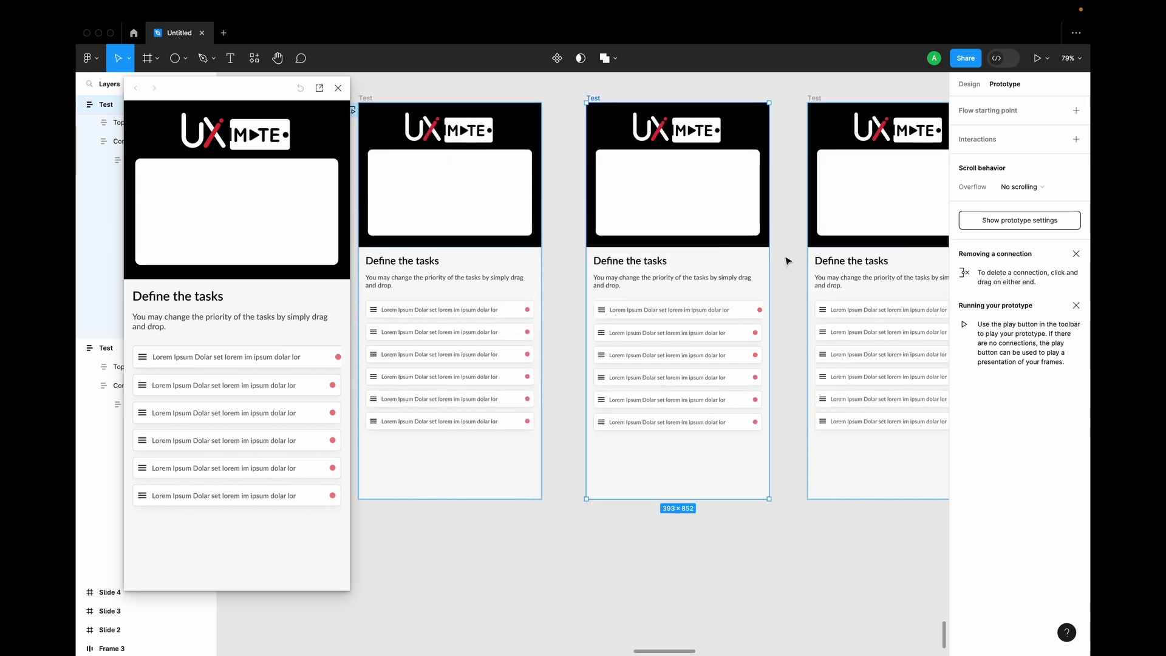
pyautogui.scroll(-5, 689, 314)
pyautogui.scroll(8, 689, 314)
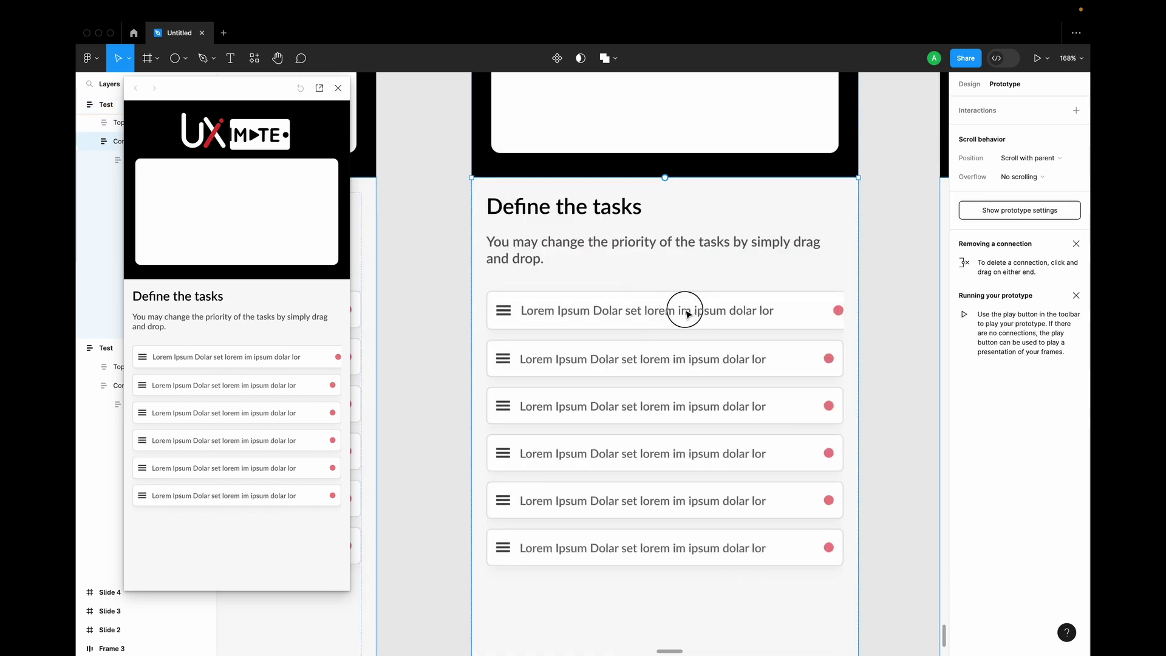
pyautogui.click(688, 314)
pyautogui.click(689, 314)
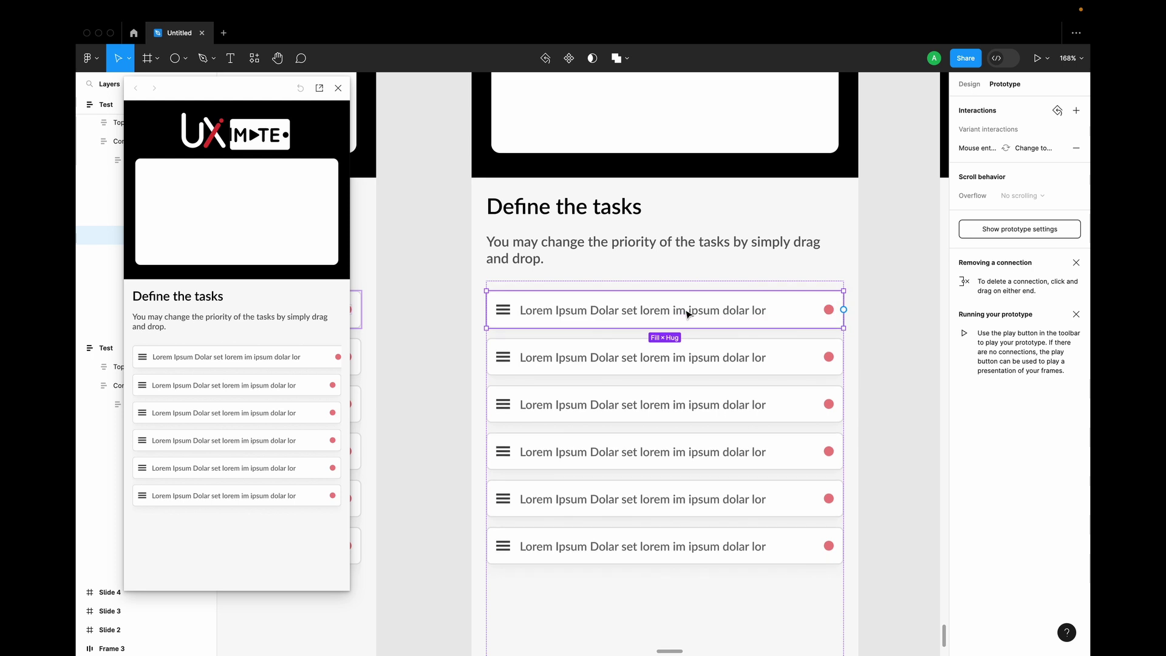
pyautogui.click(882, 293)
pyautogui.scroll(-5, 882, 294)
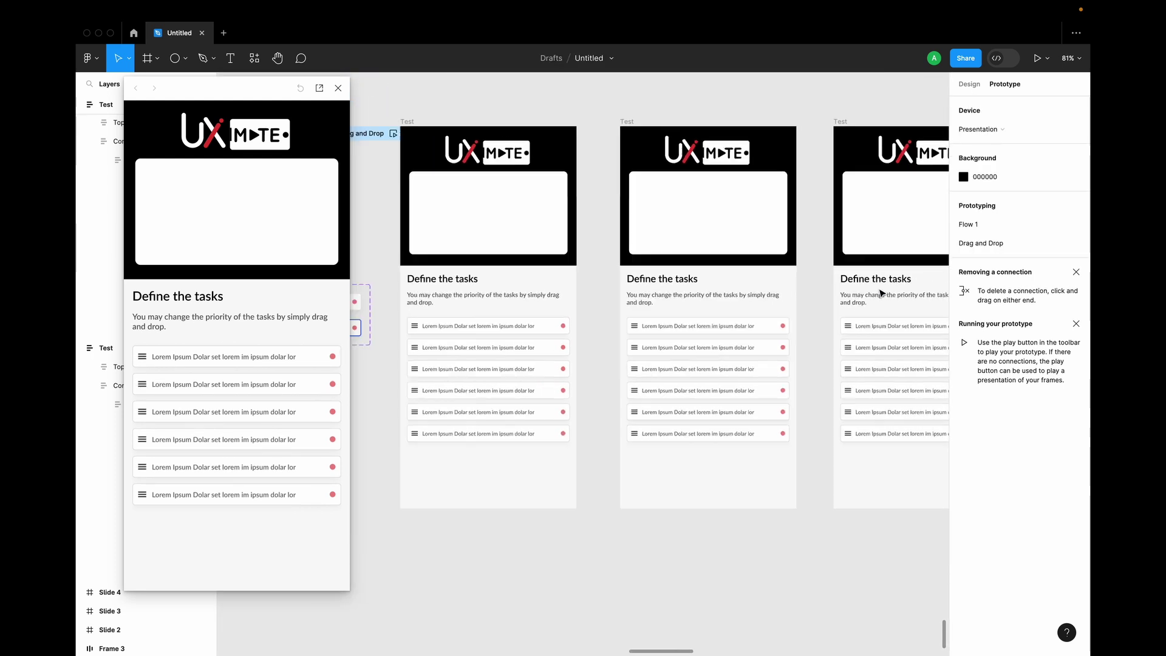
# Move the reordered Test frame well away from the other two frames to leave a wide gap, and shift the preview window aside.
pyautogui.moveTo(666, 231); pyautogui.dragTo(858, 232)
pyautogui.scroll(-3, 798, 330)
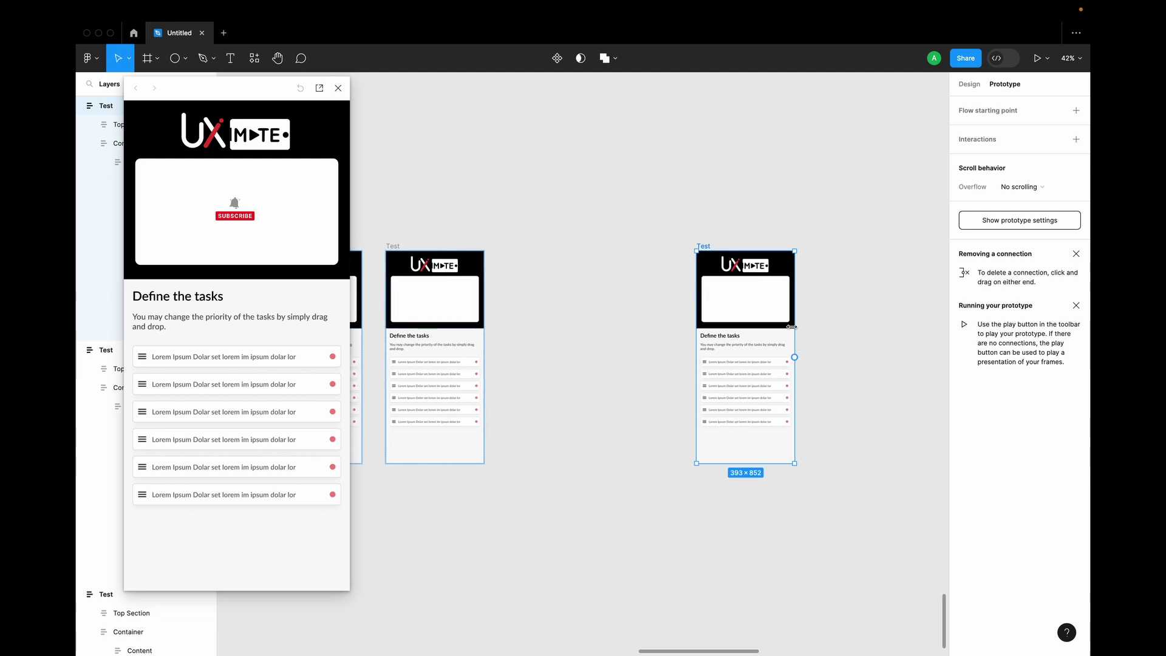
pyautogui.moveTo(742, 273); pyautogui.dragTo(809, 272)
pyautogui.moveTo(198, 94); pyautogui.dragTo(218, 94)
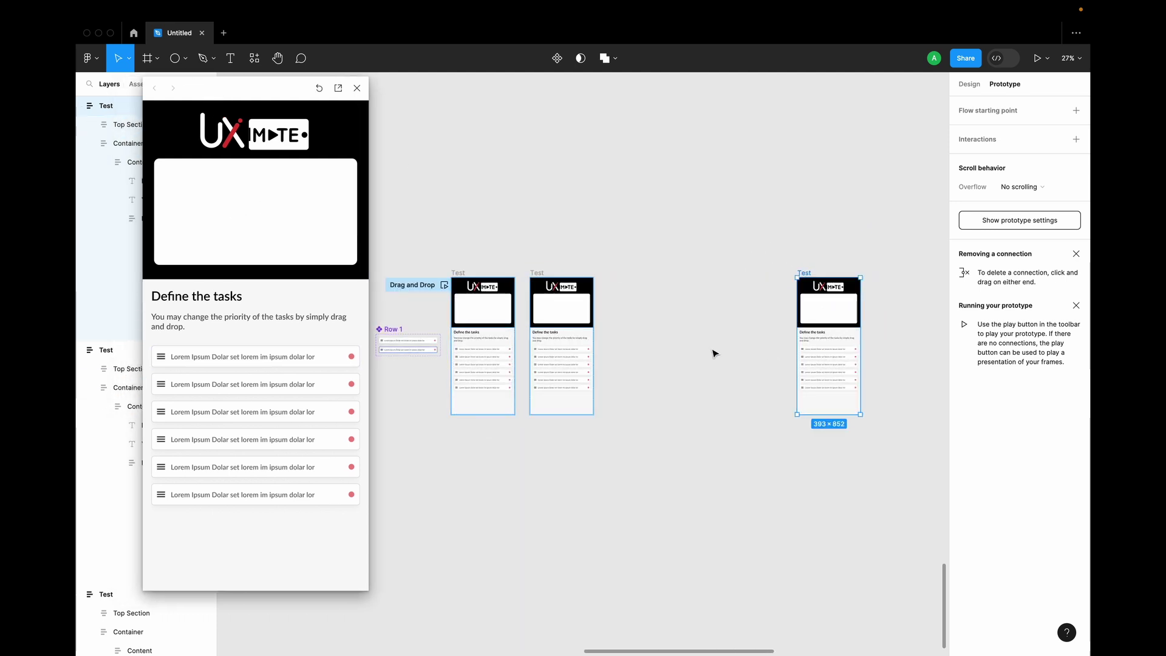
# Move Row 1 in the distant reordered Test frame up from the fourth to the third position in its list.
pyautogui.click(557, 346)
pyautogui.doubleClick(556, 348)
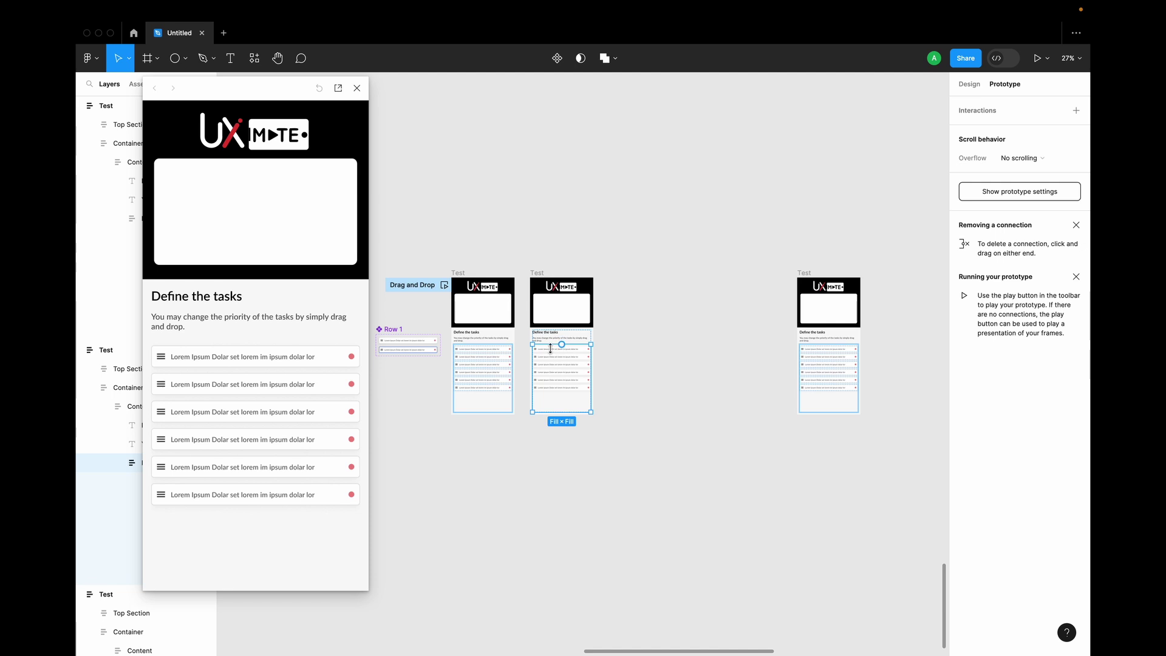
pyautogui.scroll(5, 551, 348)
pyautogui.click(549, 350)
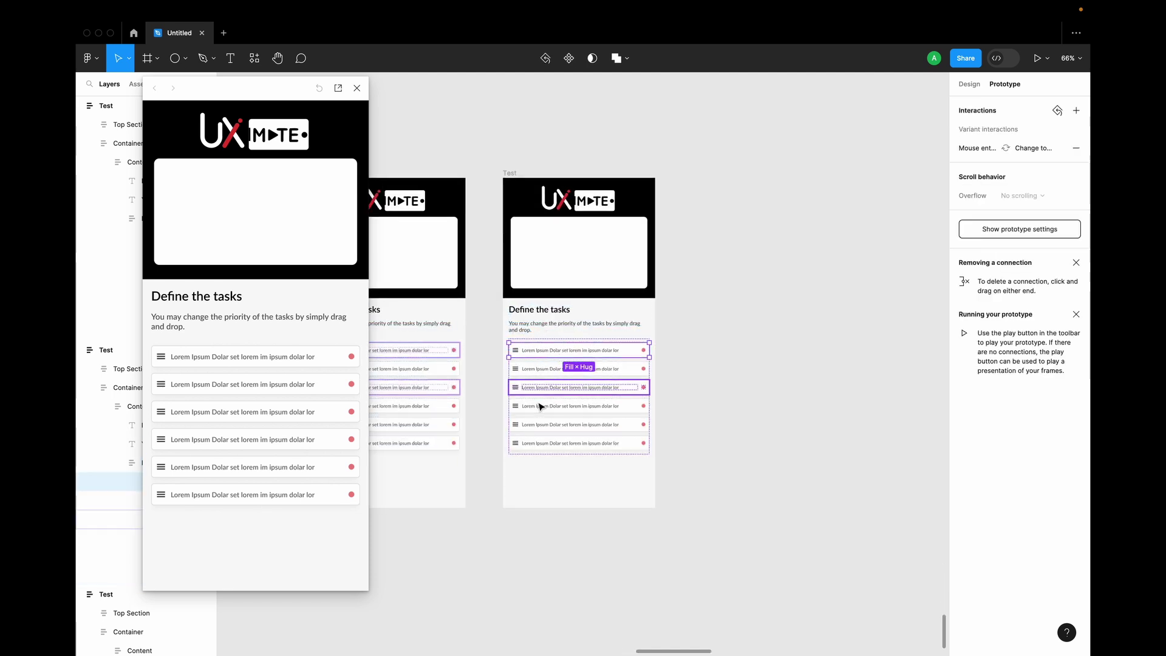
pyautogui.scroll(-3, 575, 442)
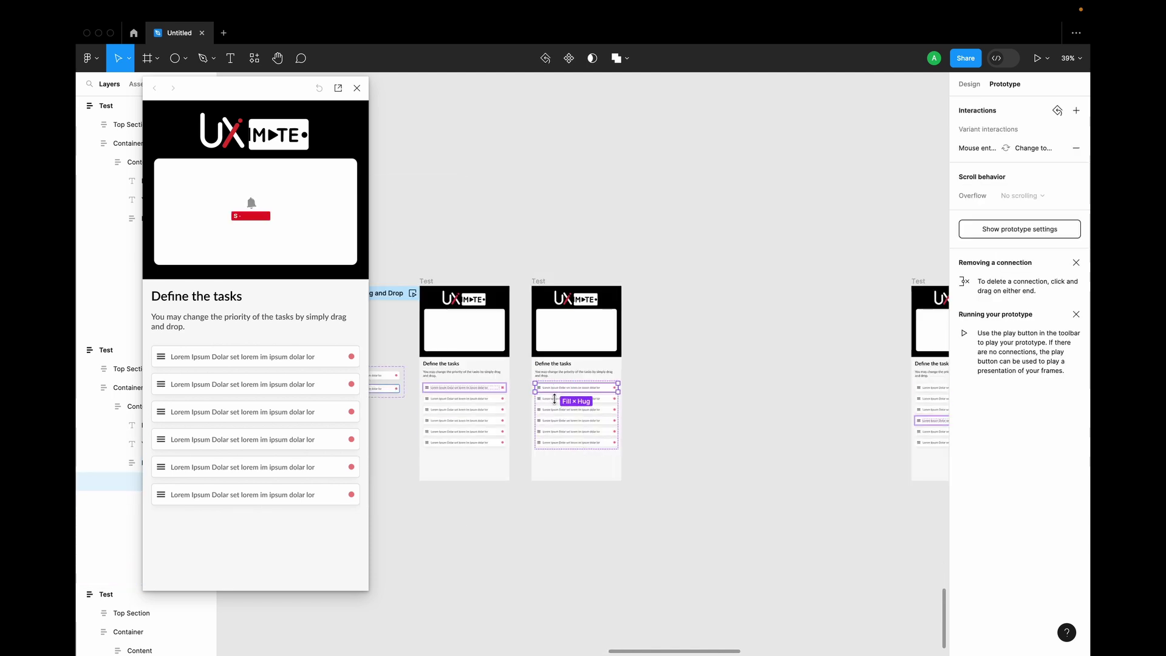
pyautogui.hscroll(5, 727, 446)
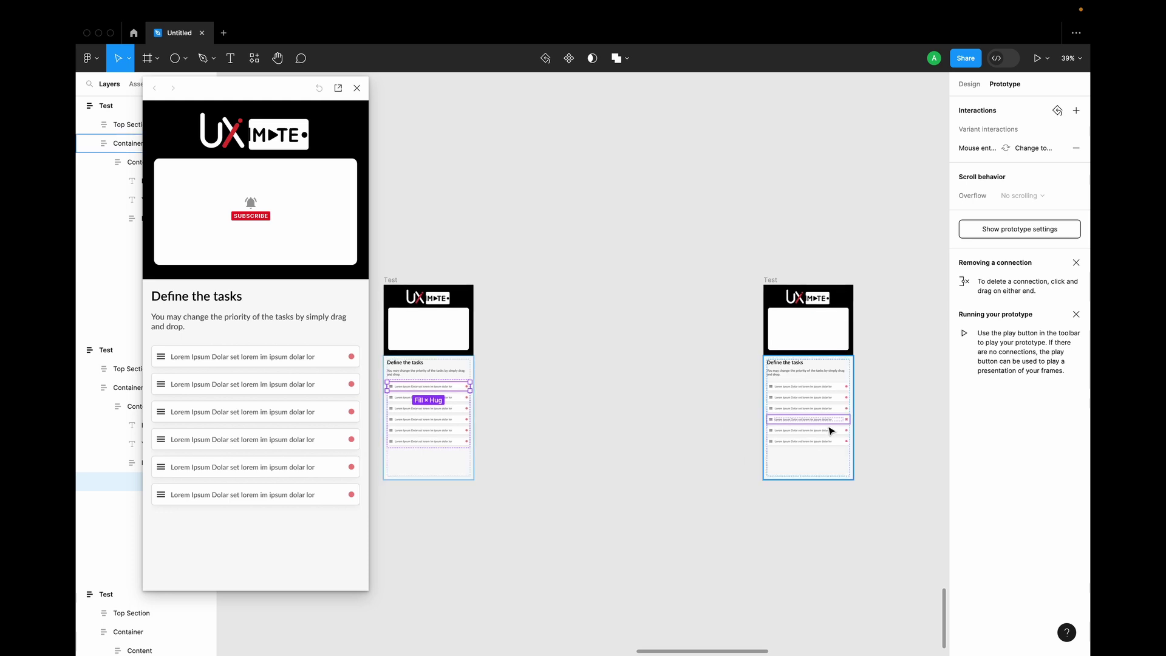
pyautogui.scroll(5, 831, 431)
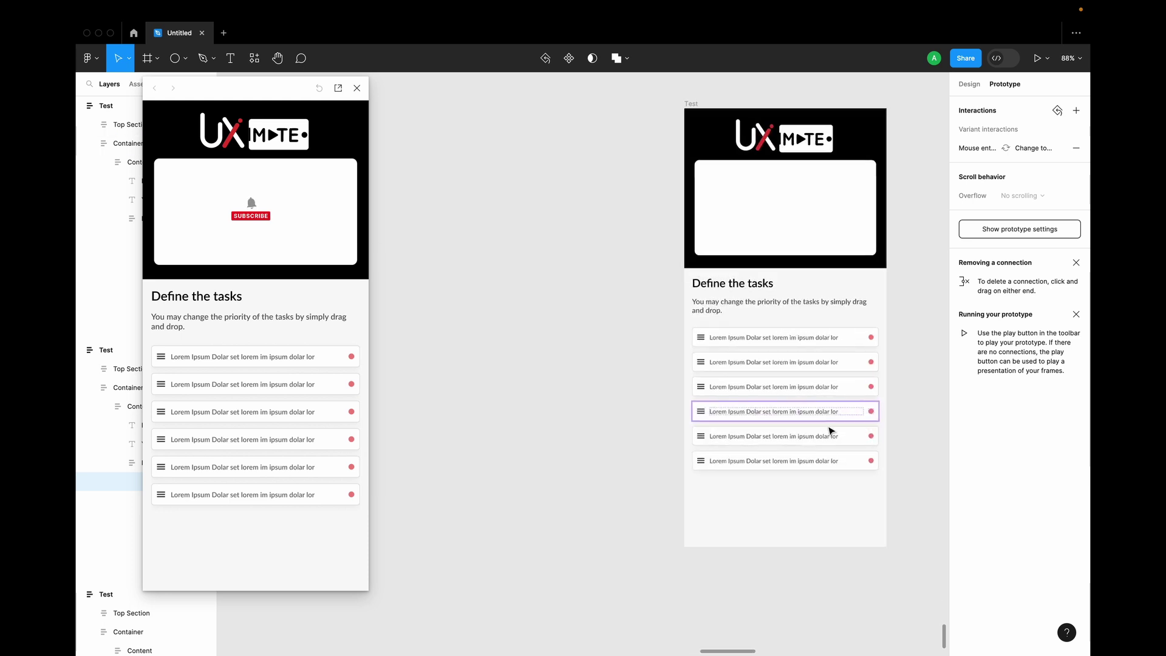
pyautogui.press('Escape')
pyautogui.click(734, 415)
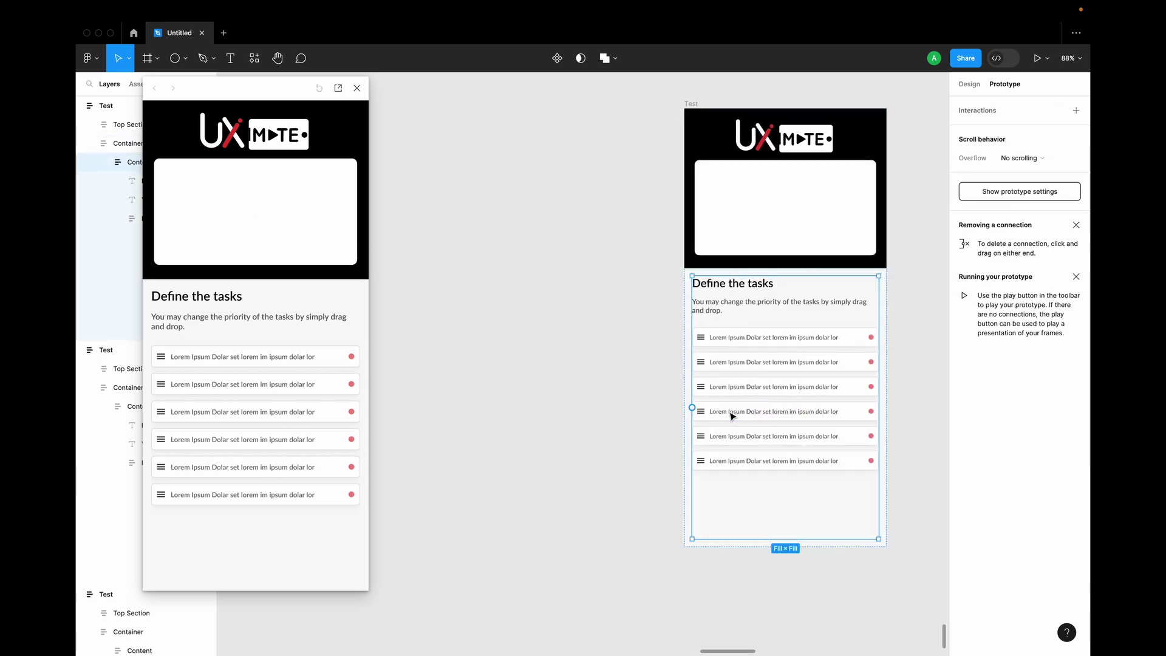
pyautogui.doubleClick(734, 415)
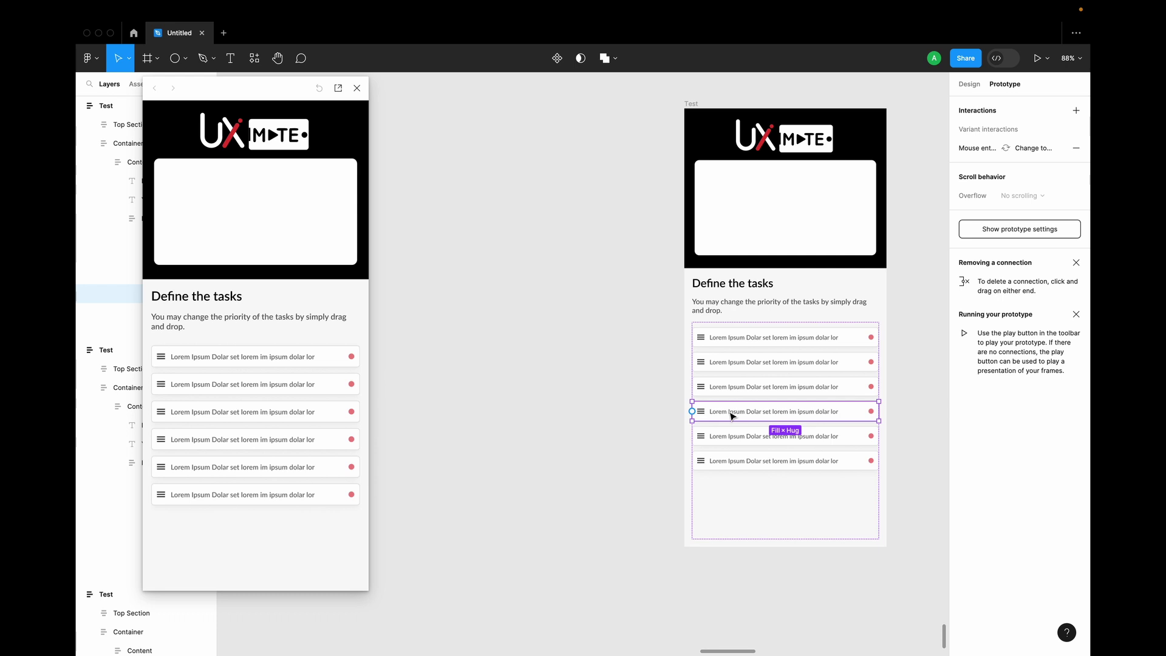
pyautogui.moveTo(732, 416); pyautogui.dragTo(727, 372)
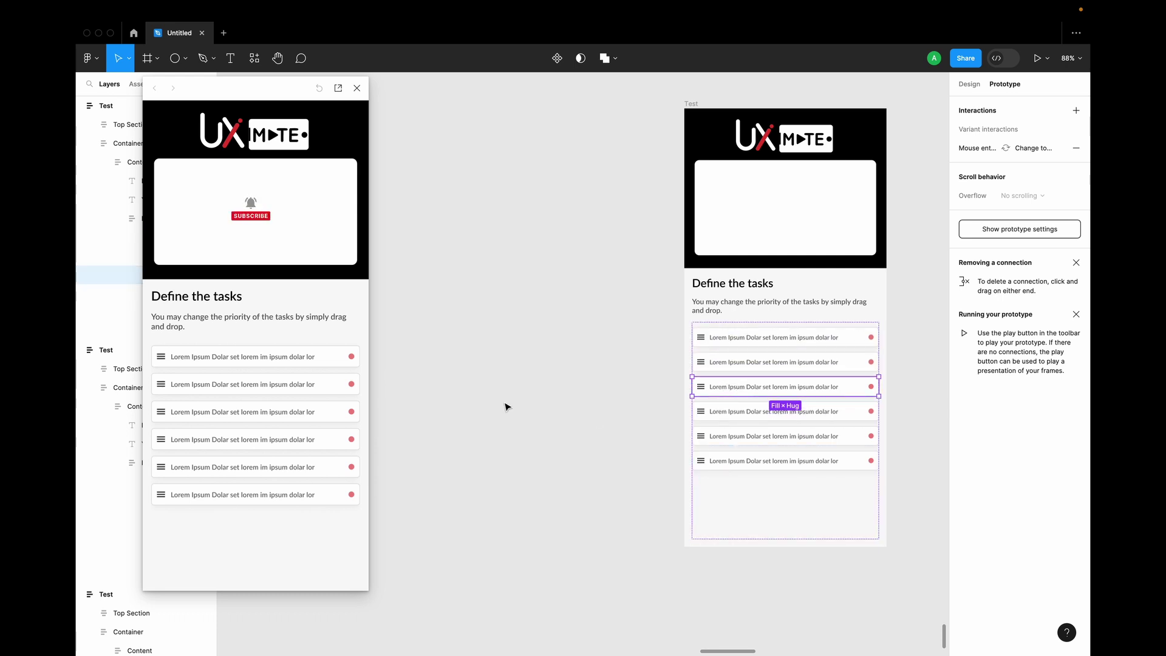
# Connect Row 1 in the original Test frame to the adjacent Test frame with an On drag, Navigate to interaction using Smart animate.
pyautogui.scroll(-5, 507, 406)
pyautogui.hscroll(-10, 469, 388)
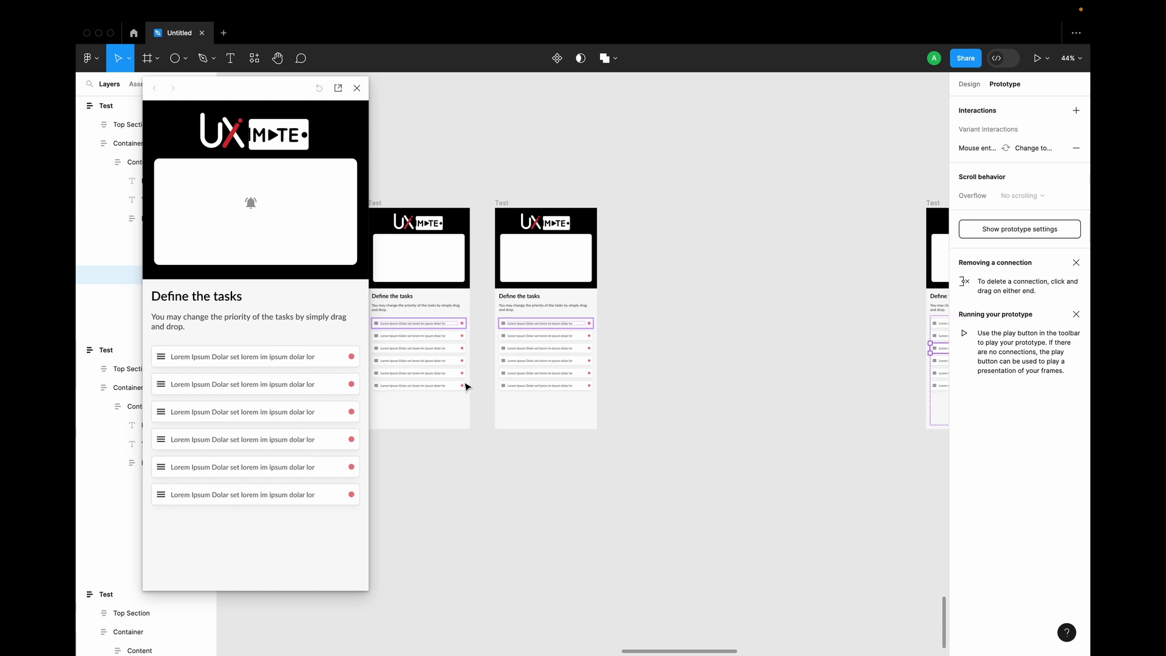
pyautogui.scroll(5, 503, 334)
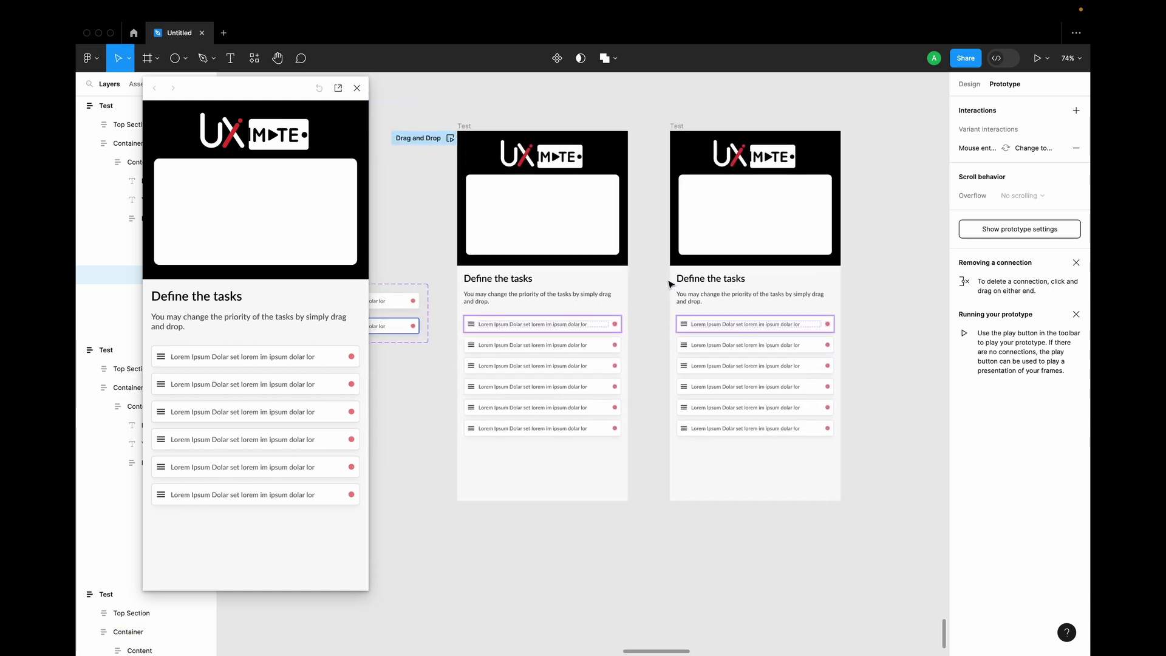
pyautogui.hscroll(3, 698, 255)
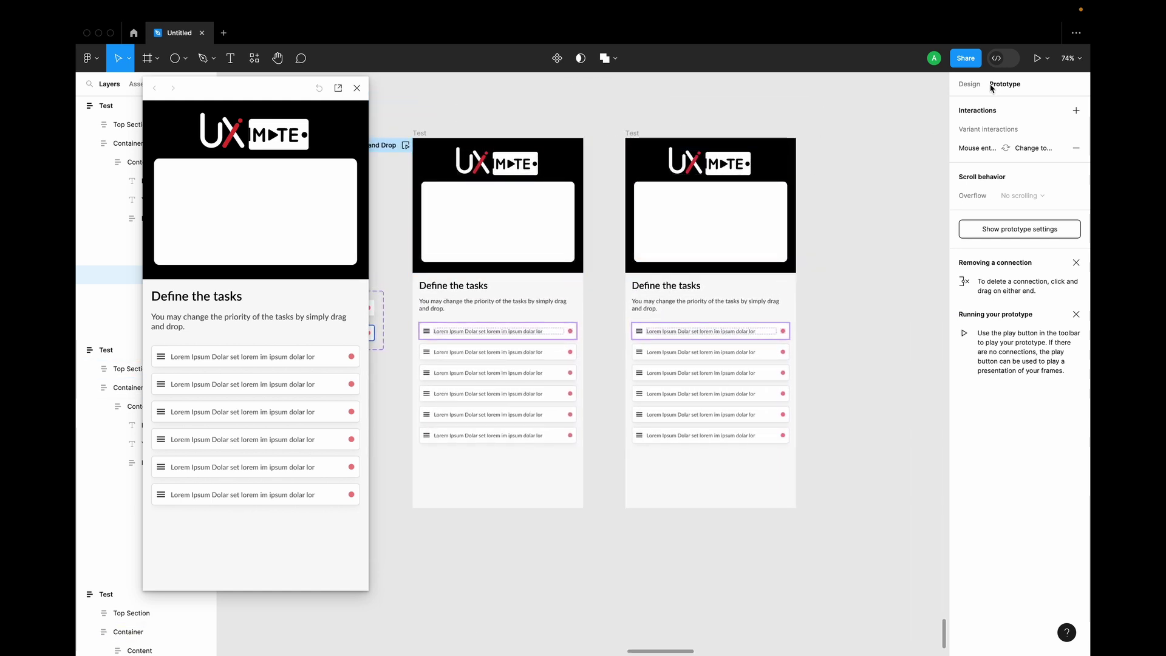
pyautogui.click(420, 133)
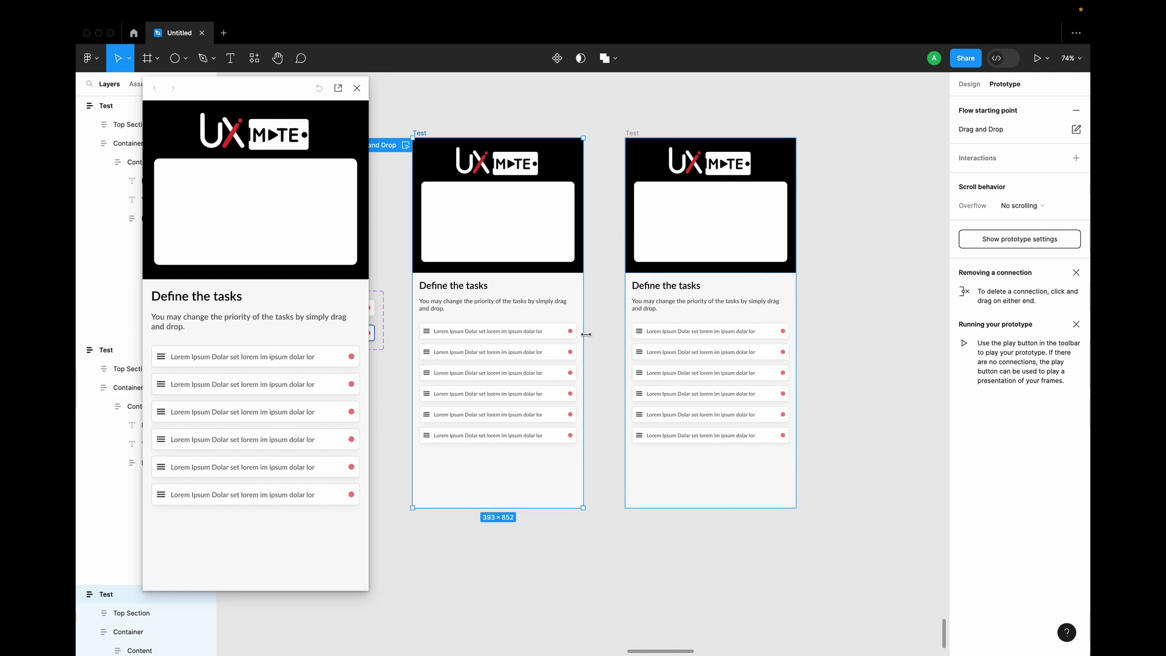
pyautogui.click(530, 336)
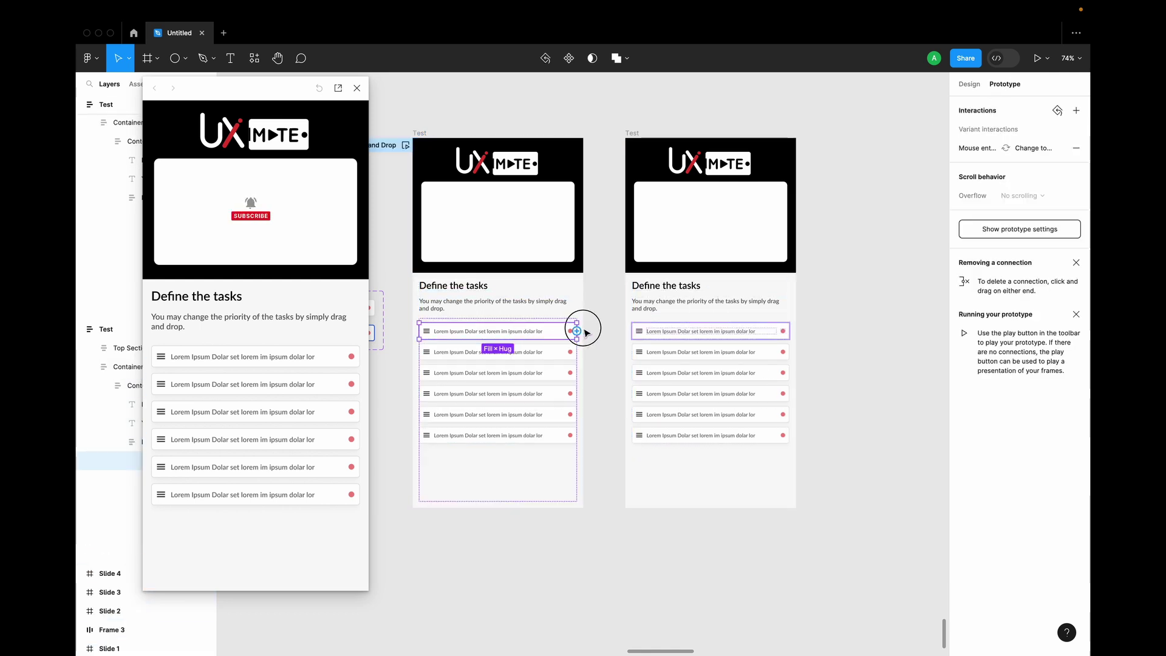
pyautogui.moveTo(577, 331); pyautogui.dragTo(682, 331)
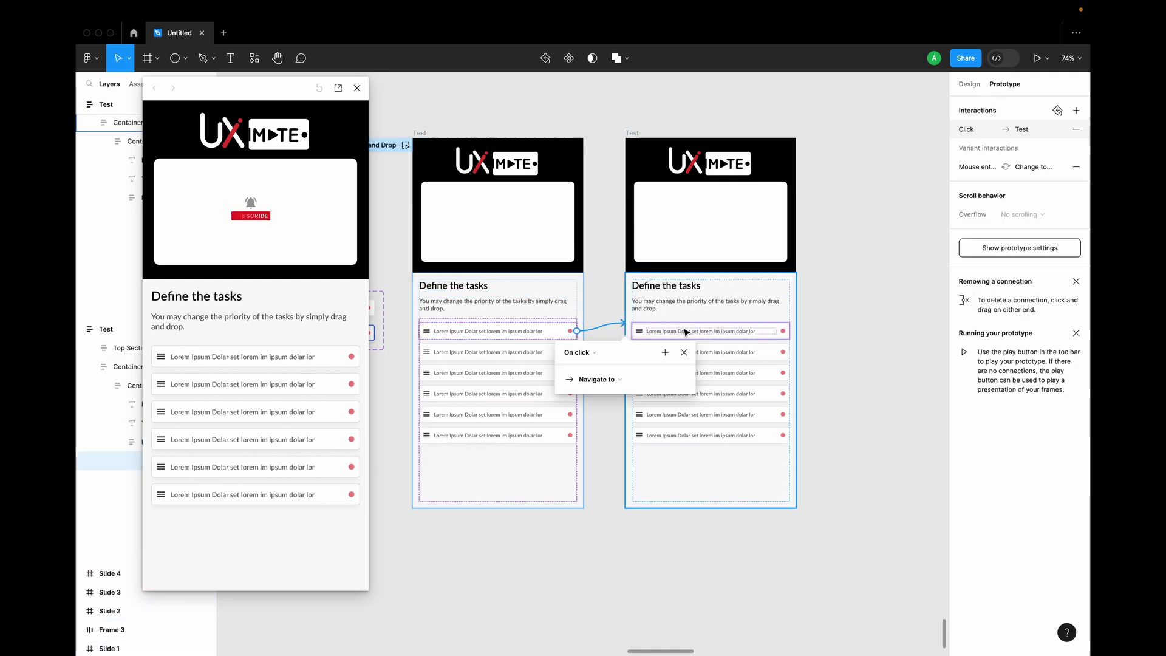
pyautogui.click(585, 354)
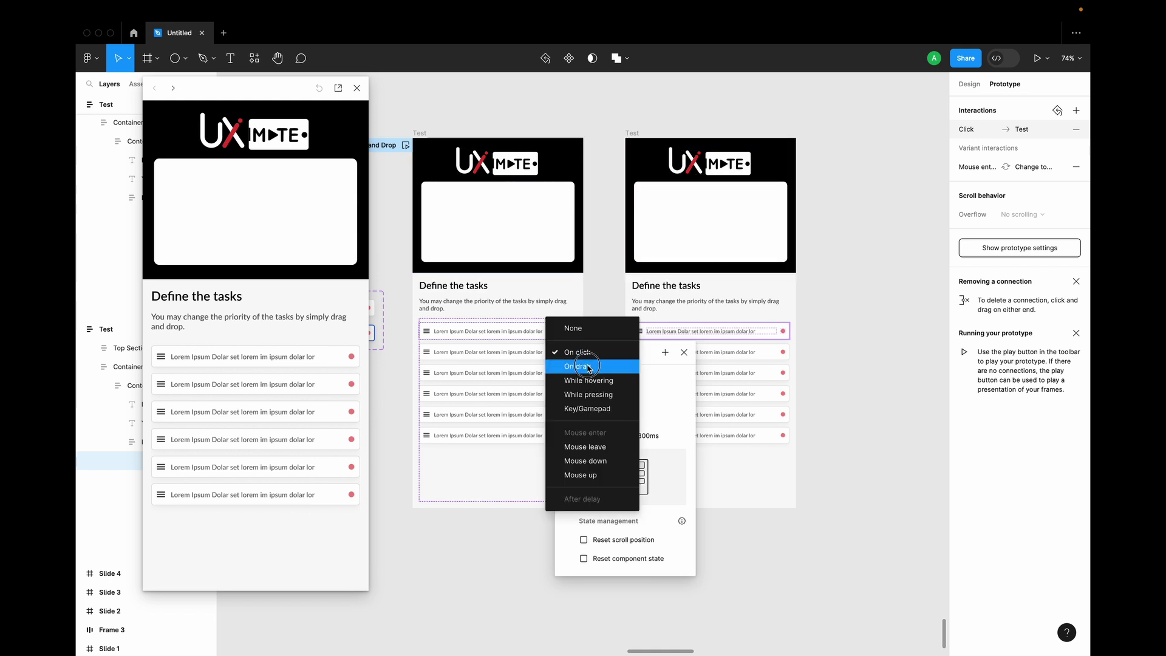
pyautogui.click(583, 367)
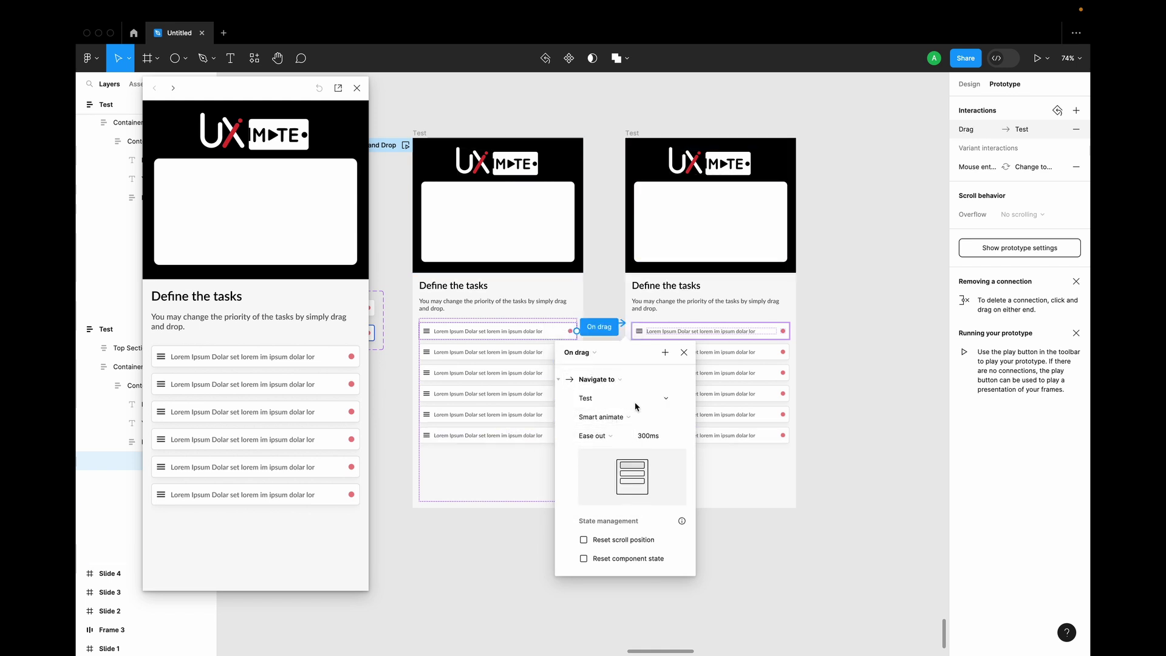
# Connect Row 1 in the middle Test frame to the distant one with an On drag Smart animate interaction, and move the distant frame closer.
pyautogui.click(721, 336)
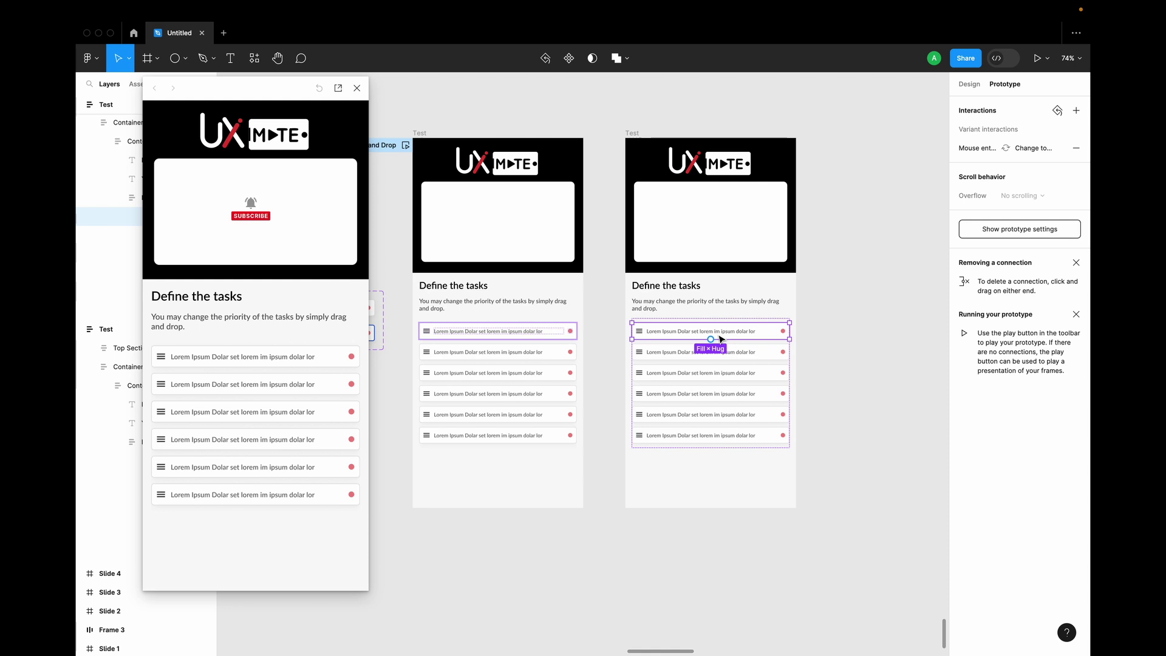
pyautogui.press('Tab')
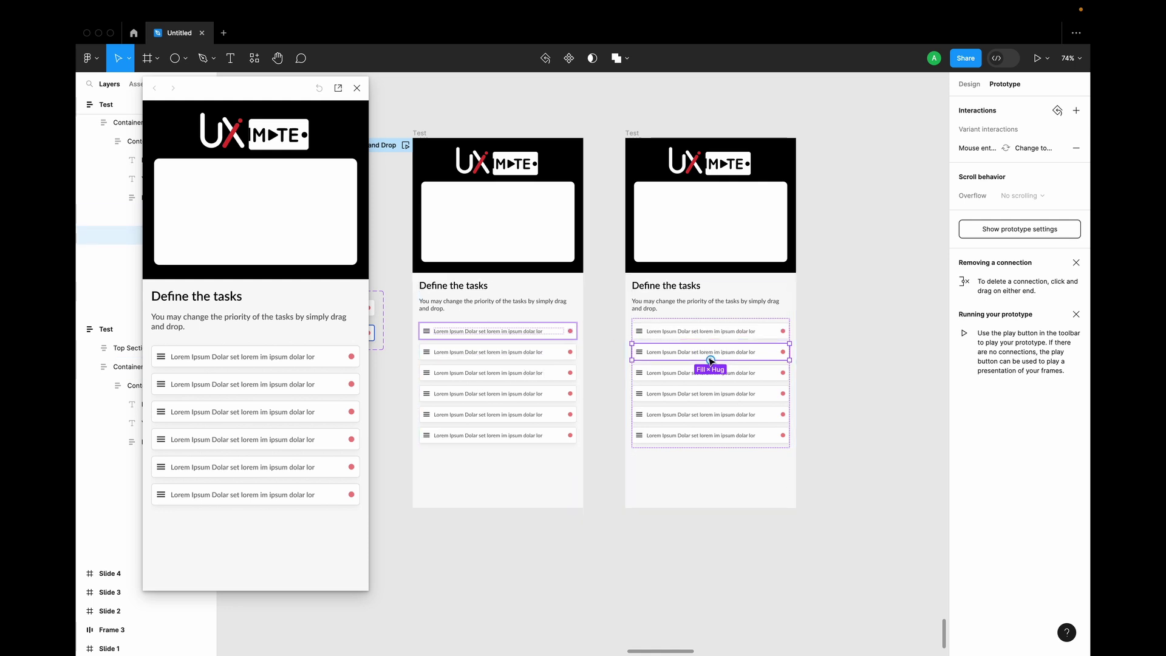
pyautogui.scroll(-2, 711, 361)
pyautogui.hscroll(-1, 715, 368)
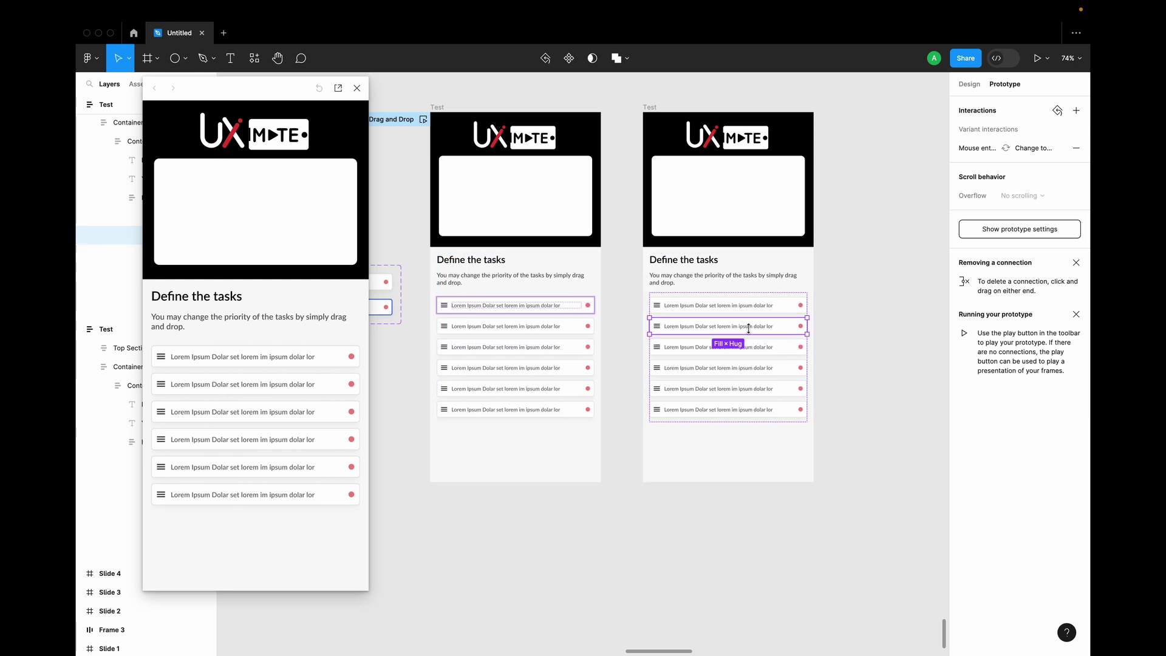
pyautogui.hscroll(6, 698, 367)
pyautogui.scroll(2, 699, 366)
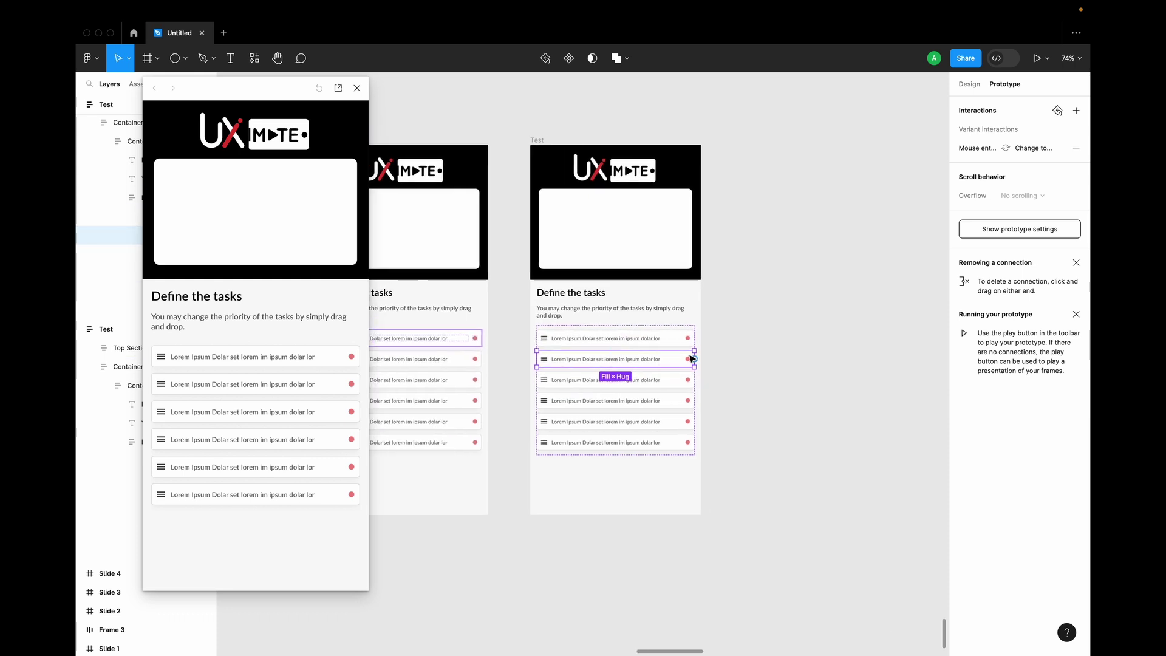
pyautogui.moveTo(693, 363); pyautogui.dragTo(1005, 374)
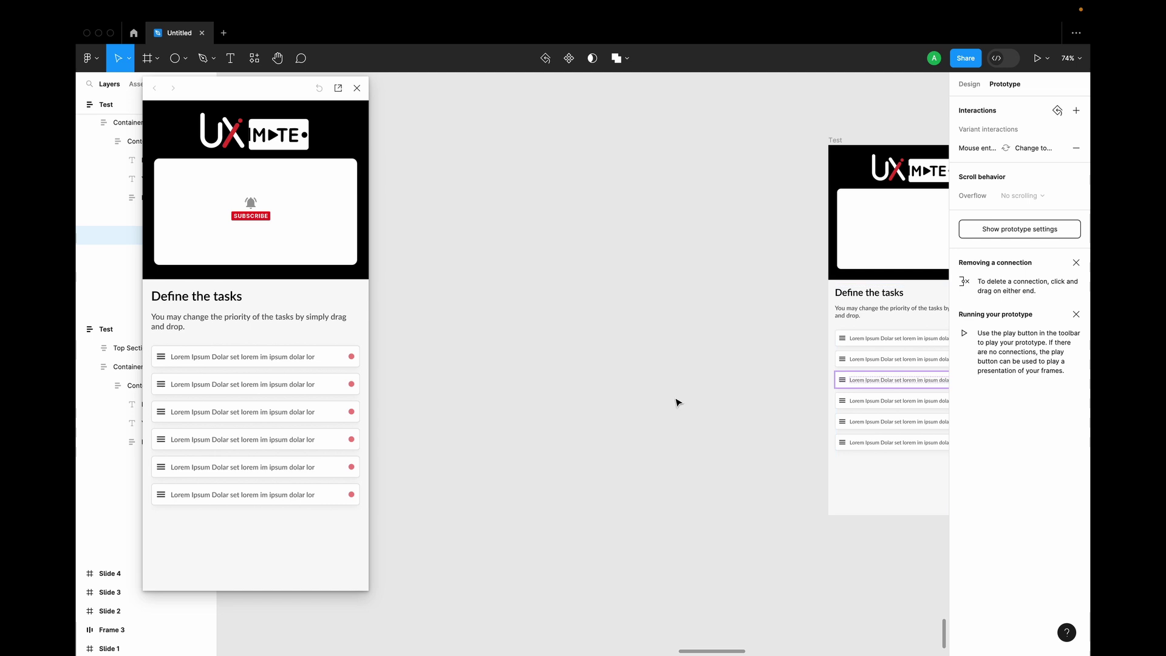
pyautogui.hotkey('shift', '1')
pyautogui.moveTo(577, 356); pyautogui.dragTo(825, 363)
pyautogui.click(768, 379)
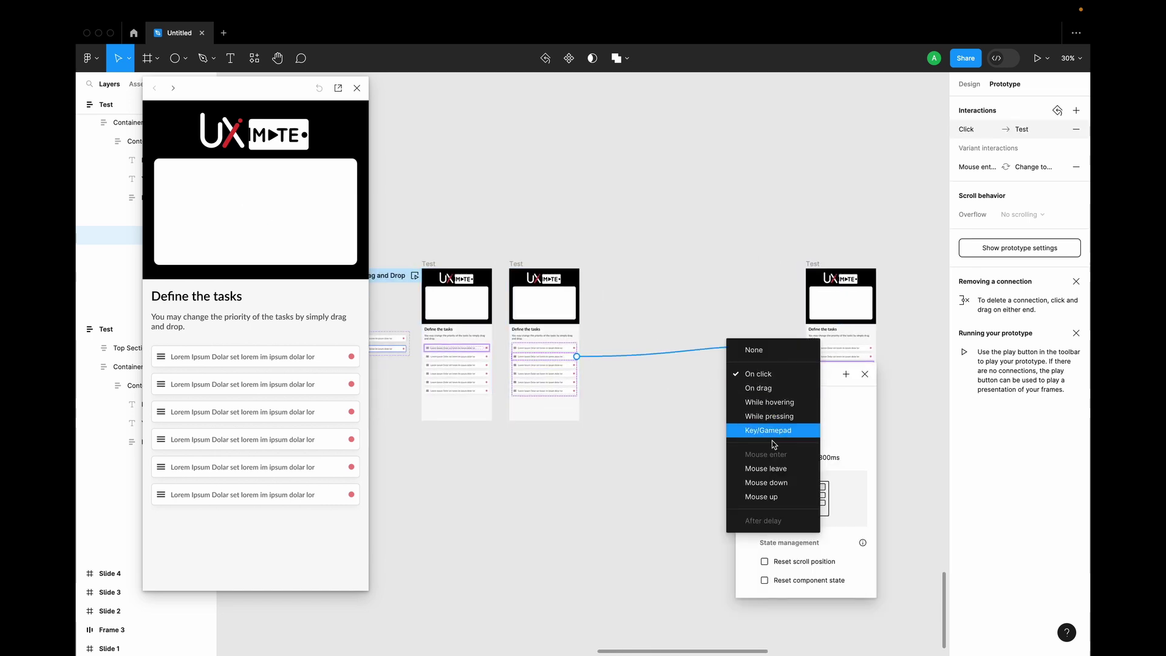
pyautogui.click(759, 388)
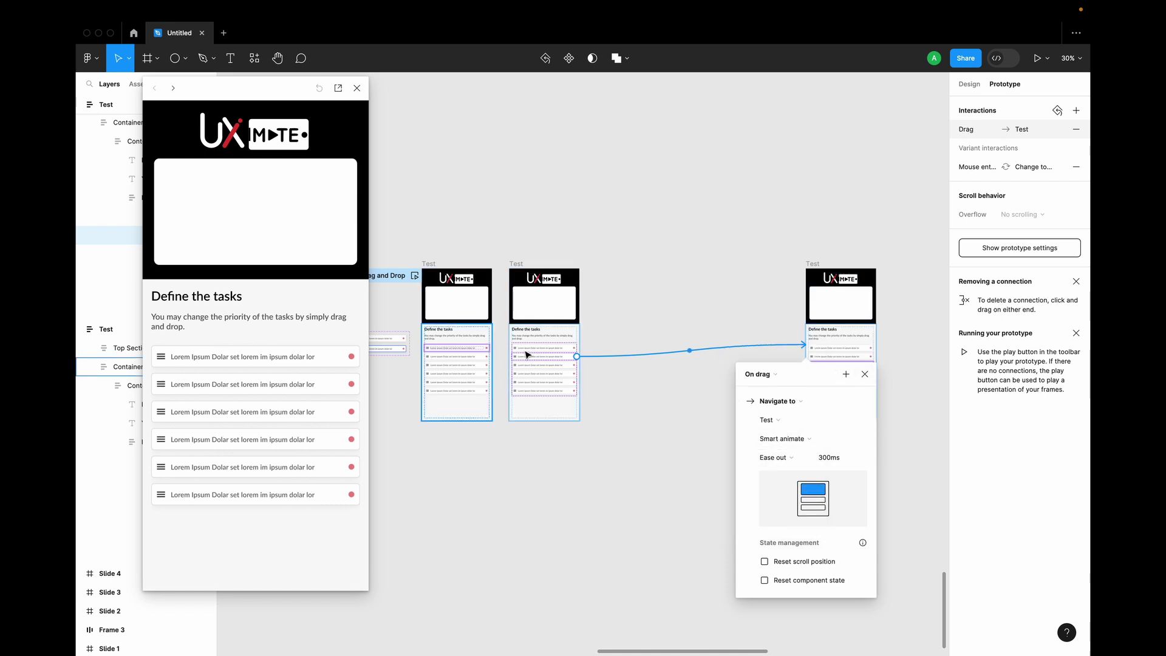
pyautogui.click(644, 460)
pyautogui.moveTo(813, 273); pyautogui.dragTo(627, 272)
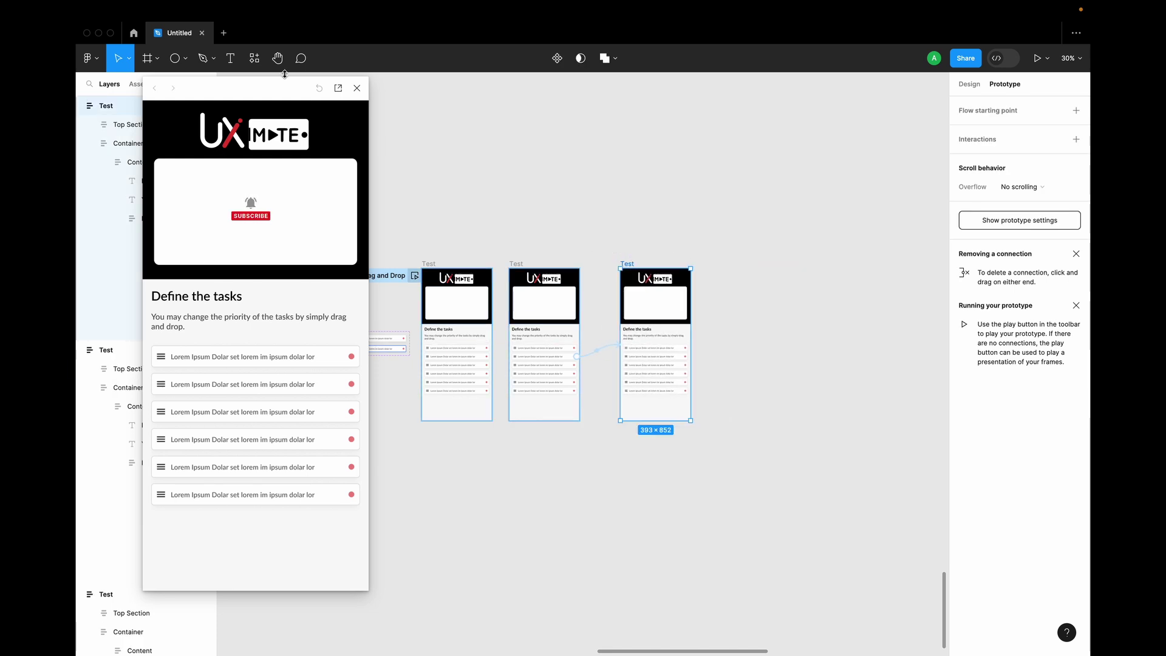
# Relaunch the Drag and Drop flow preview from the original Test frame and test dragging the first task row down to third position.
pyautogui.click(284, 94)
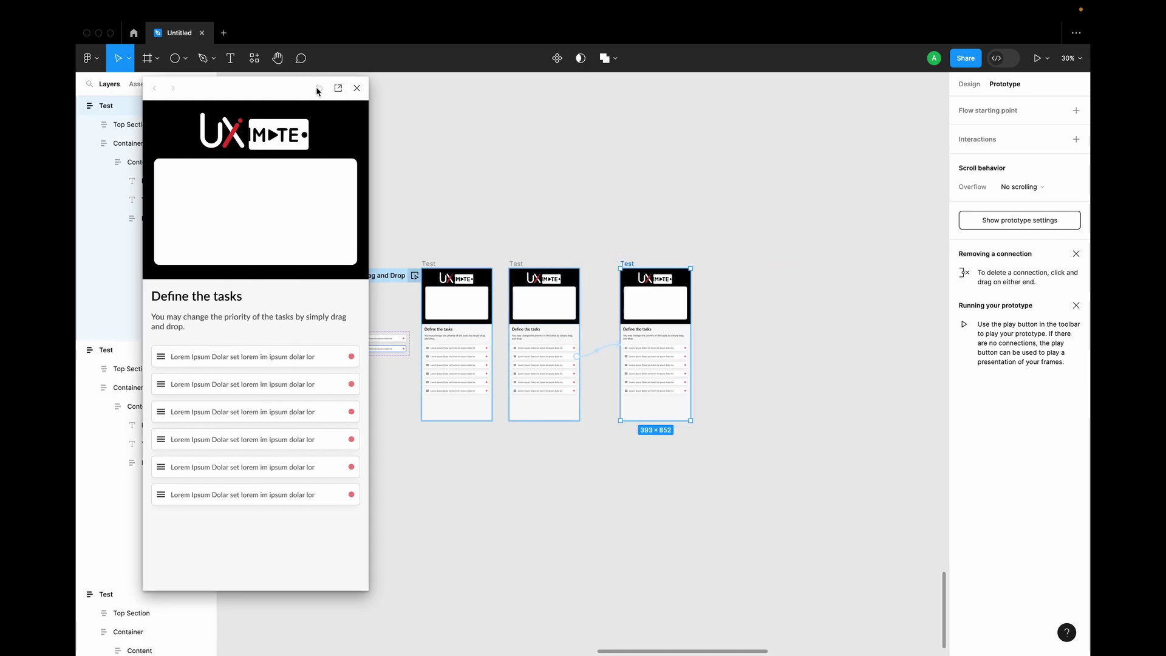
pyautogui.click(164, 367)
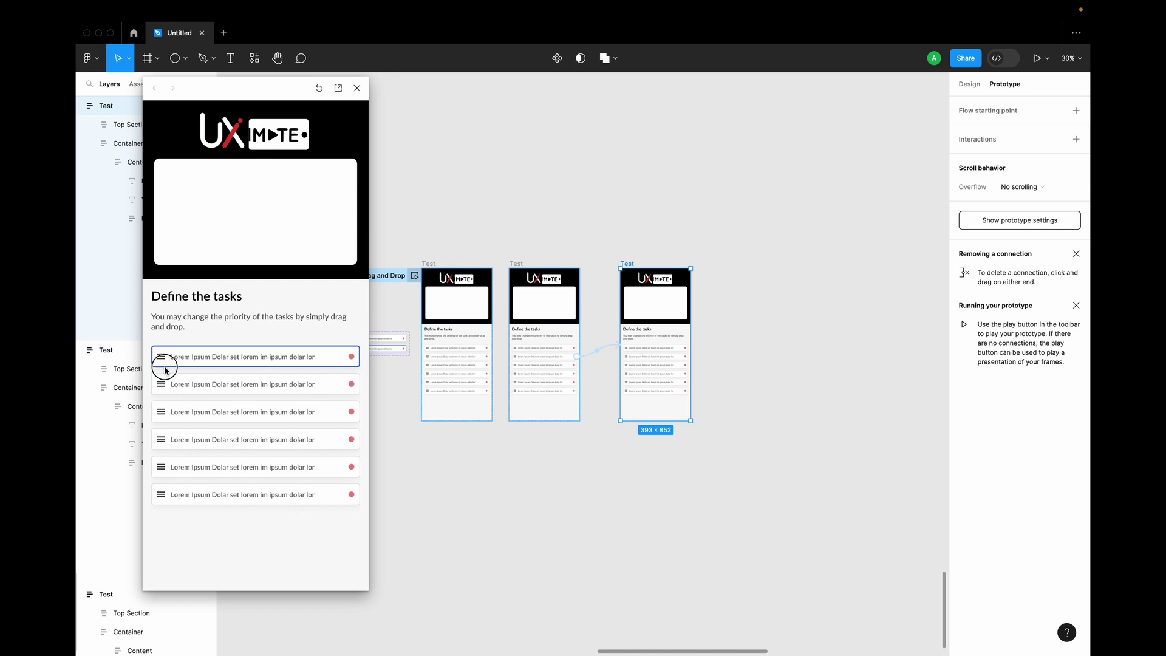
pyautogui.moveTo(163, 390); pyautogui.dragTo(163, 358)
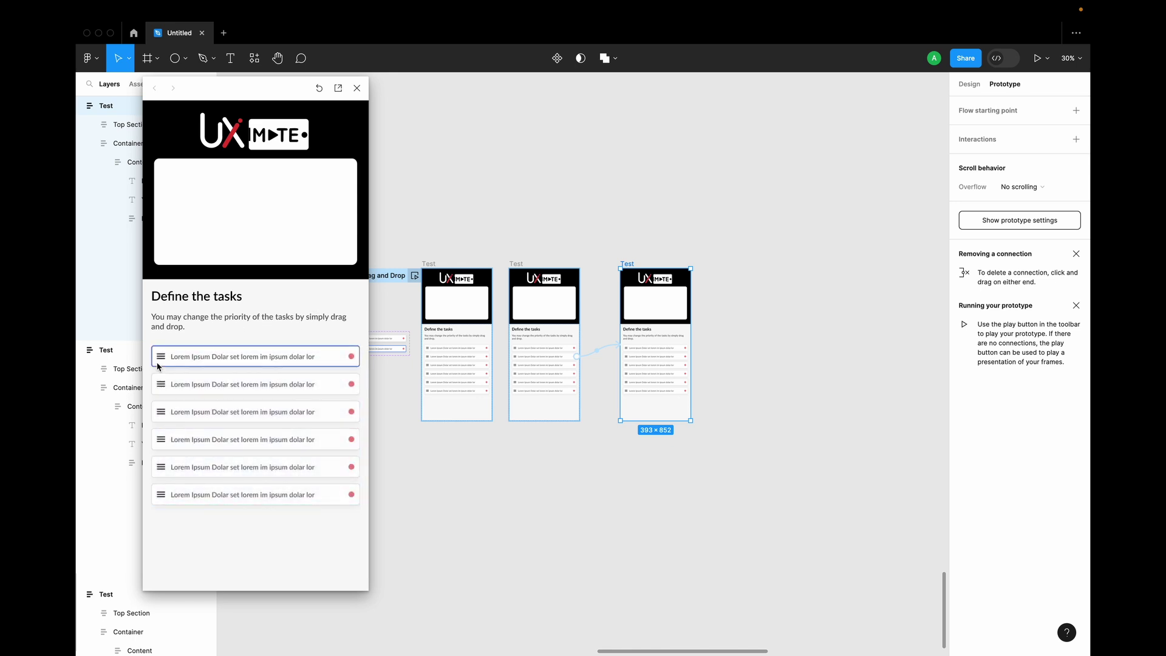
pyautogui.click(159, 381)
pyautogui.click(357, 89)
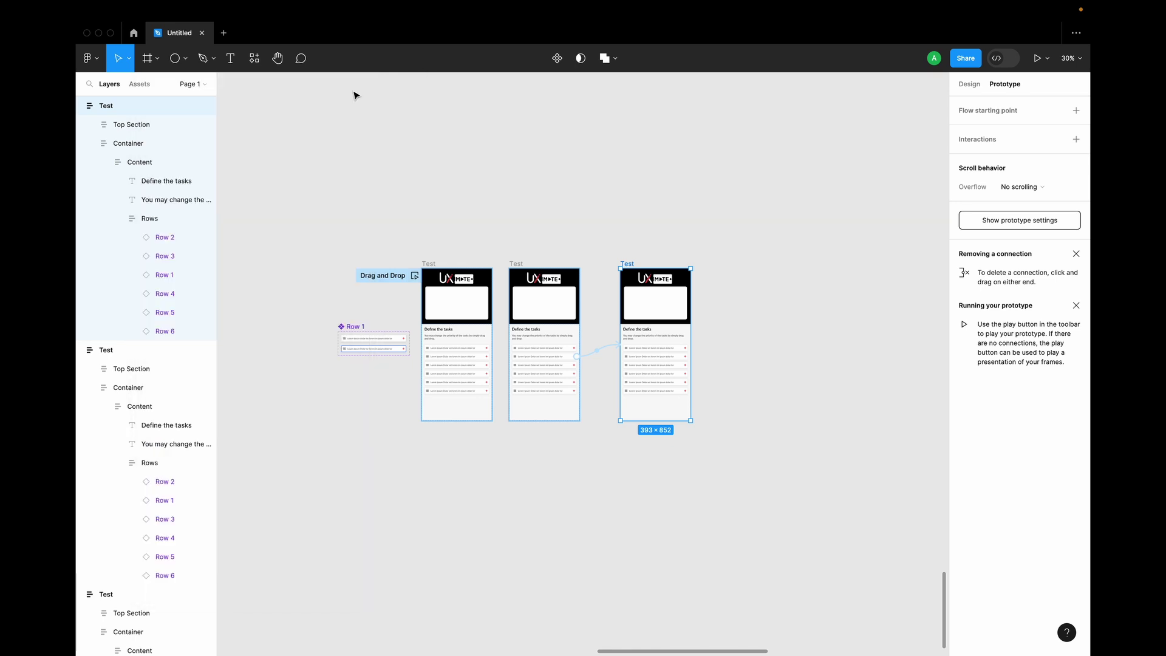
pyautogui.click(433, 264)
pyautogui.click(415, 276)
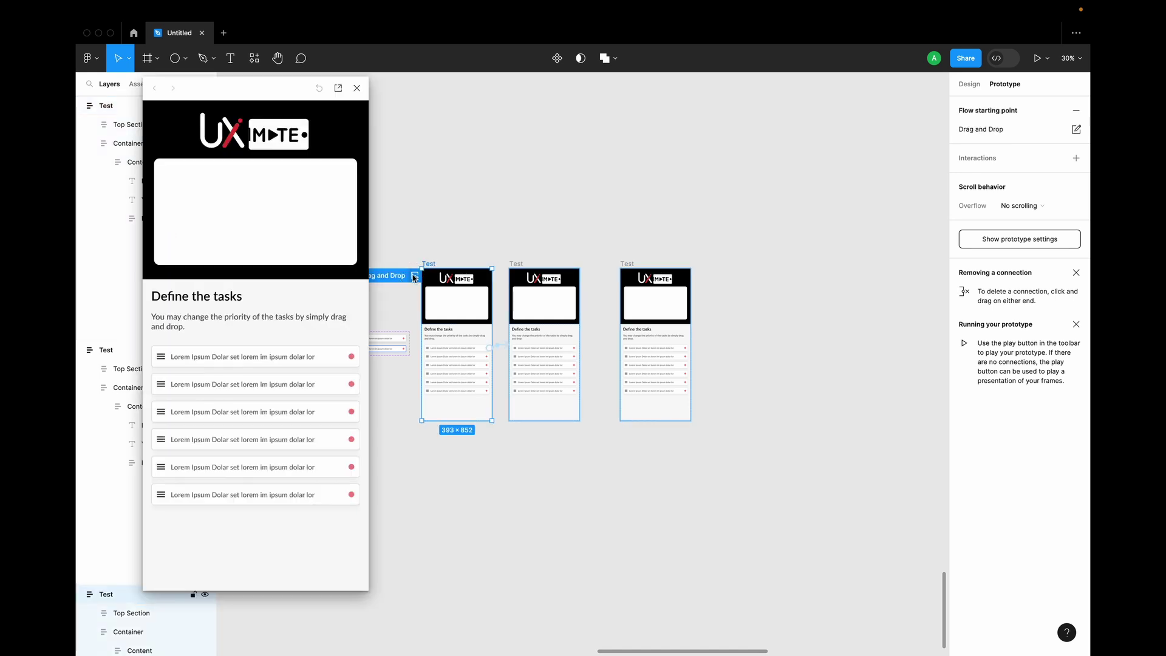
pyautogui.moveTo(161, 359); pyautogui.dragTo(163, 424)
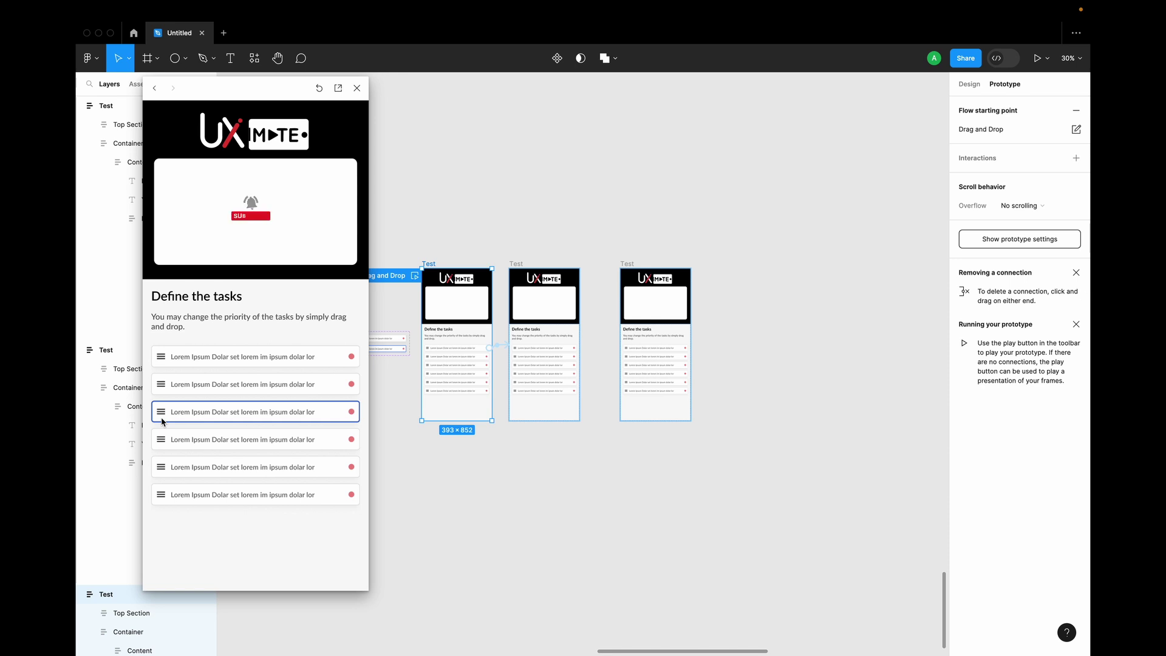
# Connect Row 1 in the third Test frame back to the middle Test frame with an On drag, Navigate to interaction using Smart animate.
pyautogui.scroll(5, 632, 385)
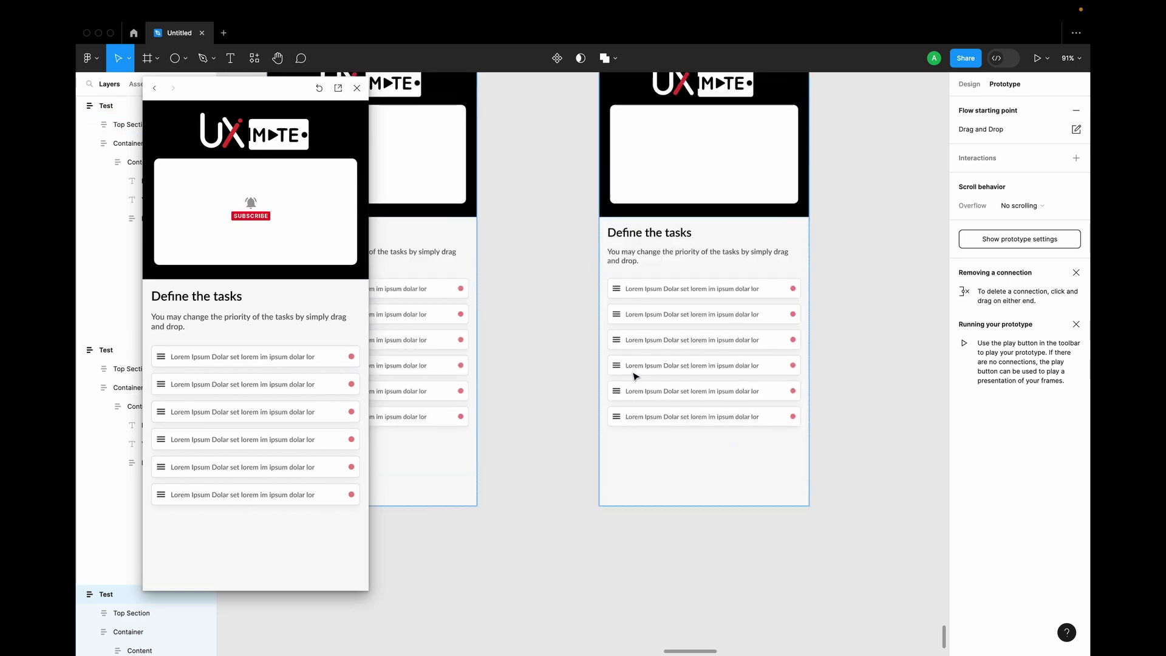
pyautogui.click(622, 339)
pyautogui.click(623, 340)
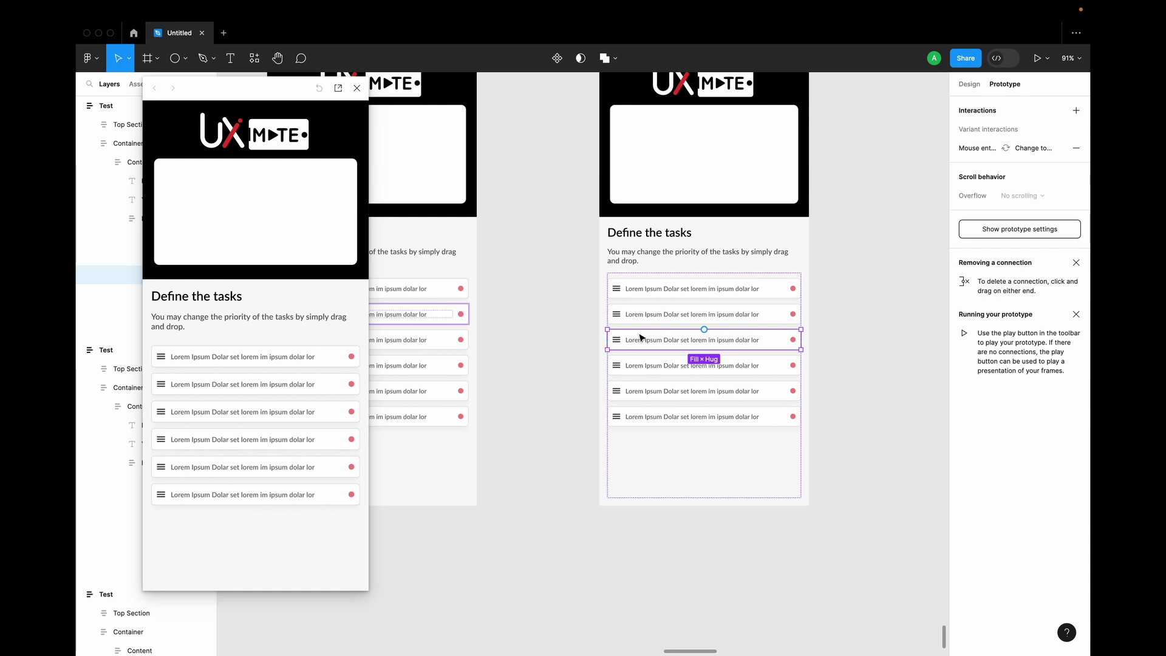
pyautogui.moveTo(607, 340); pyautogui.dragTo(469, 328)
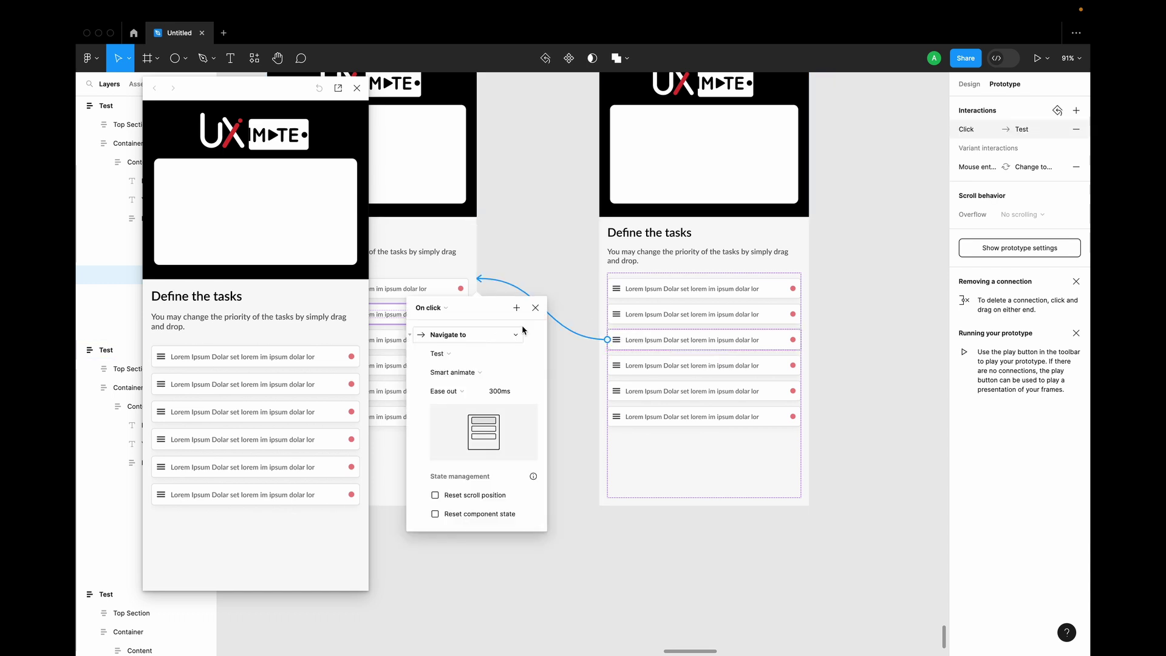
pyautogui.click(445, 309)
pyautogui.click(448, 320)
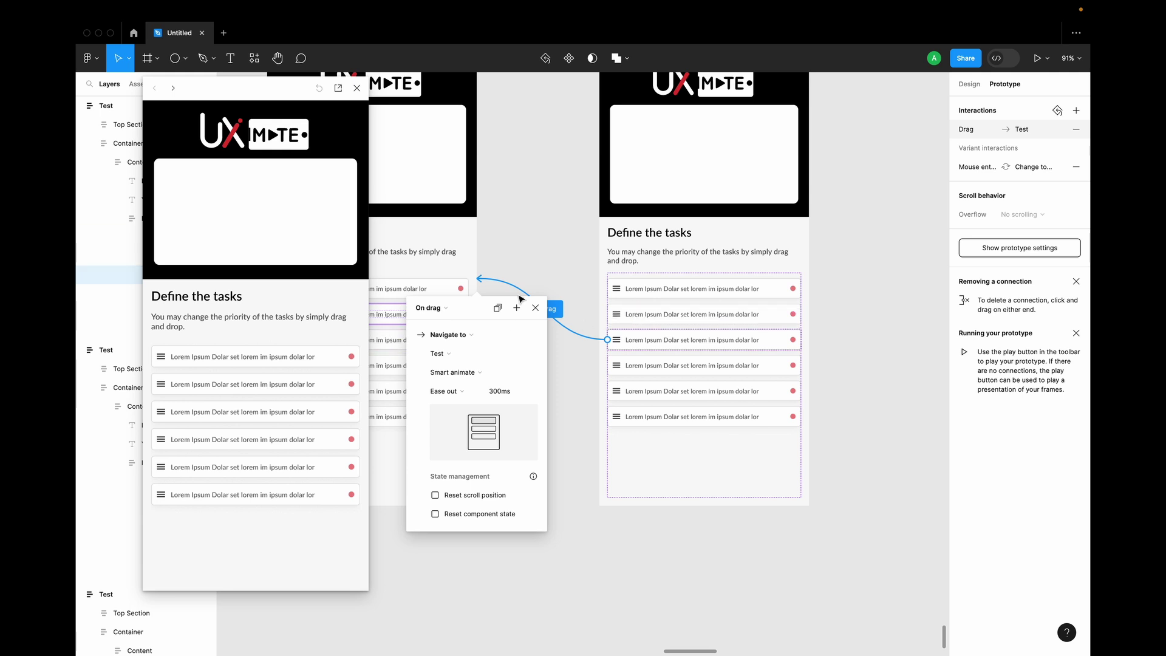
# Connect Row 1 in the middle Test frame back to the original Test frame with a Navigate to interaction using Smart animate.
pyautogui.hscroll(-9, 486, 431)
pyautogui.scroll(2, 486, 431)
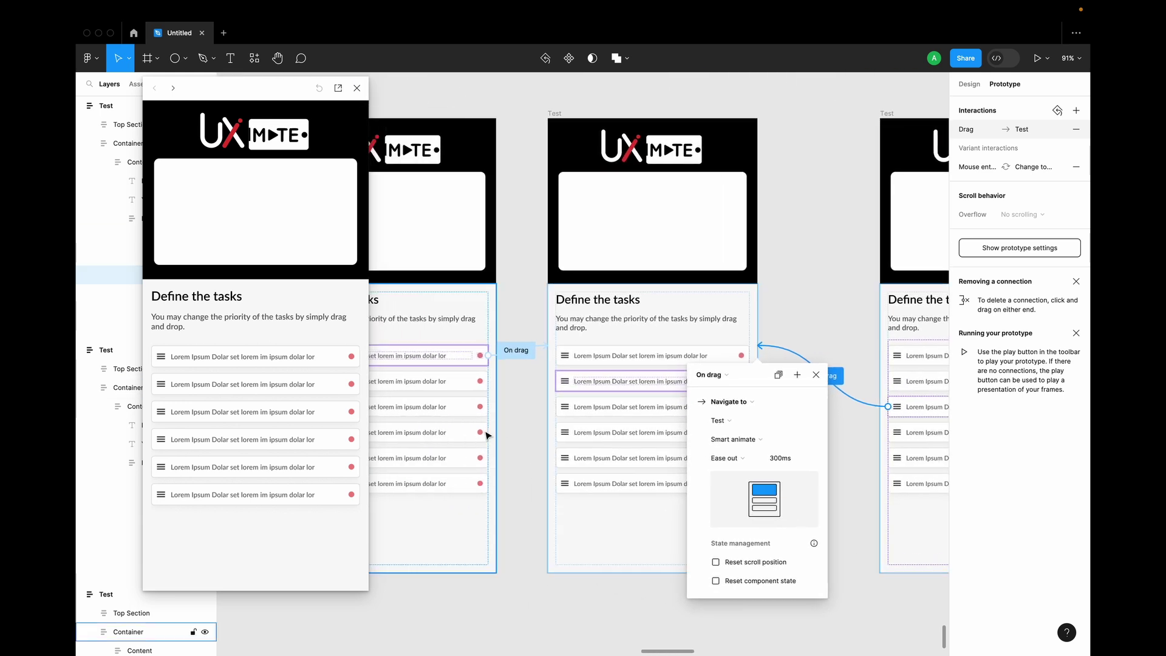
pyautogui.click(568, 383)
pyautogui.click(568, 382)
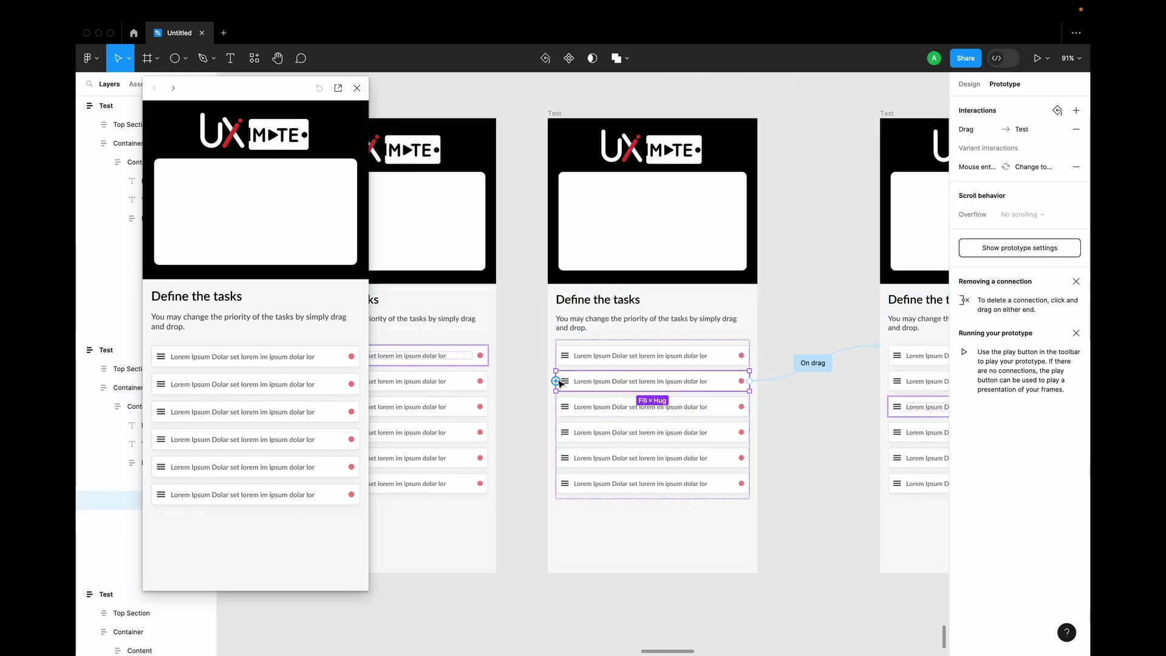
pyautogui.moveTo(556, 381); pyautogui.dragTo(471, 380)
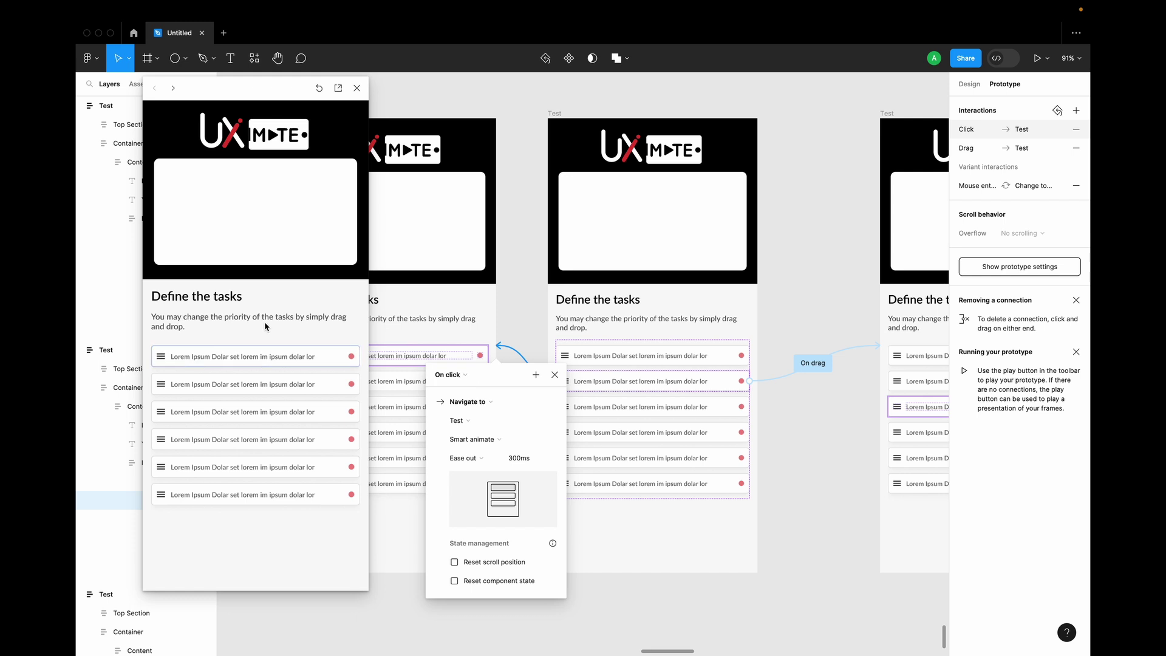
# Reopen the preview from the original Test frame and test dragging the first task row down and back up.
pyautogui.click(319, 312)
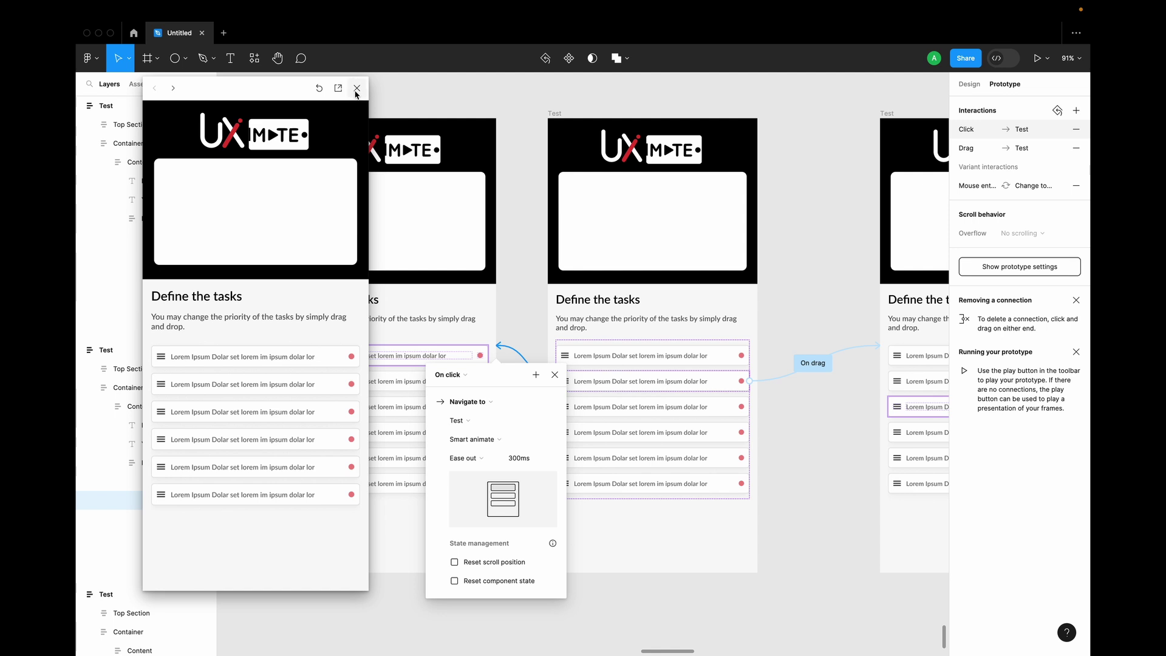
pyautogui.click(356, 90)
pyautogui.click(280, 125)
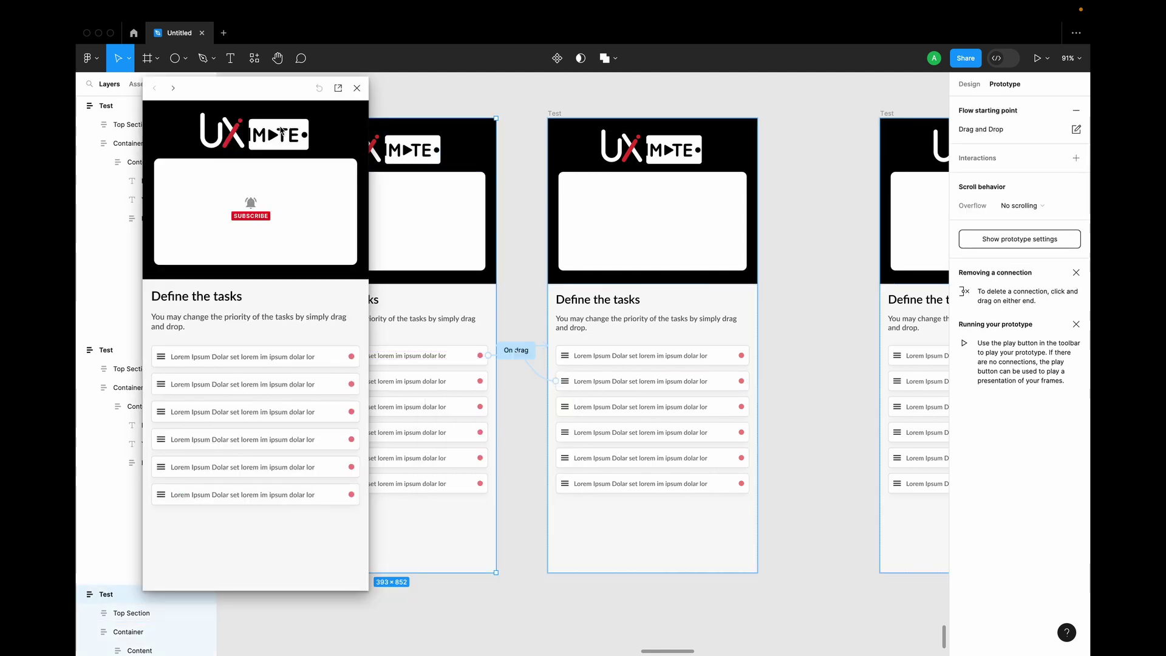
pyautogui.click(318, 90)
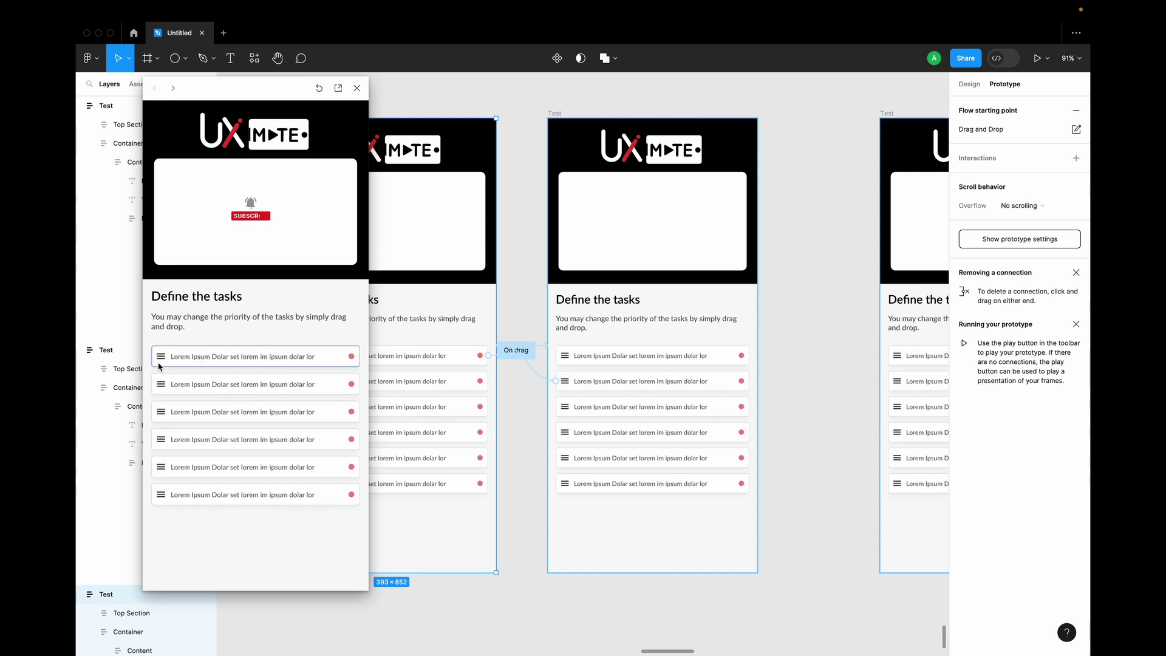
pyautogui.moveTo(161, 361); pyautogui.dragTo(162, 389)
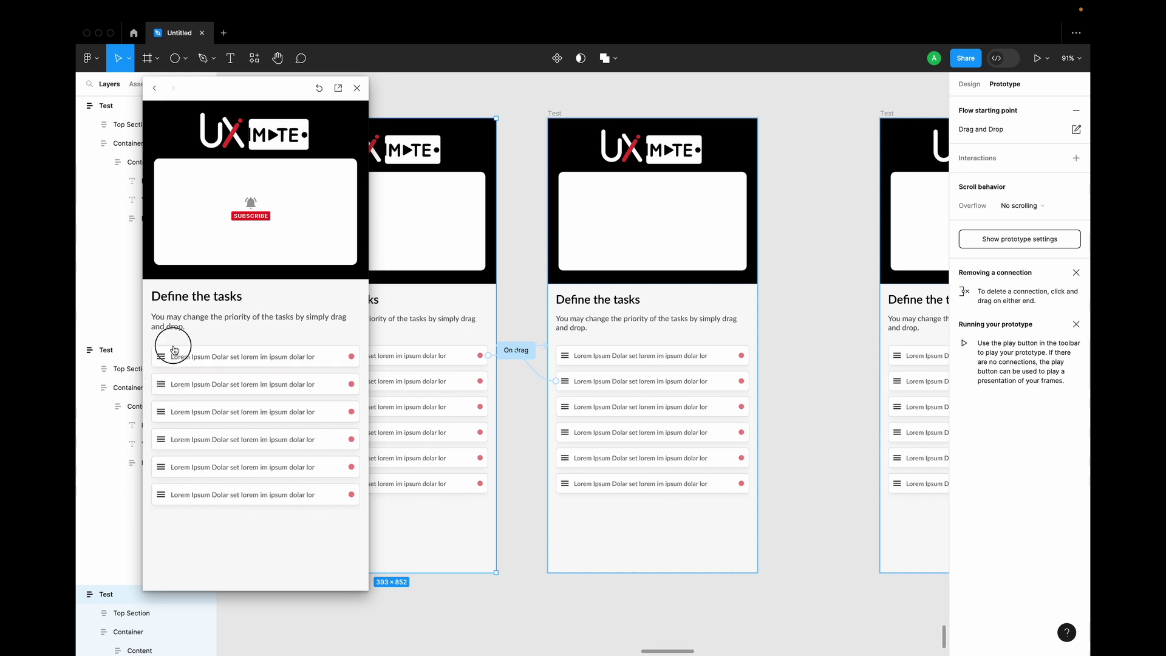
# Set the trigger of the return connection from the middle to the original Test frame to On drag, and relaunch the flow preview.
pyautogui.click(539, 375)
pyautogui.click(490, 408)
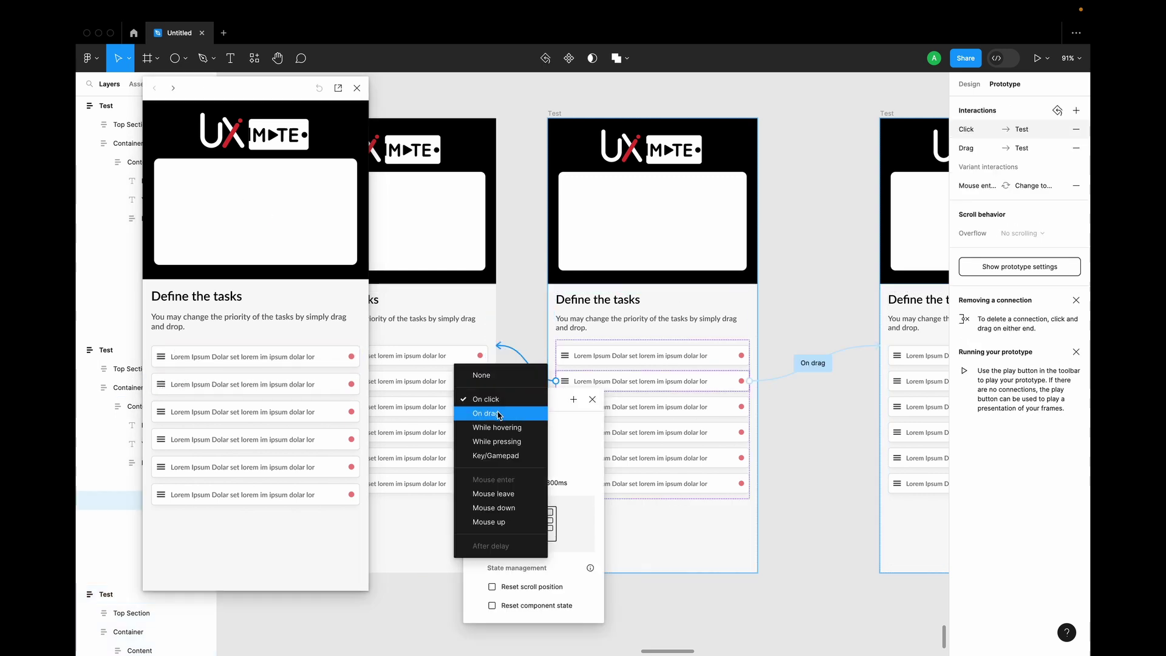
pyautogui.click(498, 414)
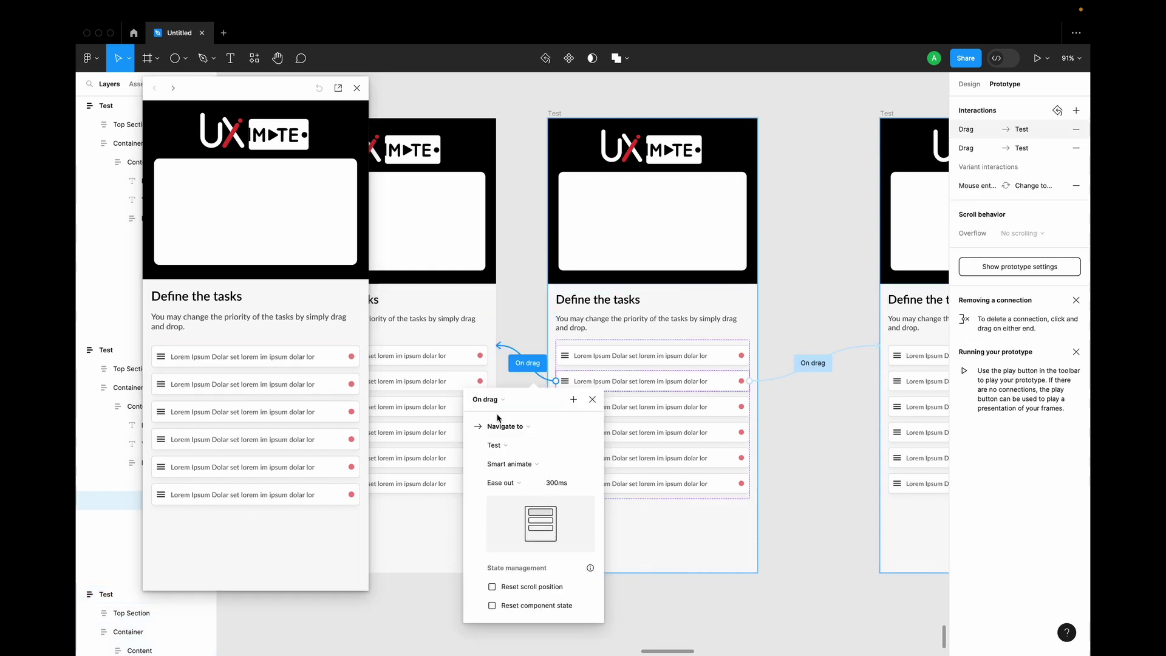
pyautogui.click(357, 88)
pyautogui.click(273, 122)
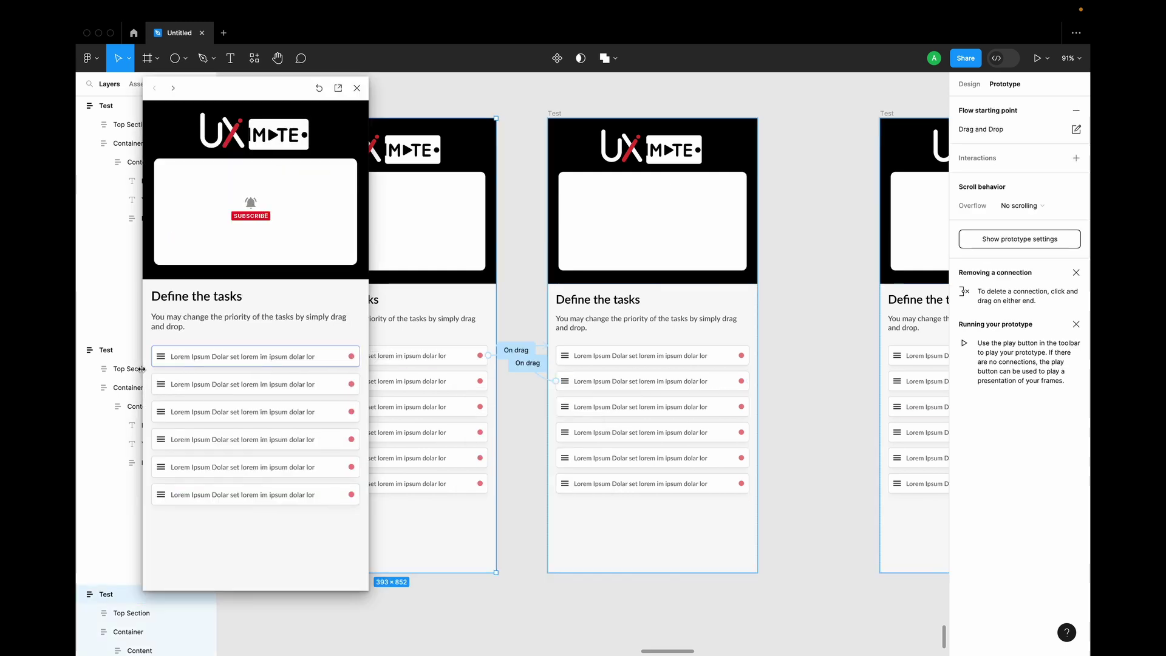
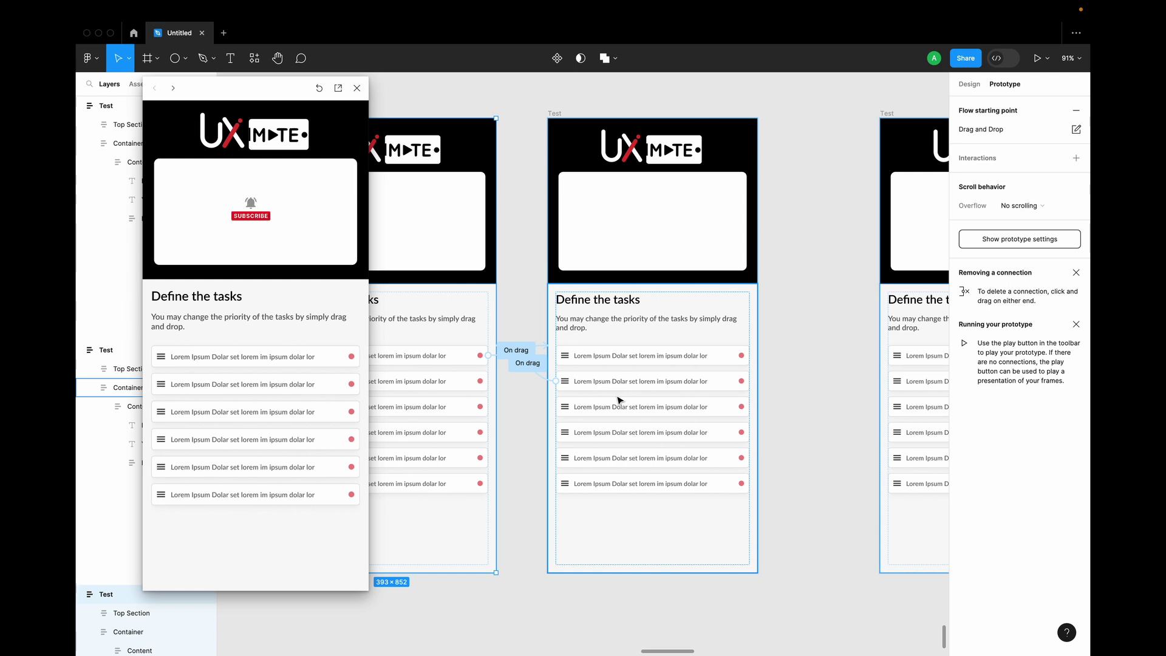
# Review the Row 1 component variants and the three Test frames with their drag connections on the canvas.
pyautogui.scroll(-3, 620, 405)
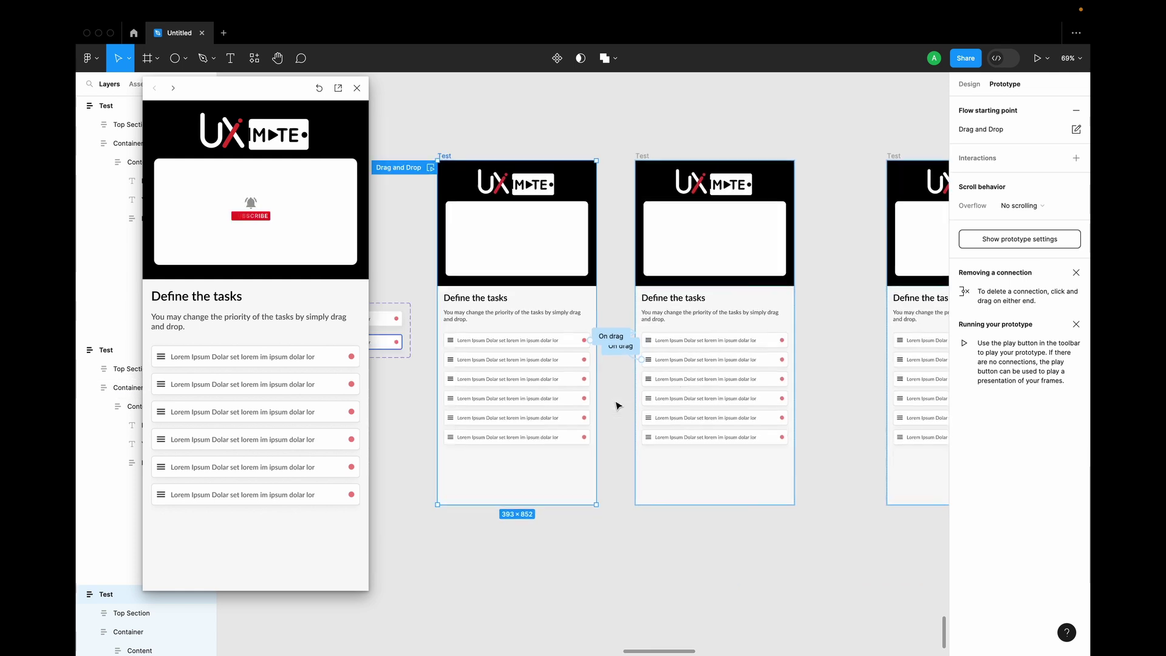
pyautogui.hscroll(-2, 617, 404)
pyautogui.hscroll(-2, 568, 383)
pyautogui.hscroll(-3, 570, 381)
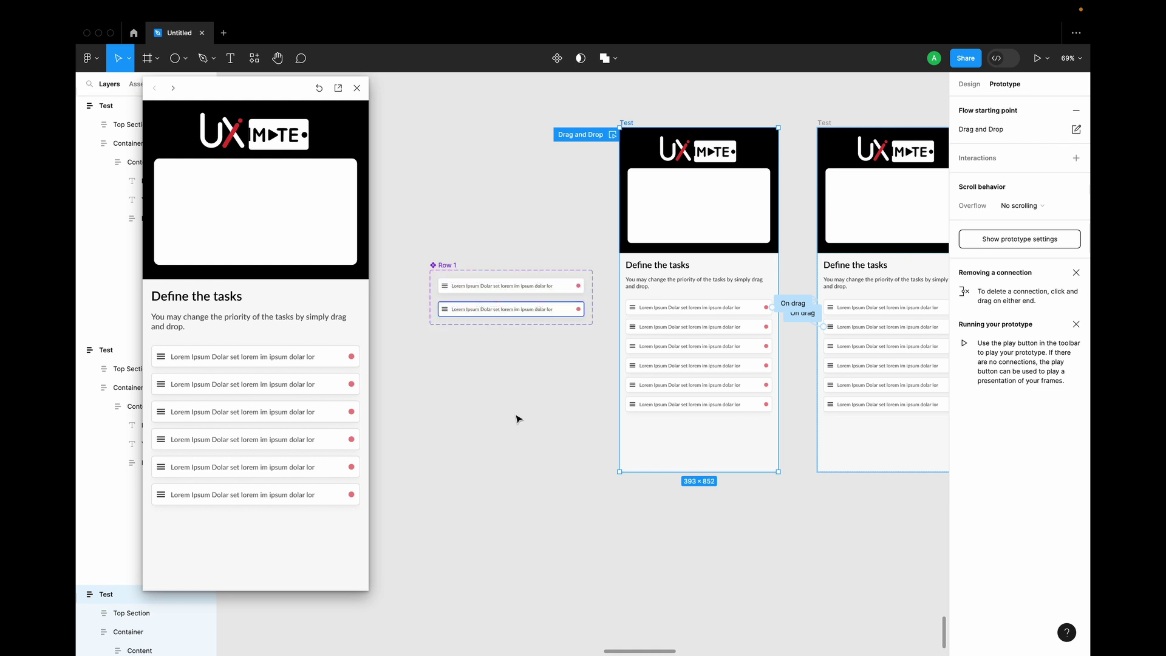
pyautogui.hscroll(2, 464, 413)
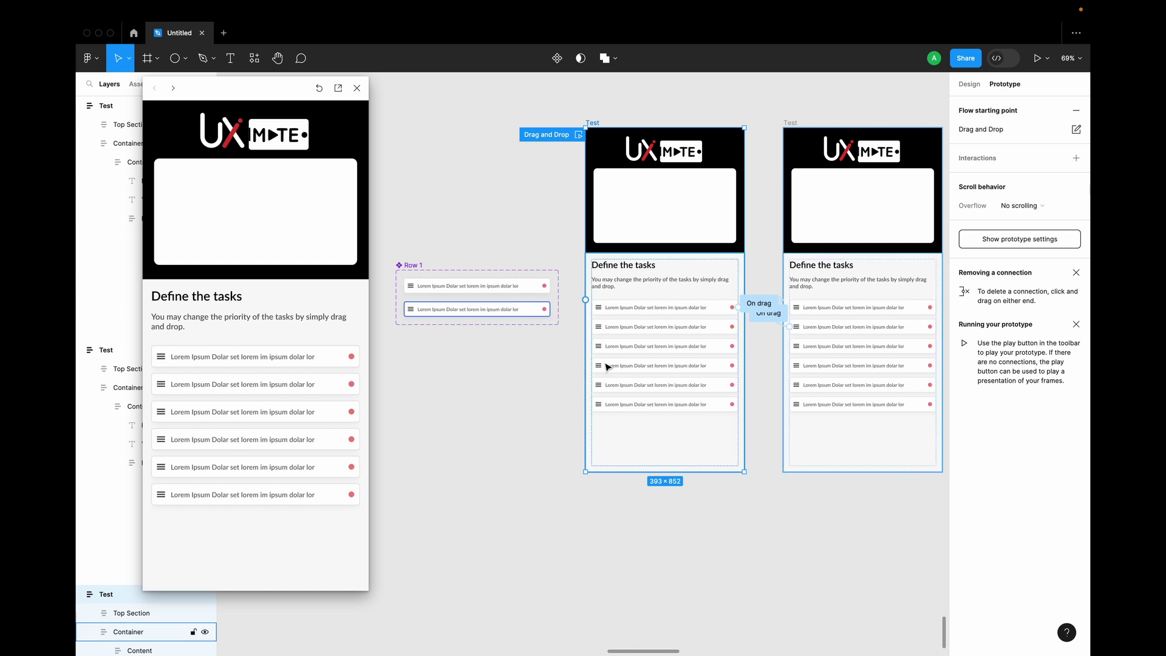
pyautogui.hscroll(4, 615, 360)
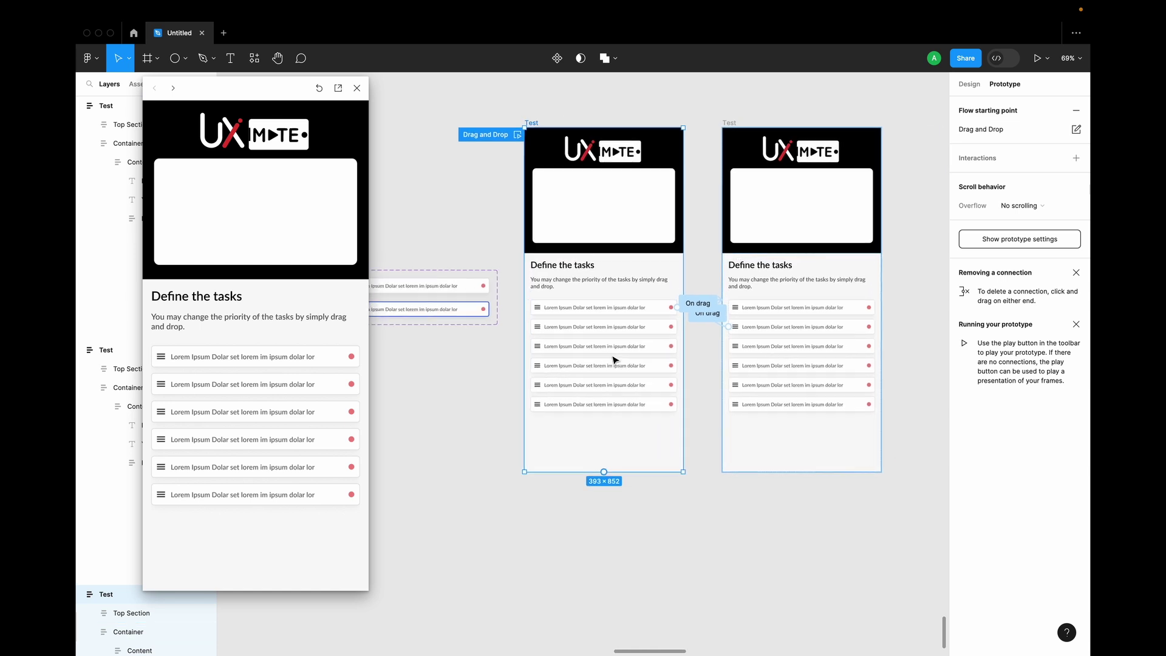
pyautogui.hotkey('ctrl', '-')
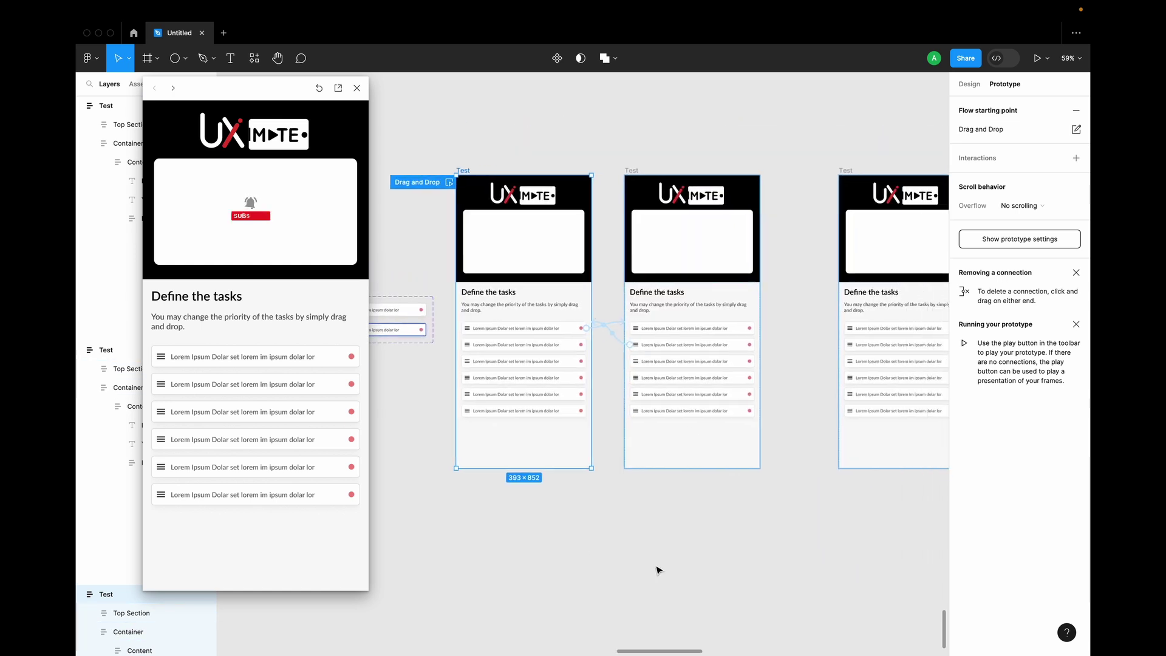
pyautogui.hscroll(1, 607, 556)
pyautogui.scroll(-2, 836, 387)
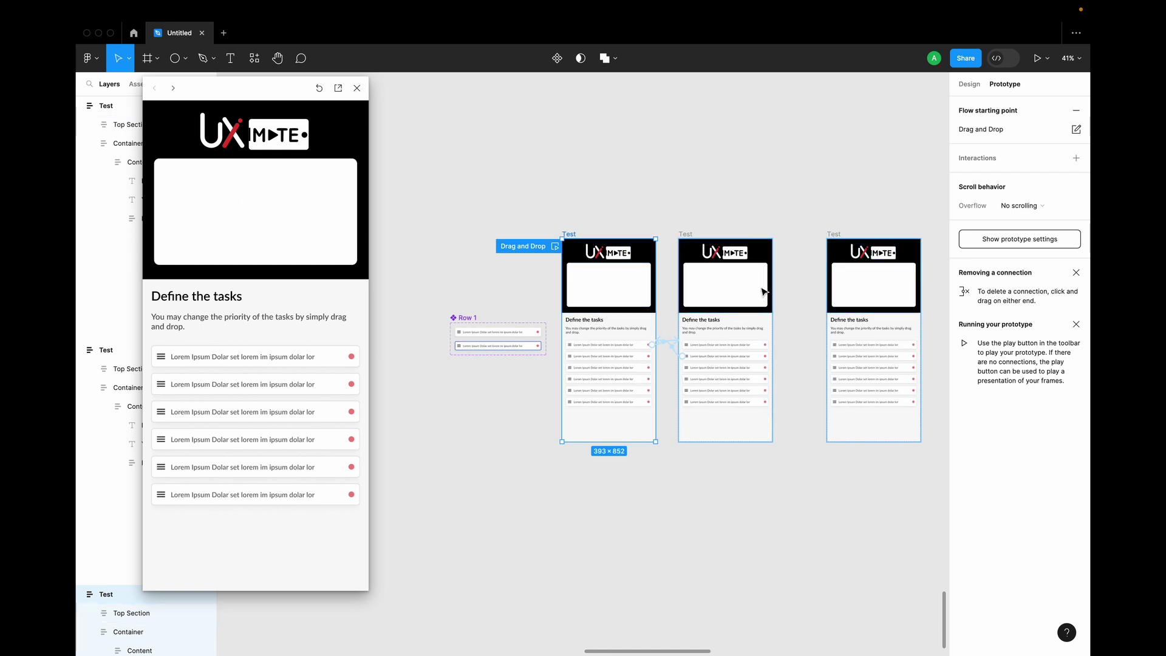
# Place two instances of the Default Row 1 variant, stacked one under the other, below the Row 1 component set.
pyautogui.scroll(-2, 667, 315)
pyautogui.hscroll(1, 666, 314)
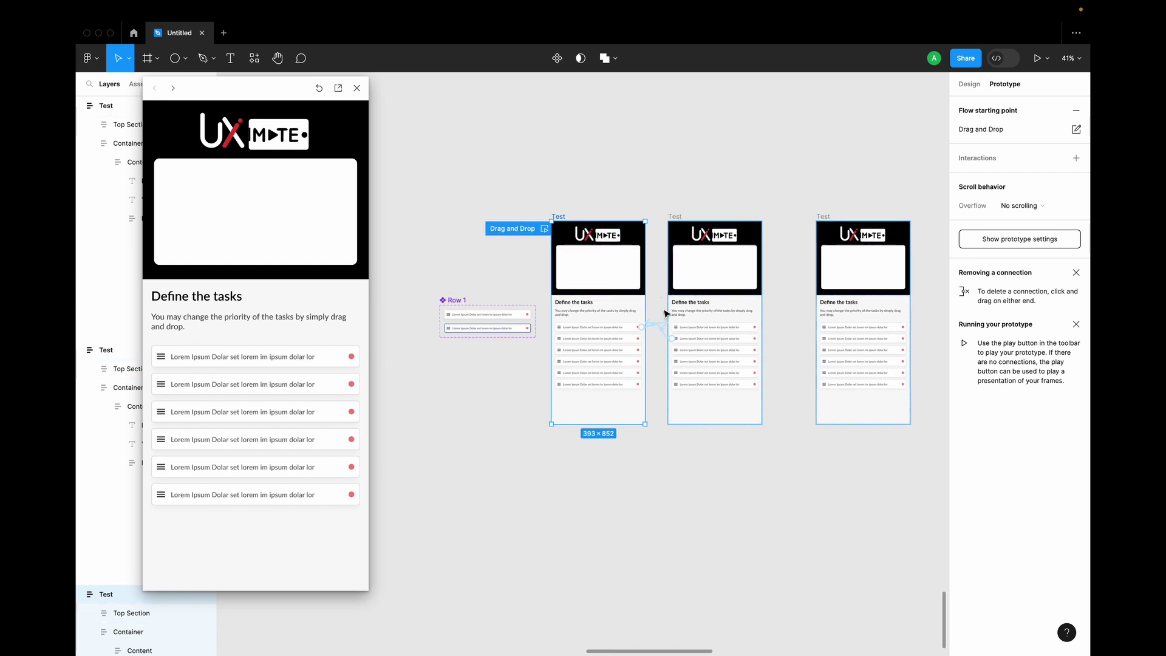
pyautogui.click(691, 155)
pyautogui.scroll(-2, 504, 354)
pyautogui.hscroll(-3, 504, 354)
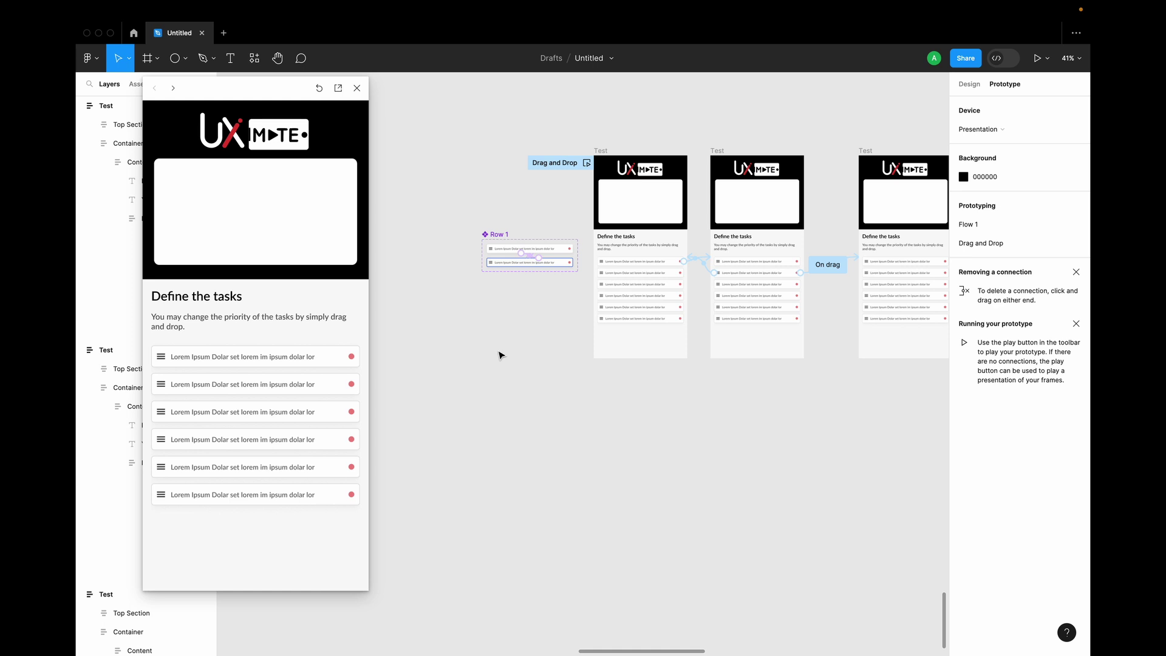
pyautogui.scroll(5, 581, 305)
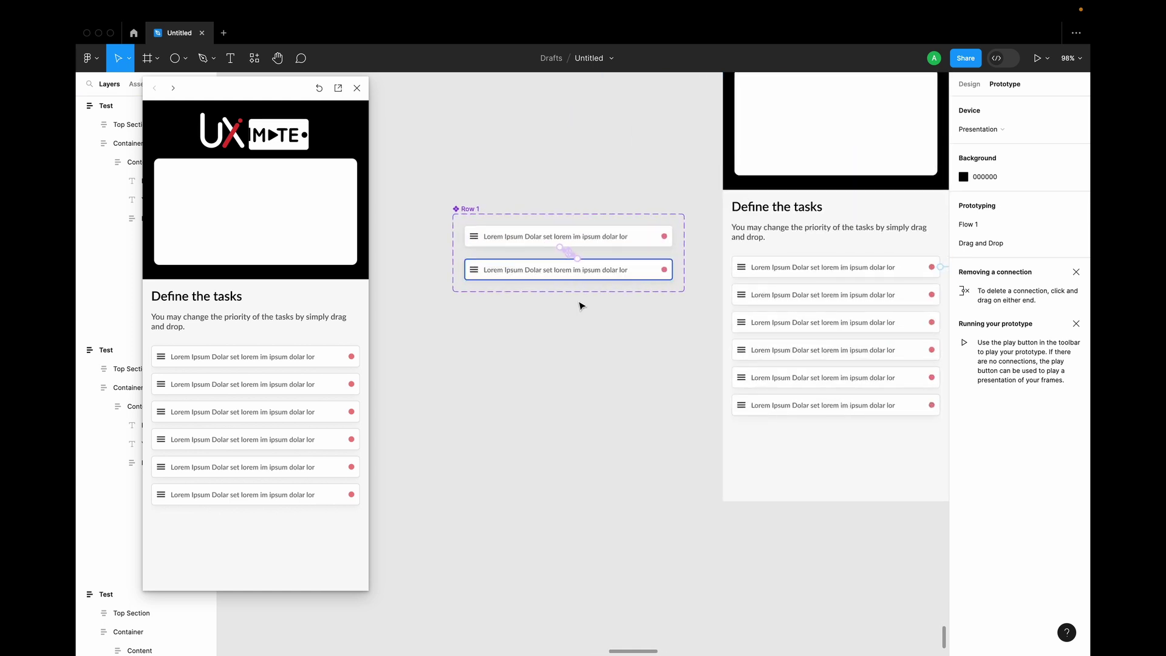
pyautogui.scroll(-3, 581, 304)
pyautogui.scroll(6, 580, 305)
pyautogui.click(571, 283)
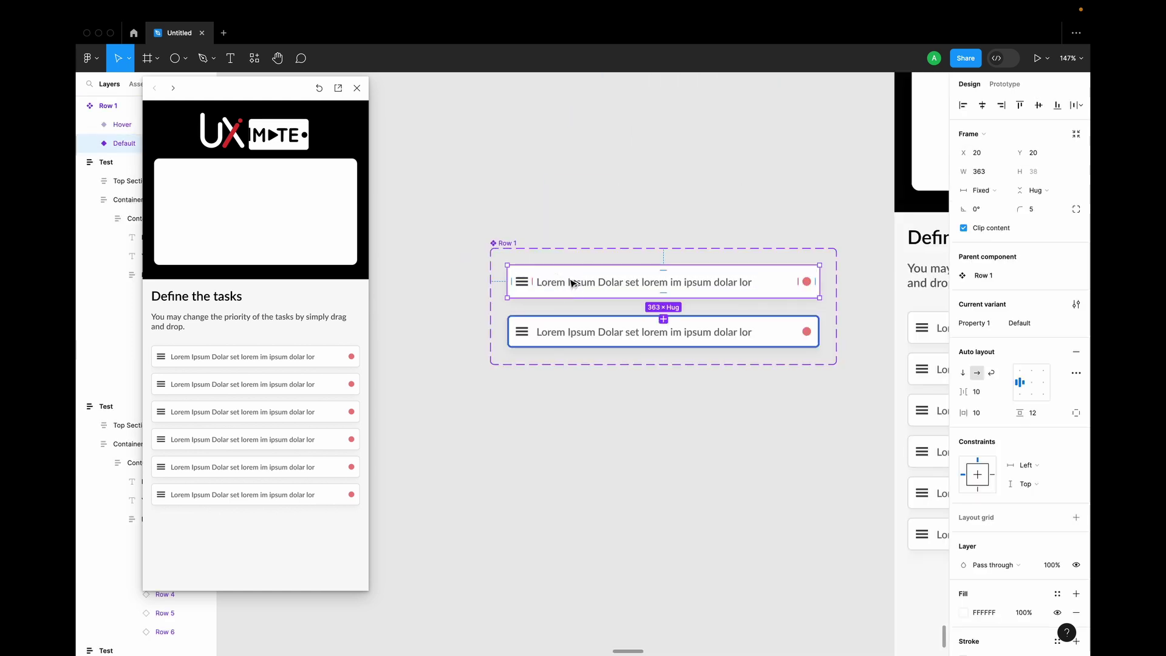
pyautogui.moveTo(563, 401); pyautogui.dragTo(565, 448)
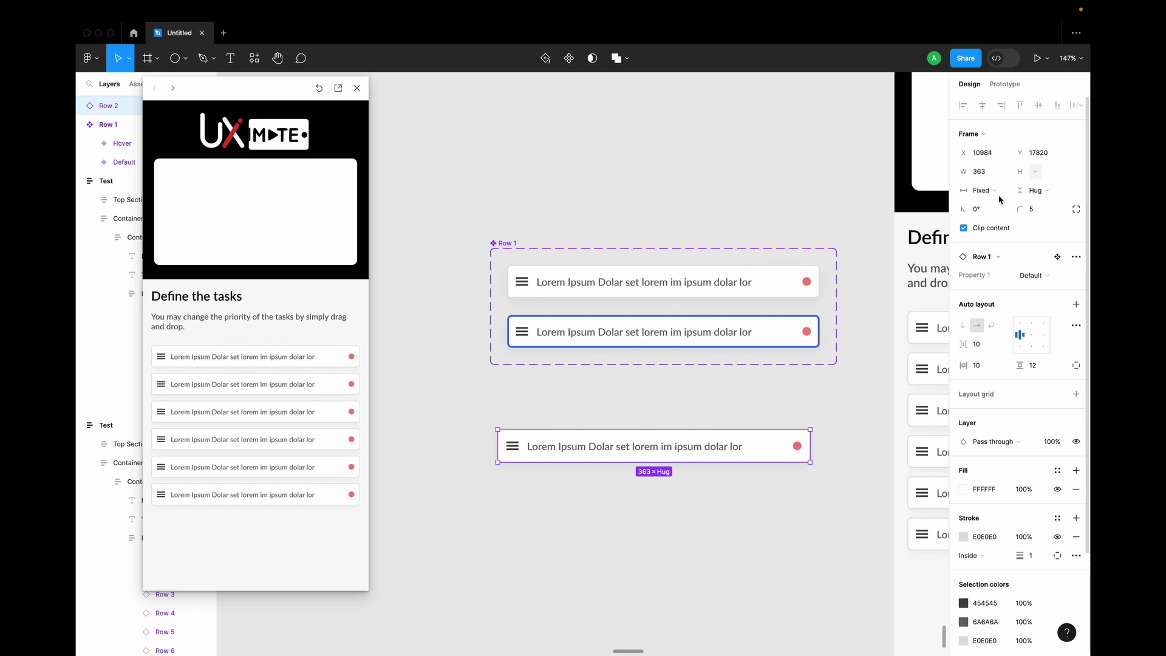
pyautogui.scroll(-3, 604, 479)
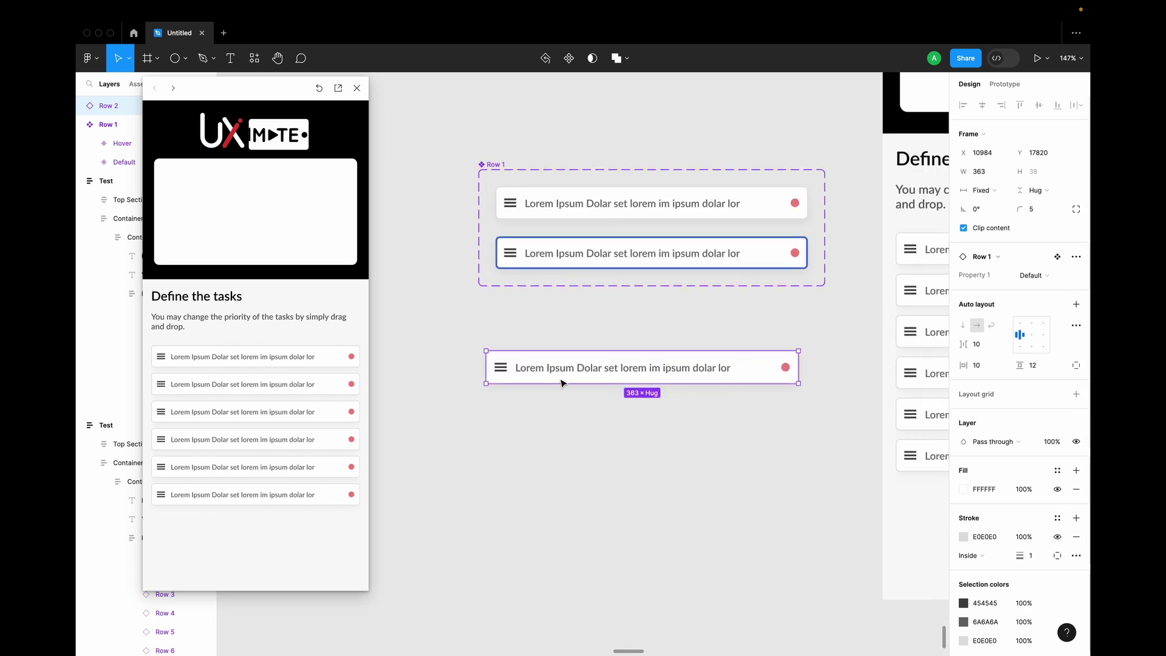
pyautogui.moveTo(562, 383); pyautogui.dragTo(568, 427)
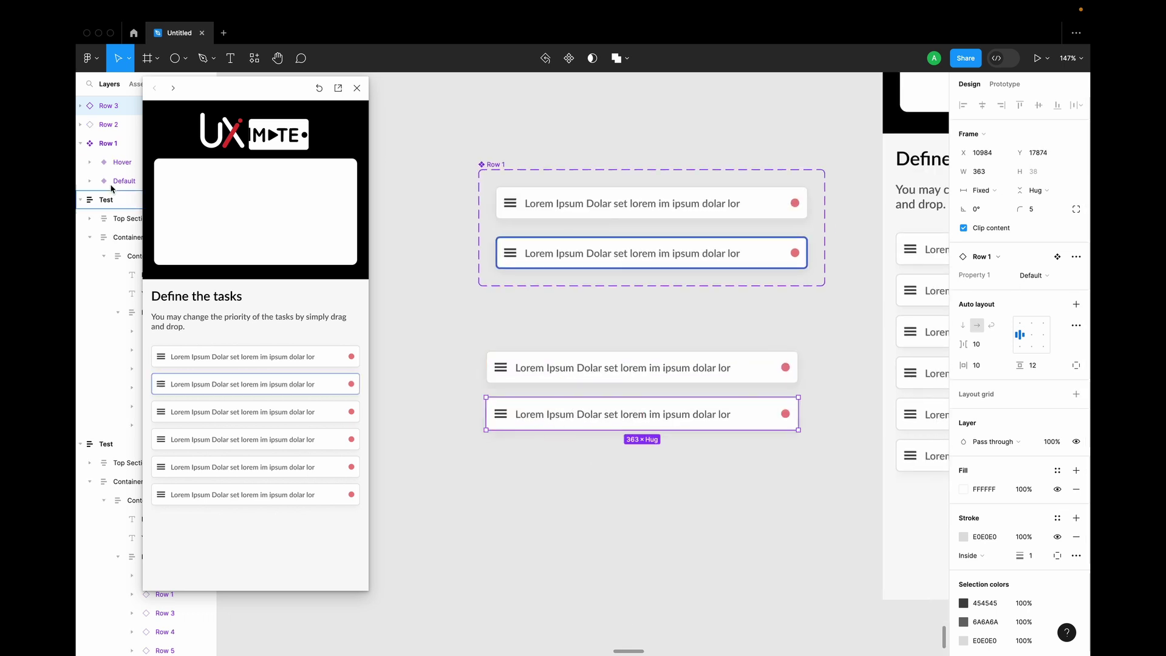
# Move the preview window clear of the layer list and rename the upper loose row instance as Row 1.
pyautogui.moveTo(198, 79); pyautogui.dragTo(315, 82)
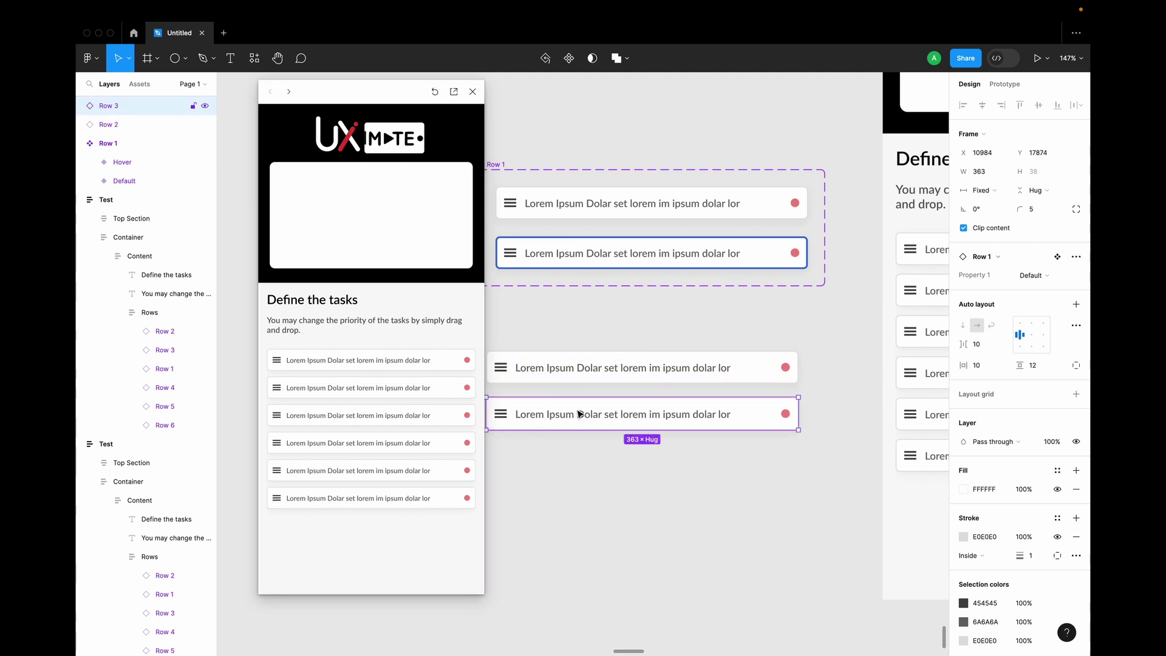
pyautogui.hscroll(-2, 577, 443)
pyautogui.scroll(1, 577, 442)
pyautogui.click(612, 395)
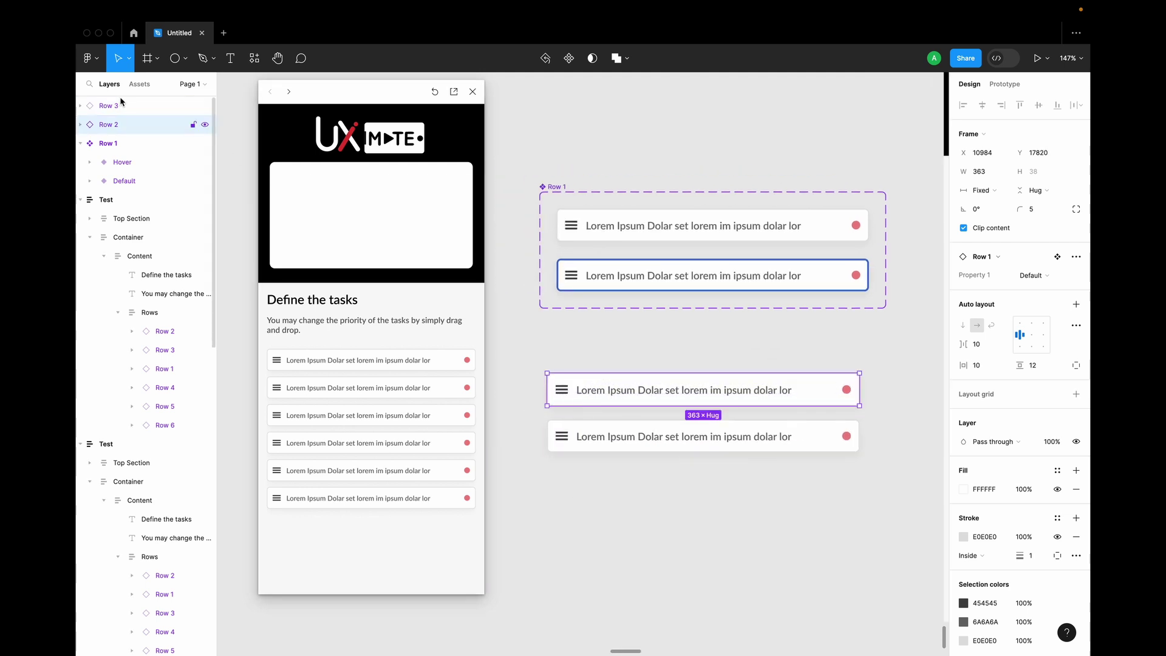
pyautogui.doubleClick(110, 125)
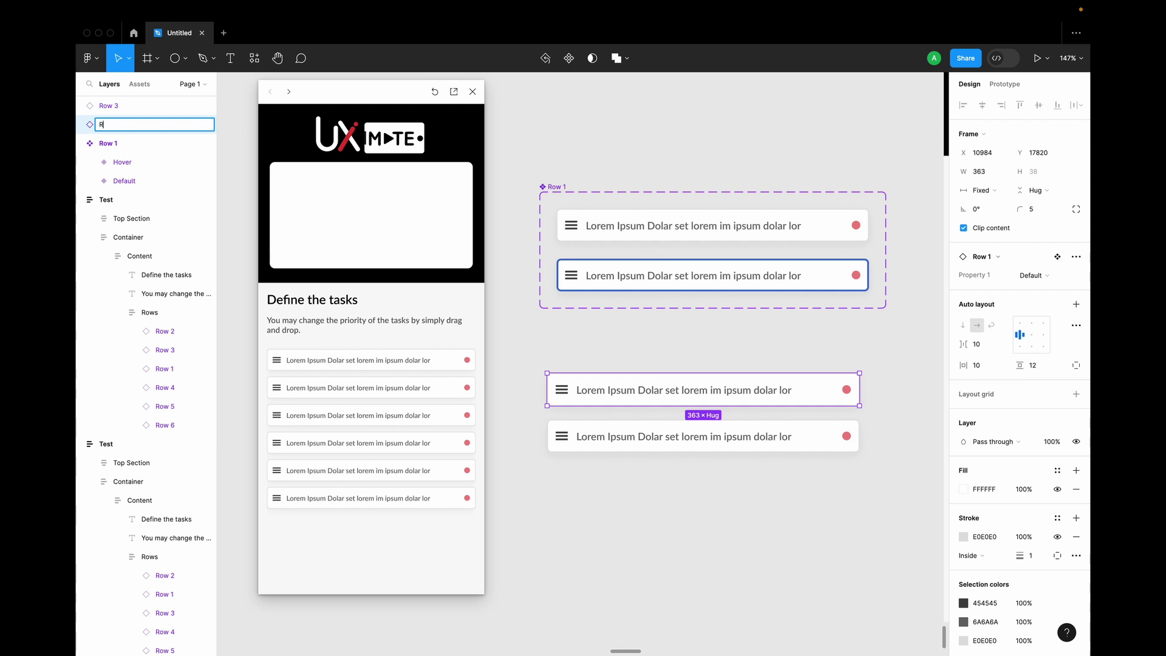
pyautogui.write('Row 1')
pyautogui.press('Return')
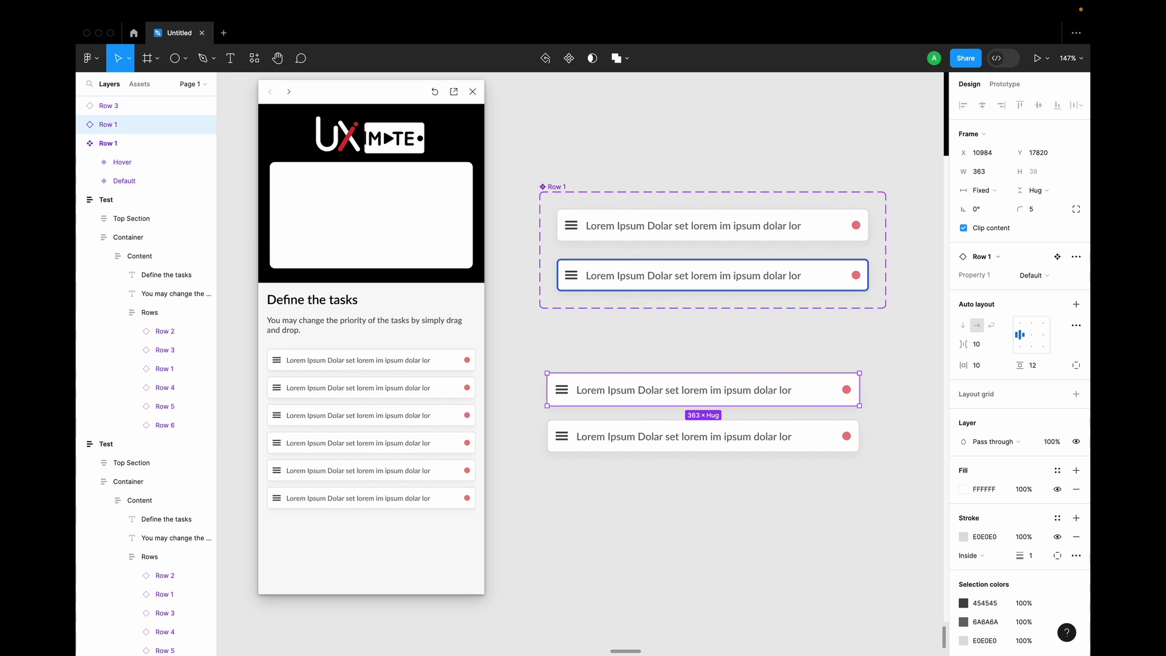
# Rename the lower loose row instance as Row 2.
pyautogui.click(606, 436)
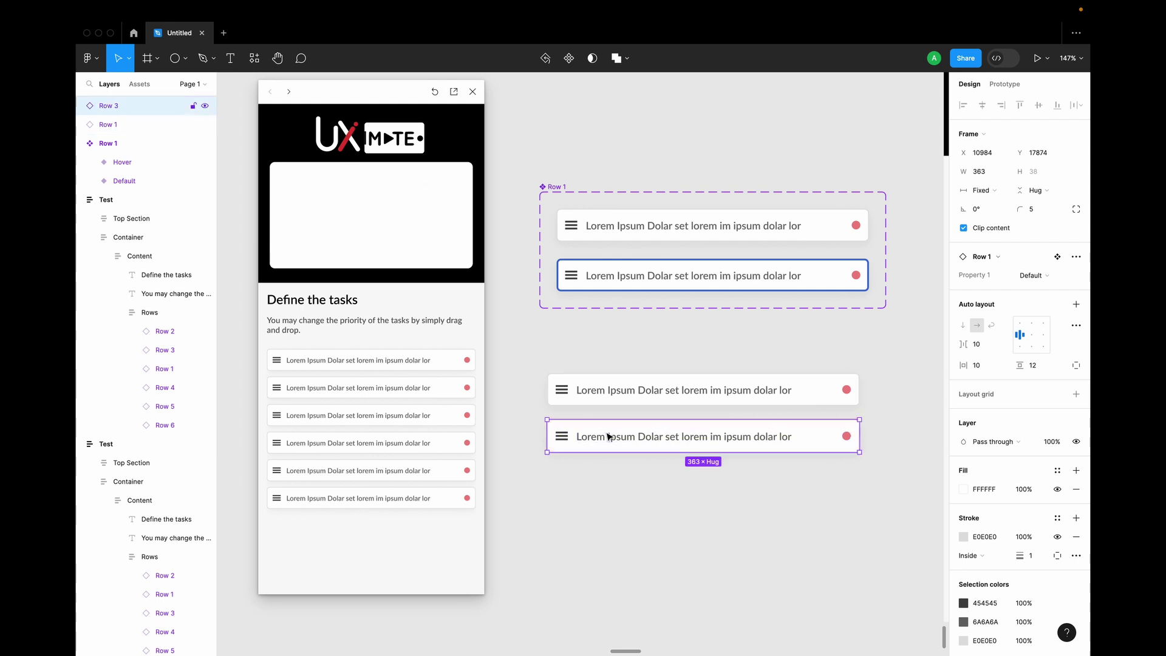
pyautogui.doubleClick(120, 105)
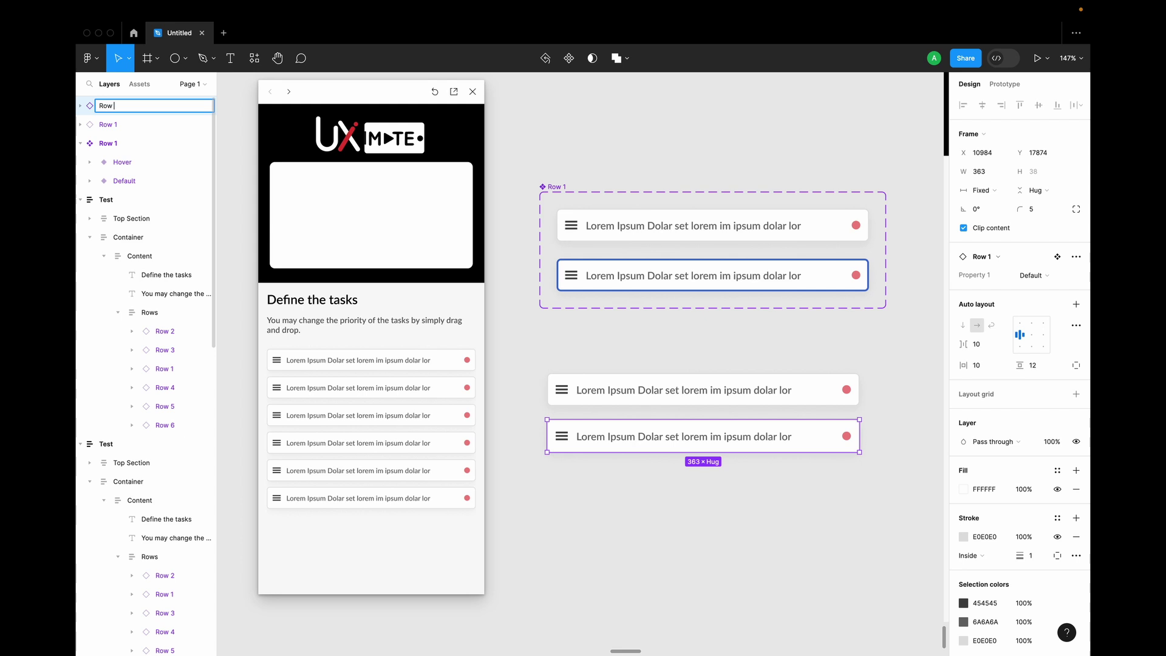
pyautogui.write('Row 2')
pyautogui.press('Return')
# Wrap the two loose row instances in an auto layout frame and duplicate its lower row twice for four rows.
pyautogui.click(559, 386)
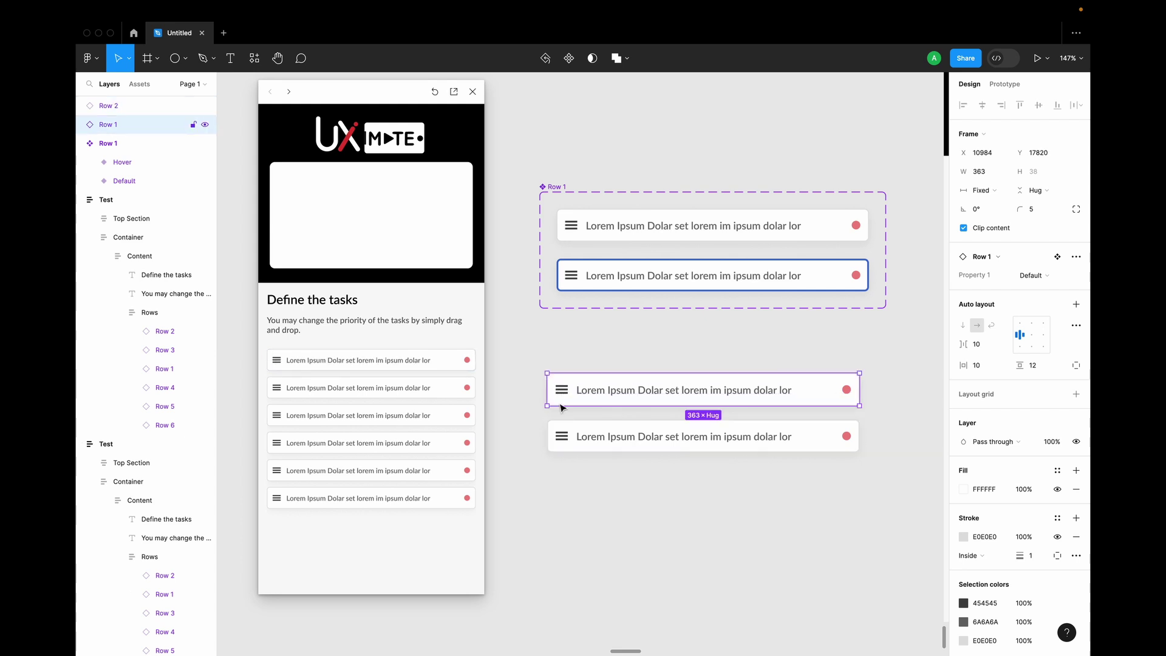
pyautogui.keyDown('shift'); pyautogui.click(568, 435); pyautogui.keyUp('shift')
pyautogui.hotkey('shift', 'a')
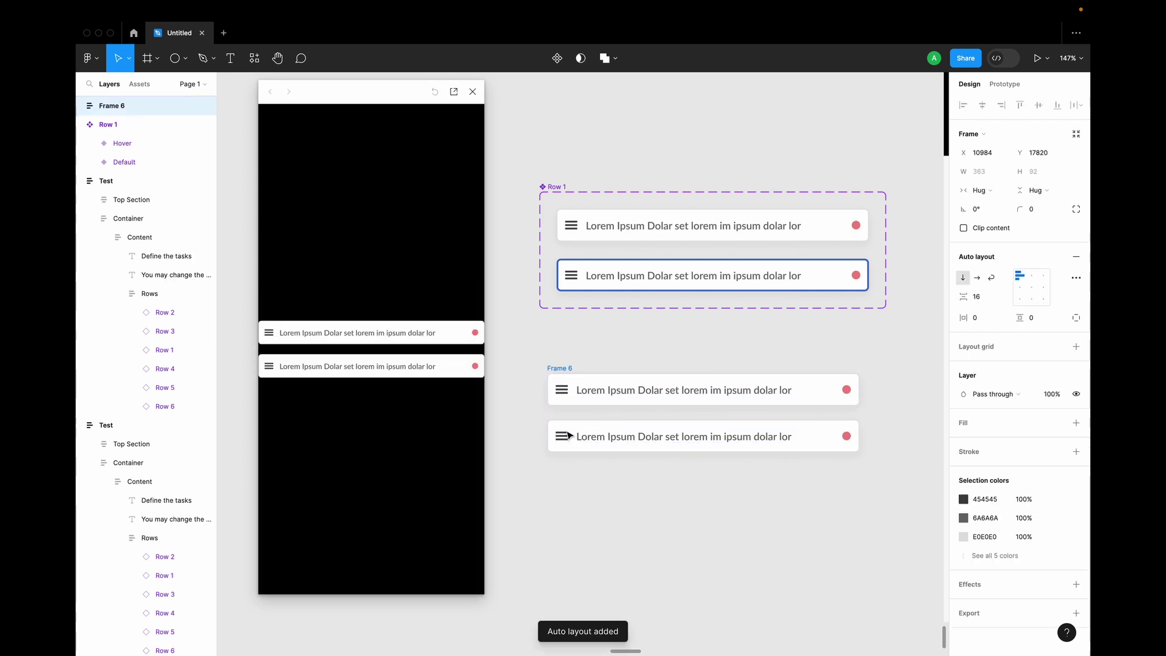
pyautogui.click(604, 437)
pyautogui.hotkey('ctrl', 'd')
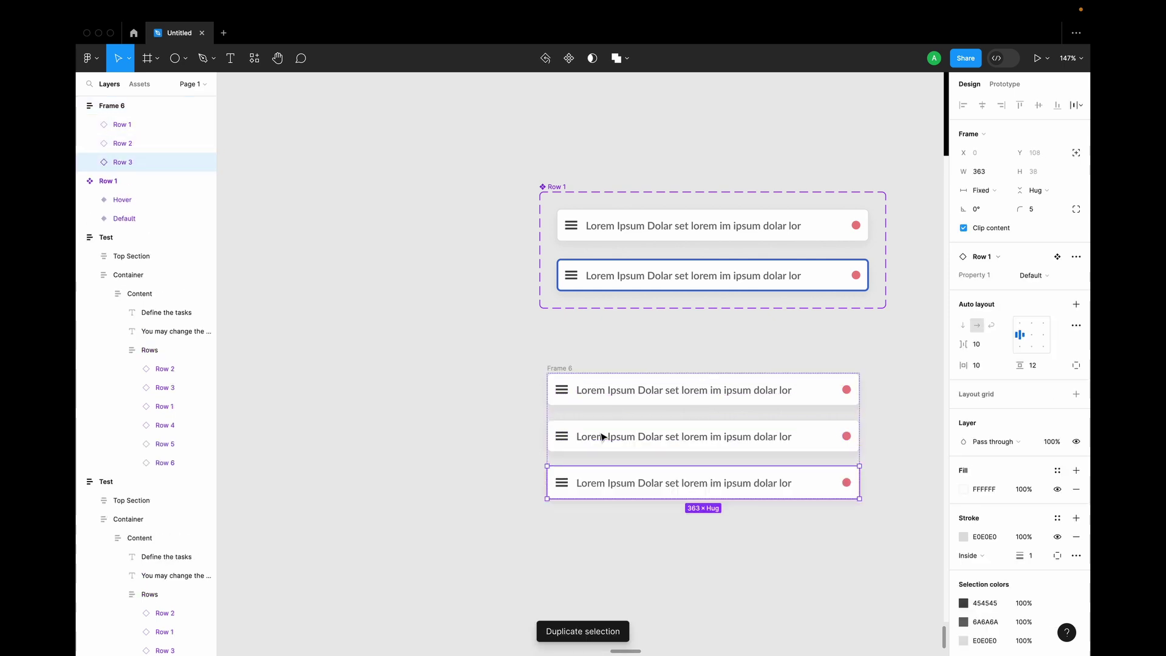
pyautogui.hotkey('ctrl', 'd')
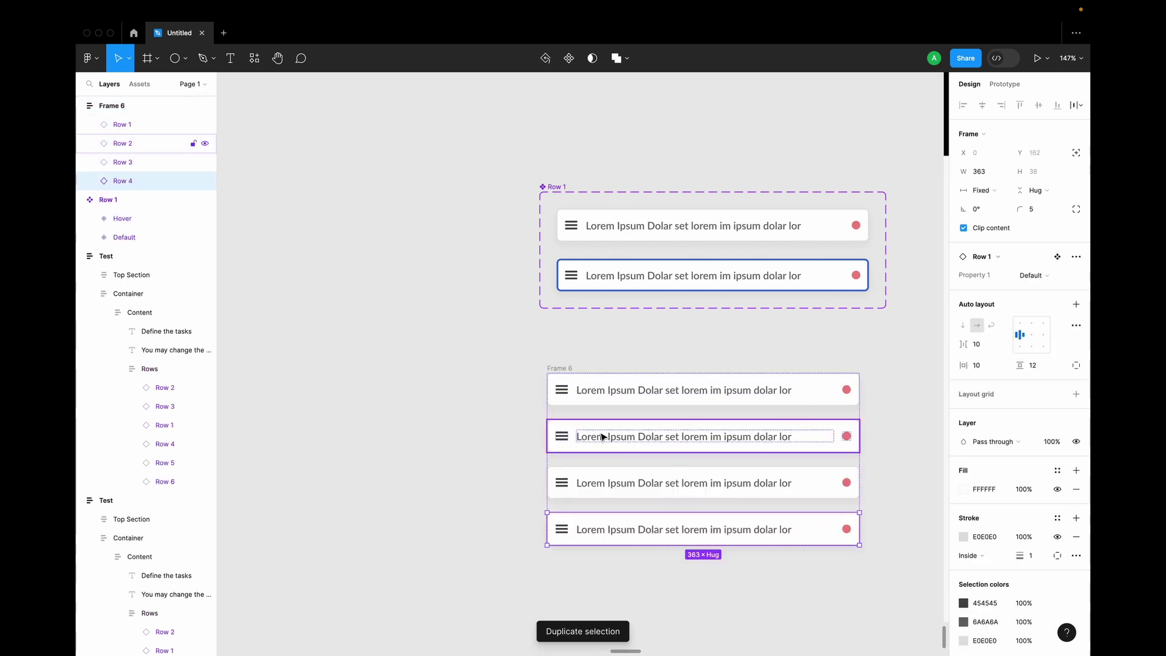
# Rename the auto layout frame holding the four rows as Rows and convert it into a component.
pyautogui.click(565, 368)
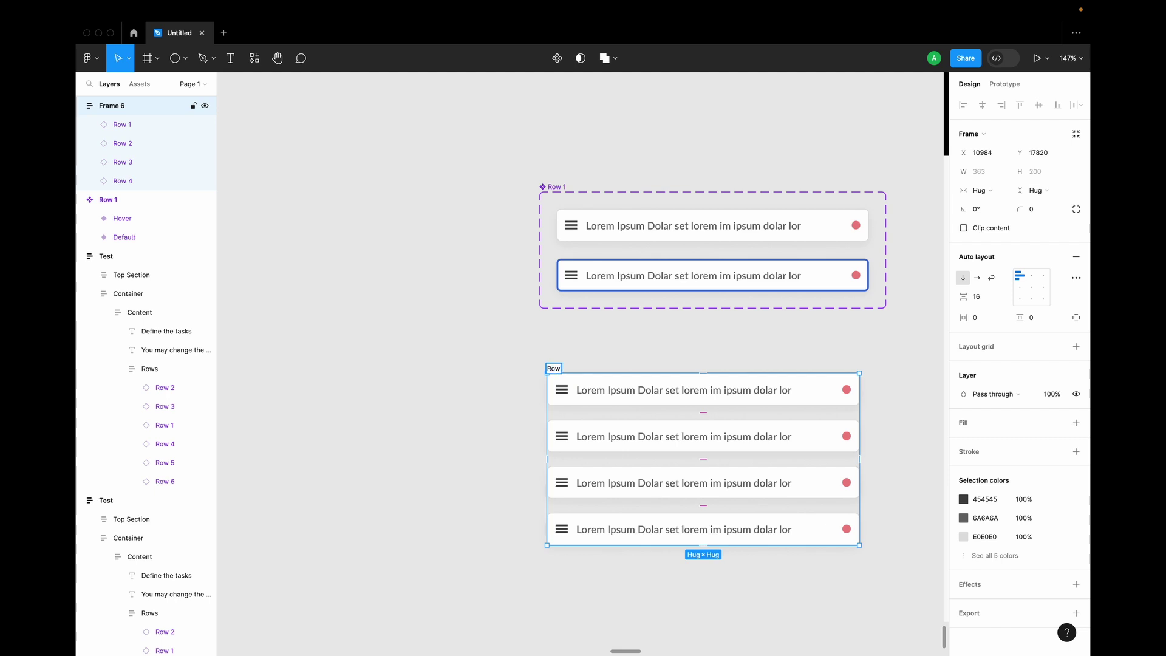
pyautogui.hscroll(3, 523, 340)
pyautogui.scroll(-2, 522, 340)
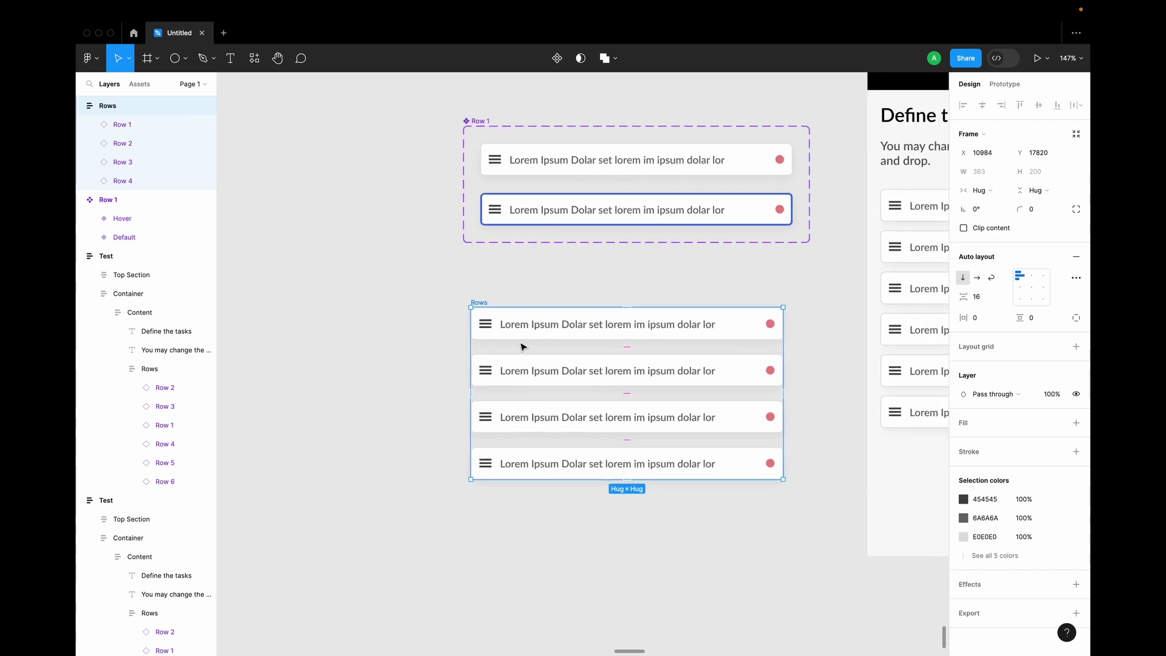
pyautogui.hscroll(2, 457, 363)
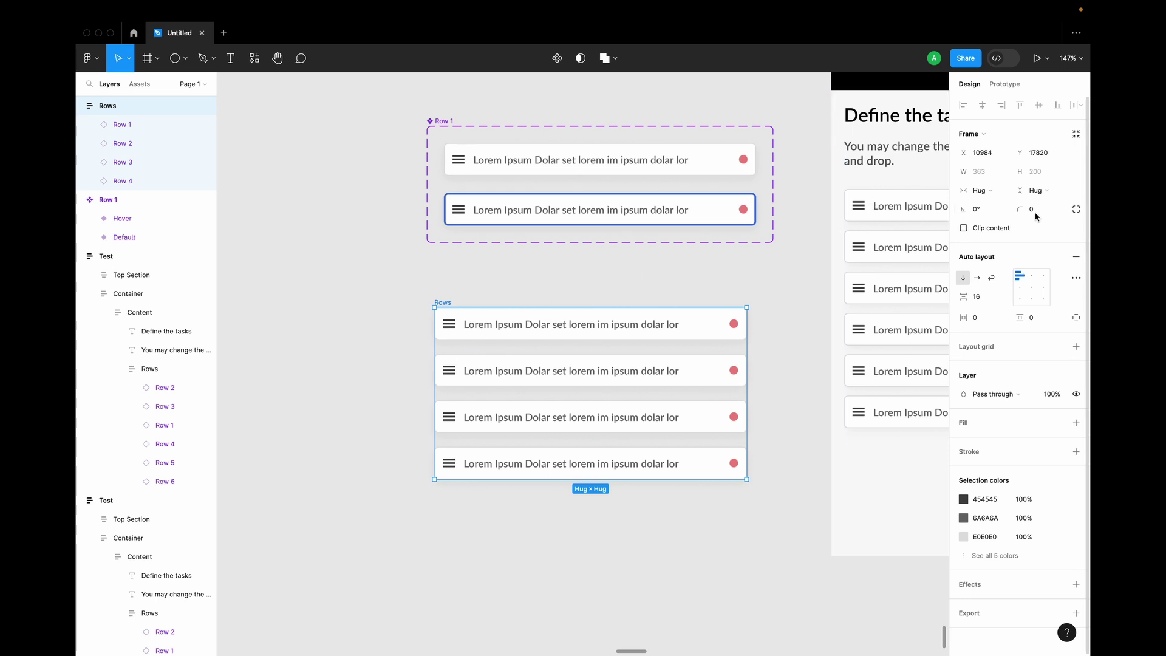
pyautogui.click(557, 58)
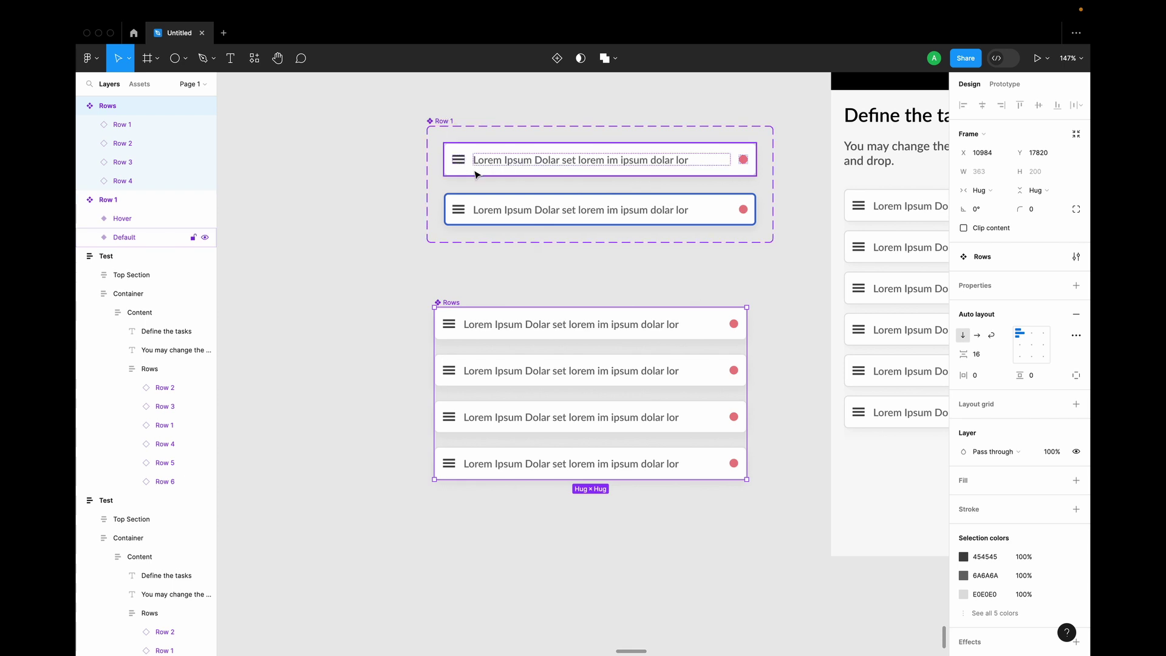
# Change the fill of the red dot in the Default variant of Row 1 to EF7C7C.
pyautogui.click(491, 153)
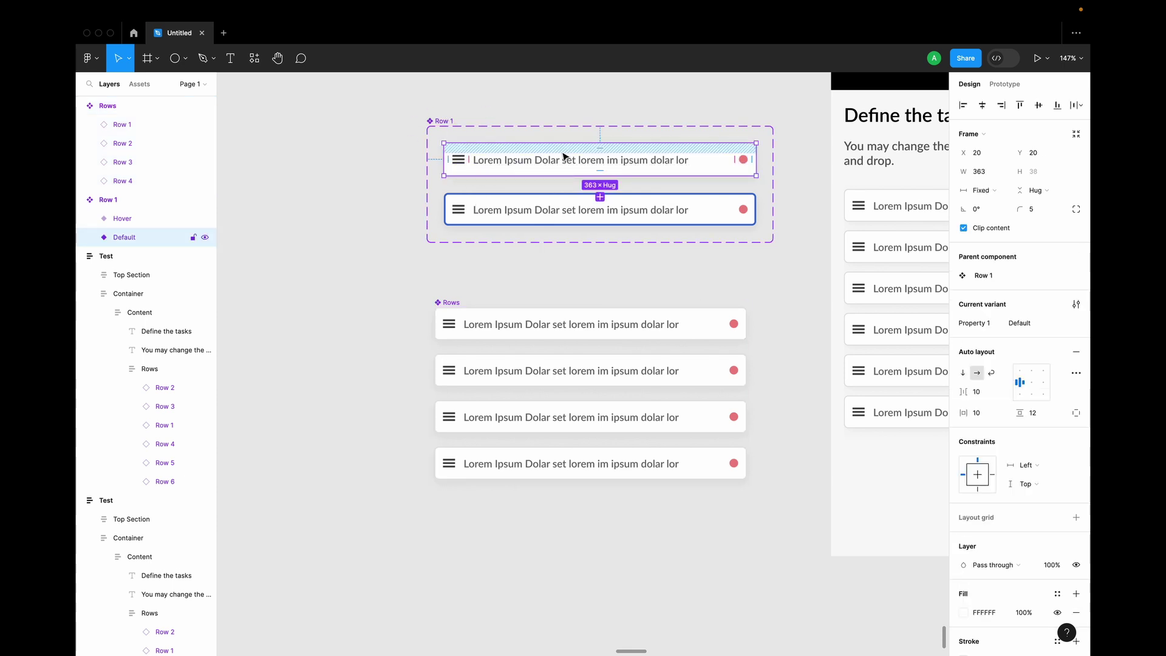
pyautogui.click(744, 159)
pyautogui.click(964, 333)
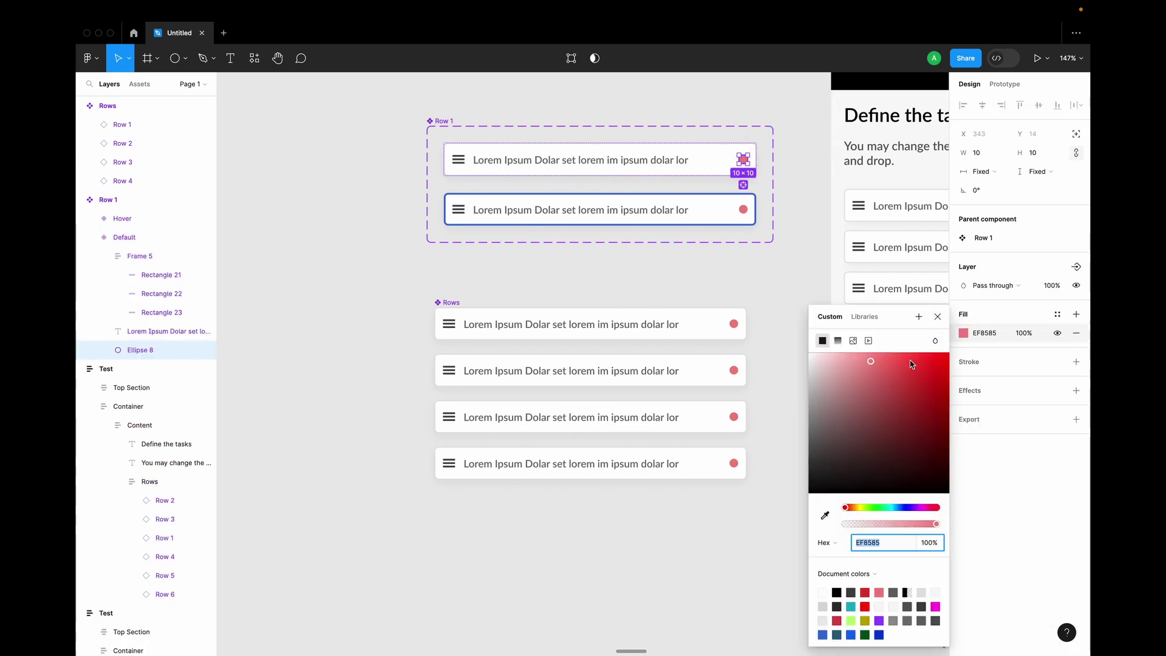
pyautogui.moveTo(908, 376)
pyautogui.mouseDown()
pyautogui.moveTo(903, 388)
pyautogui.moveTo(878, 362)
pyautogui.moveTo(863, 442)
pyautogui.moveTo(924, 359)
pyautogui.mouseUp()
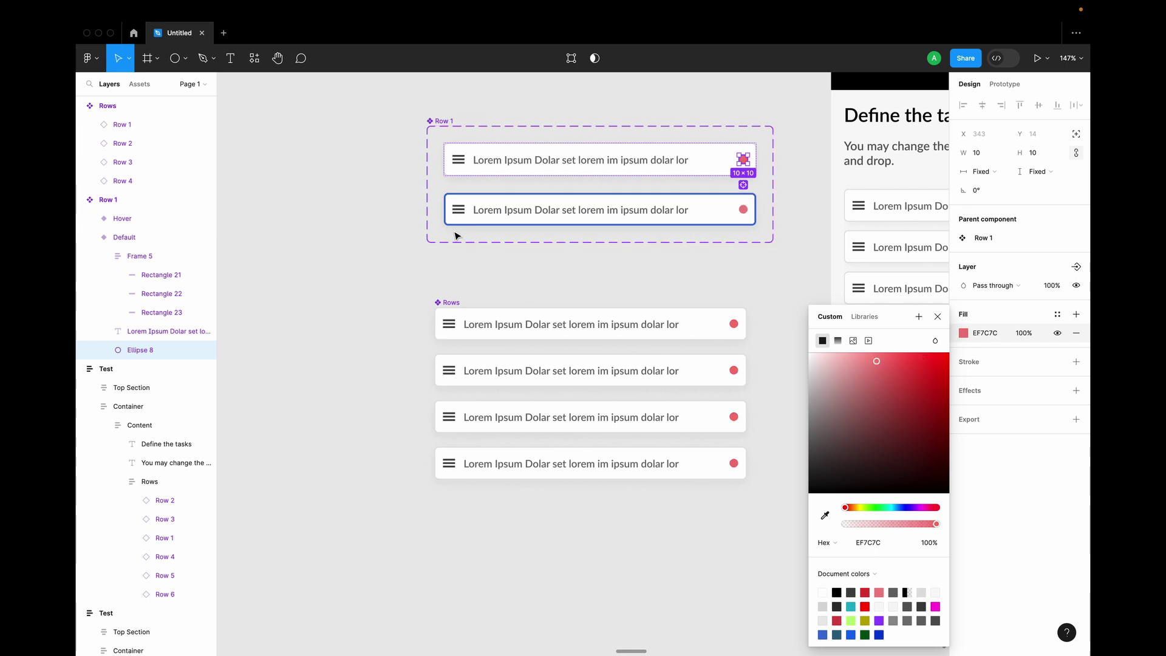
pyautogui.click(323, 243)
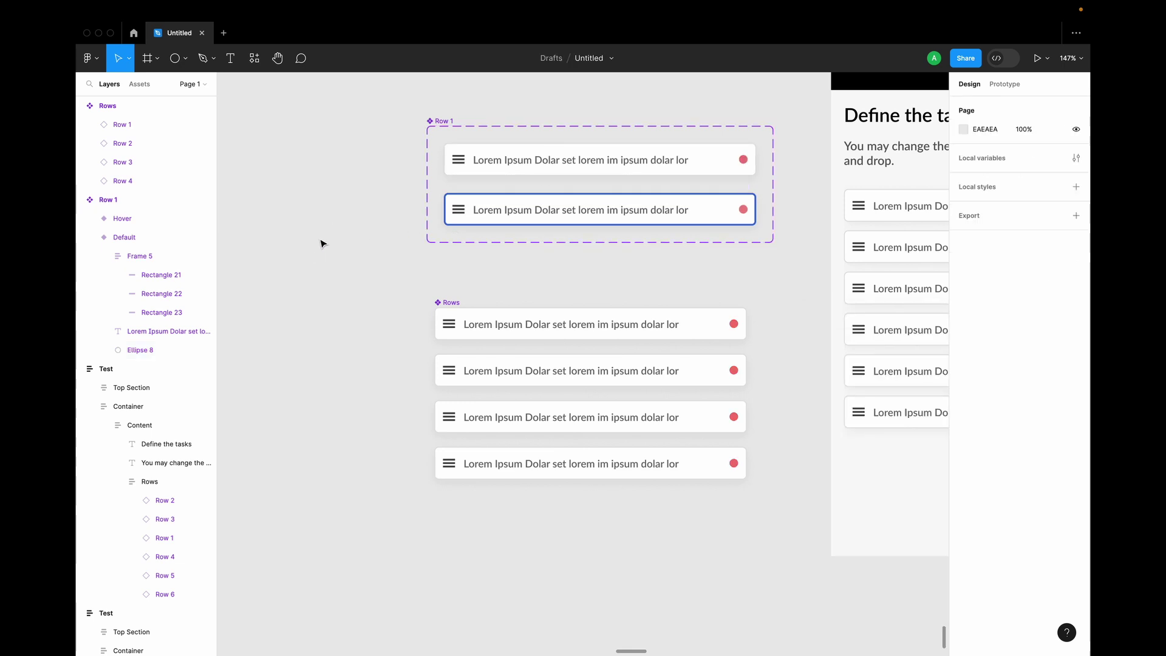
# Move the Rows component slightly up and left to X 10975, Y 17810, below the Row 1 component set.
pyautogui.click(449, 305)
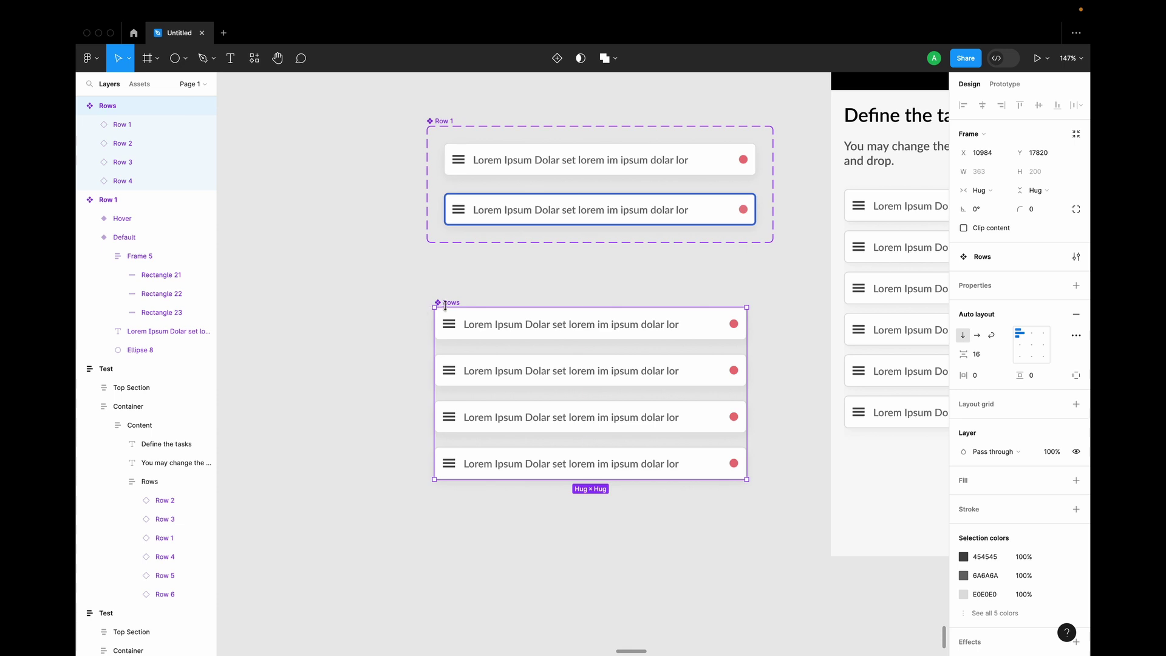
pyautogui.moveTo(451, 307)
pyautogui.mouseDown()
pyautogui.moveTo(432, 300)
pyautogui.moveTo(444, 297)
pyautogui.mouseUp()
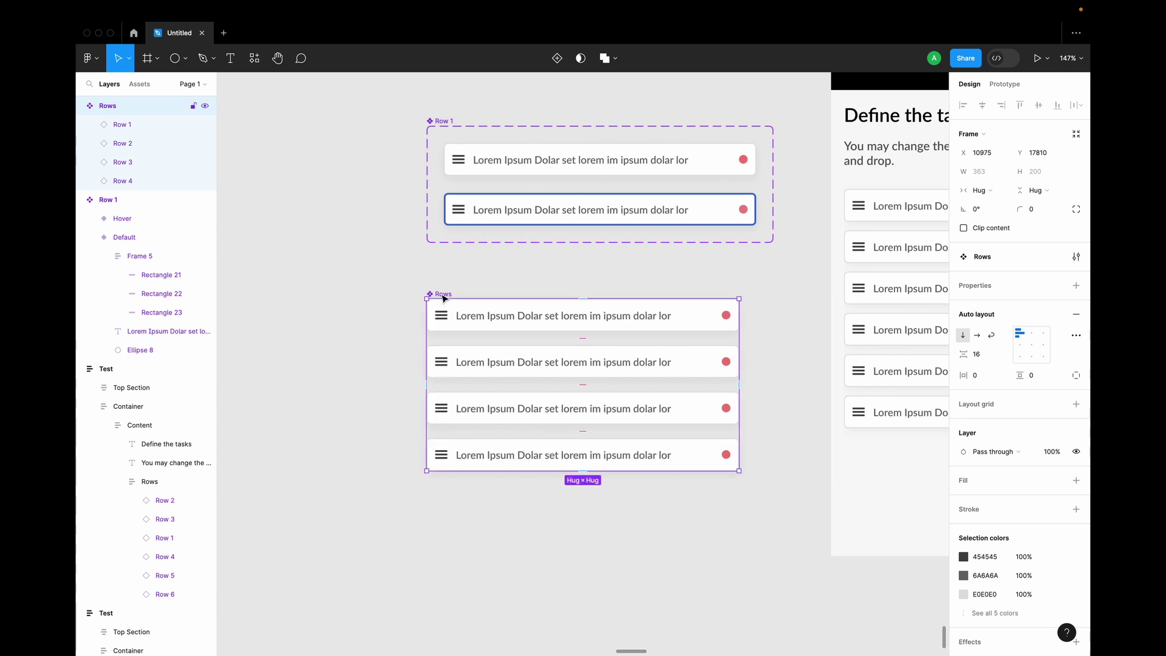
pyautogui.scroll(-2, 444, 298)
pyautogui.click(500, 302)
pyautogui.hscroll(10, 604, 333)
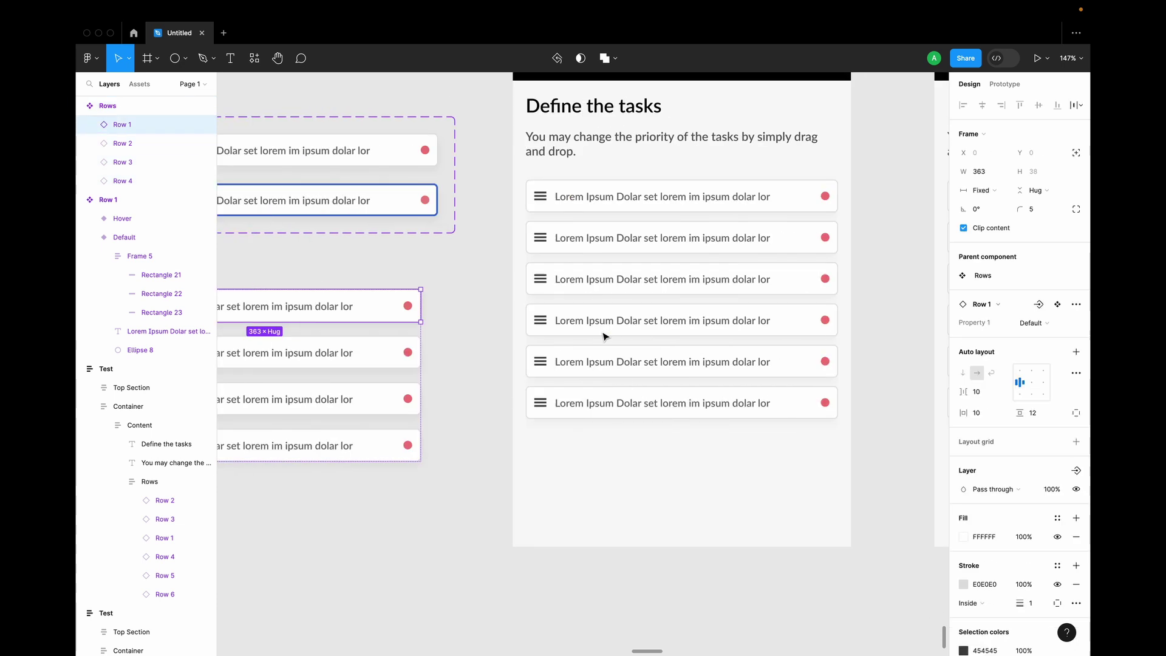
# Add a variant property to the Rows component and create a second variant below the Default one.
pyautogui.scroll(-5, 596, 358)
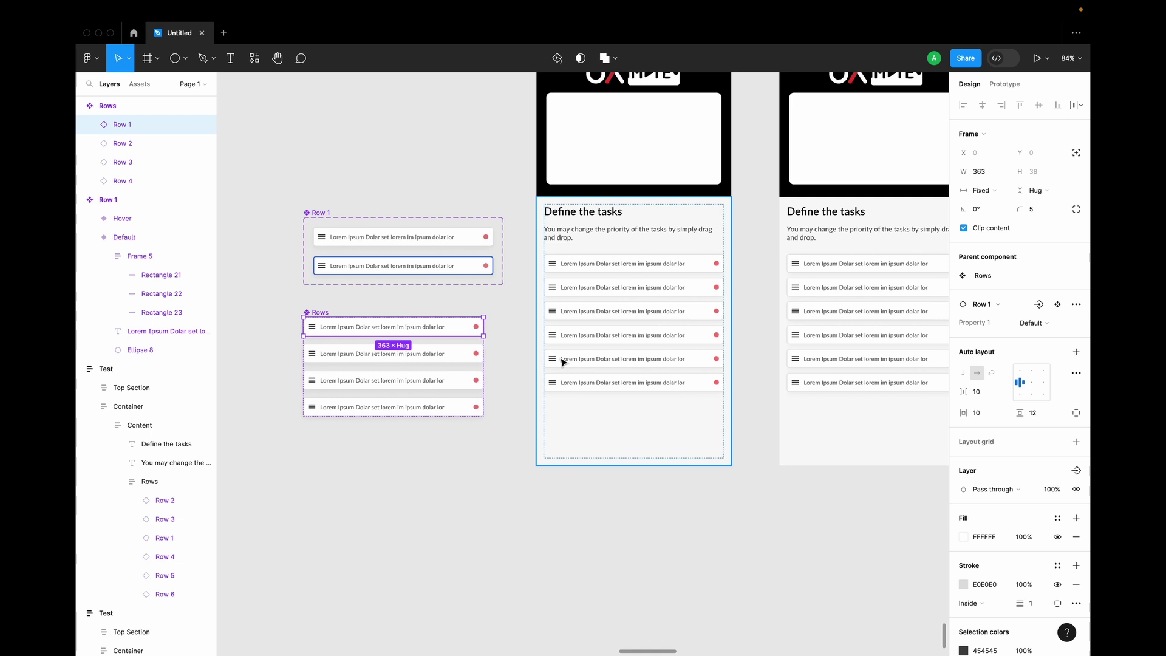
pyautogui.click(307, 309)
pyautogui.click(322, 314)
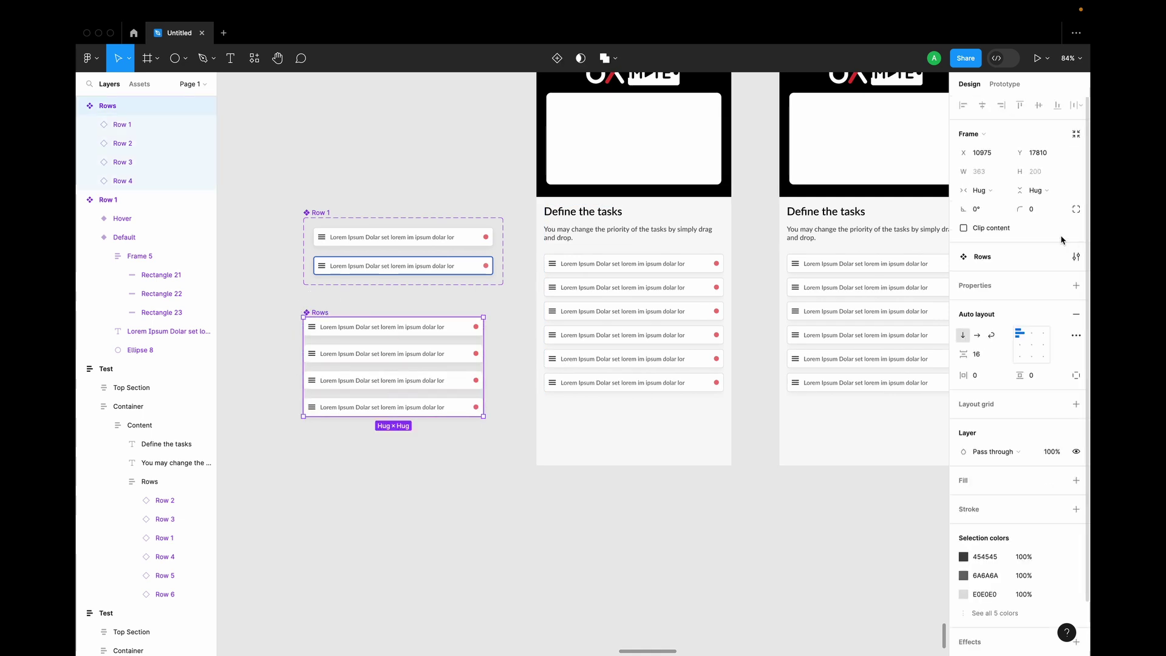
pyautogui.click(1076, 286)
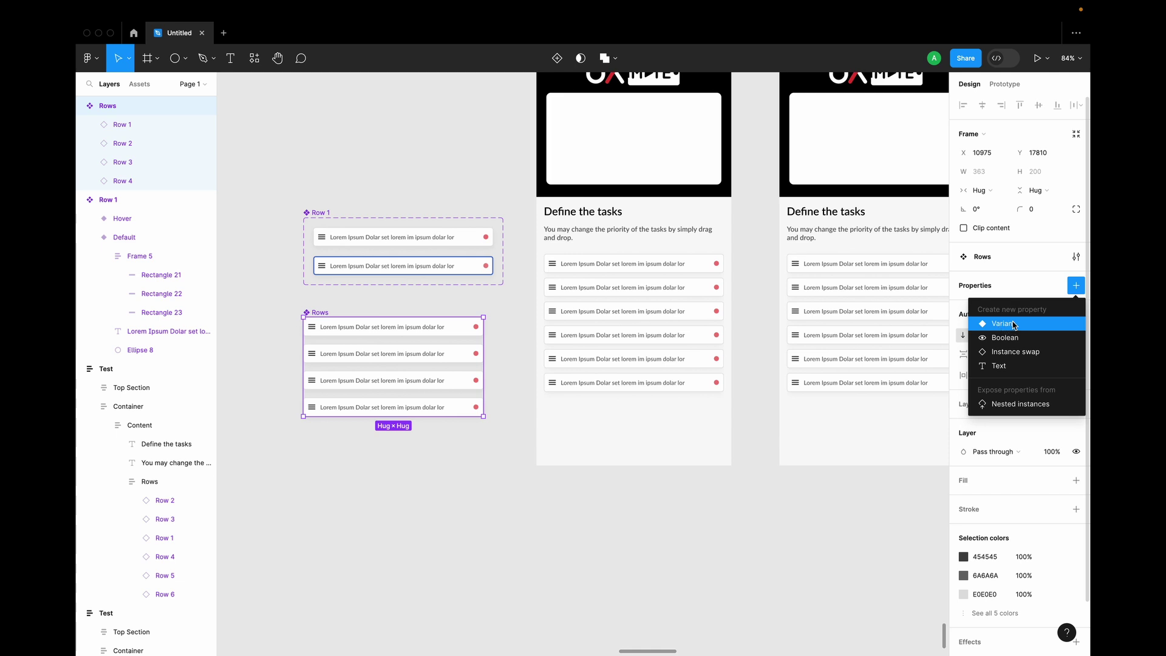
pyautogui.click(1010, 316)
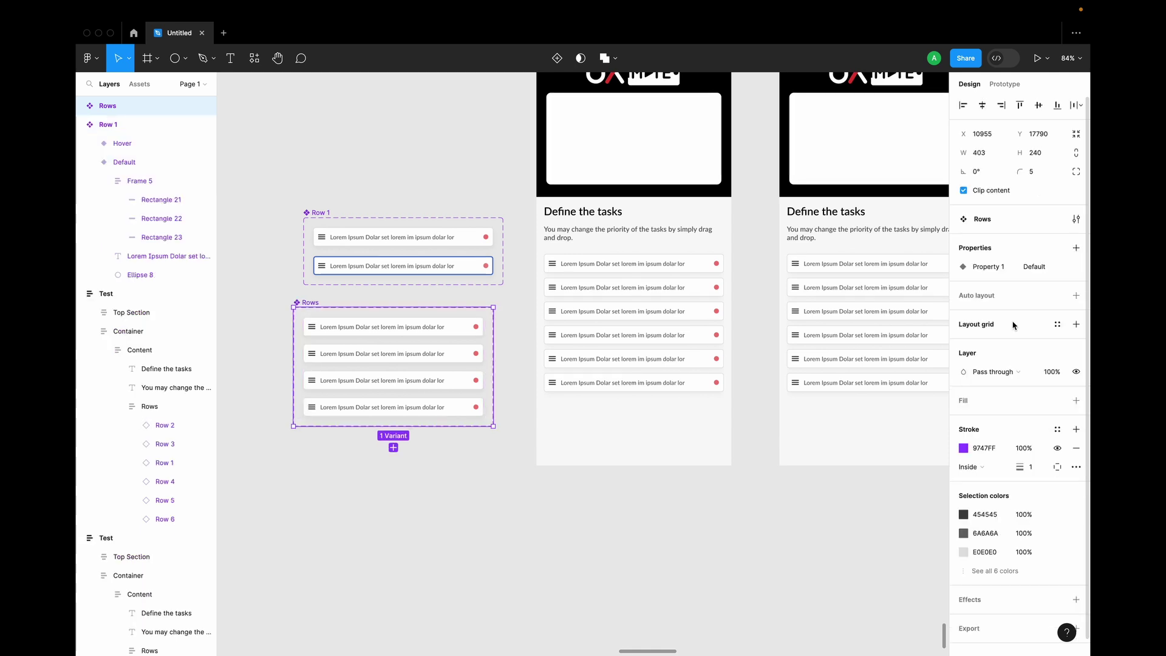
pyautogui.click(394, 448)
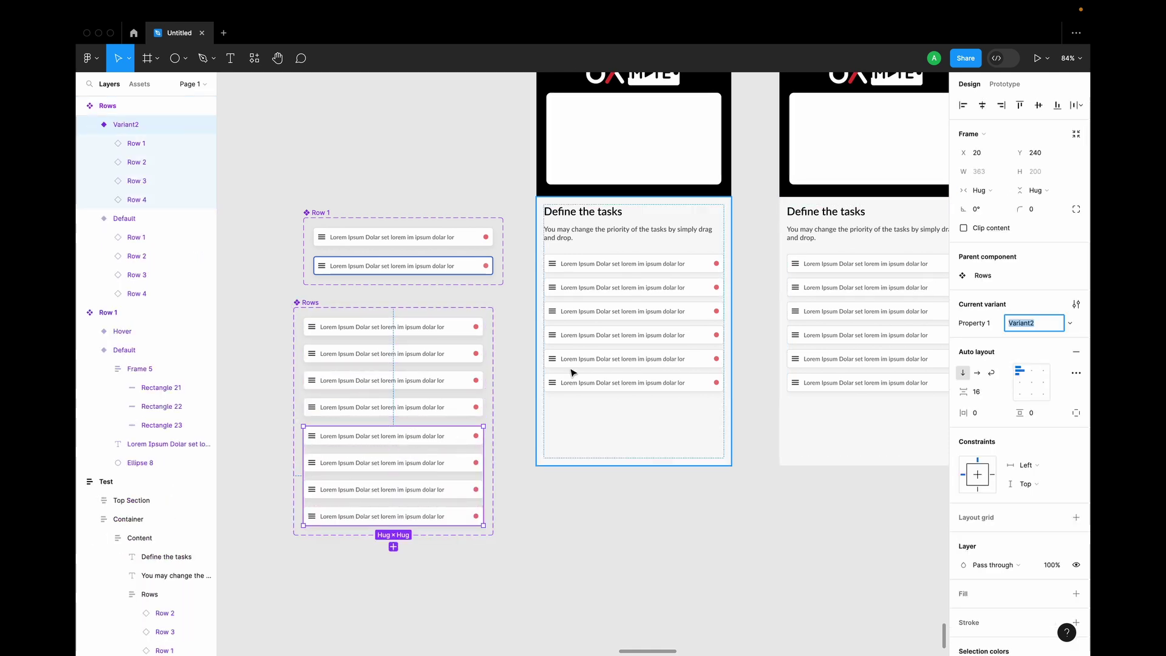
# Set the vertical spacing between the two variants in the Rows component set to 30.
pyautogui.click(318, 302)
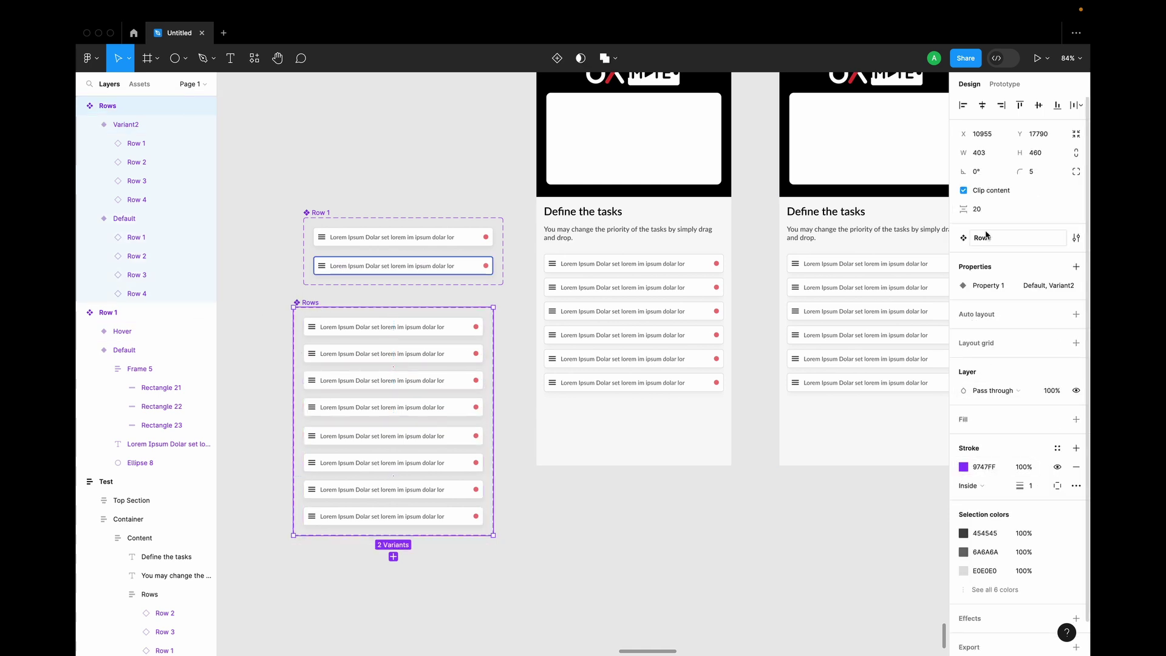
pyautogui.click(991, 212)
pyautogui.write('30')
pyautogui.press('Return')
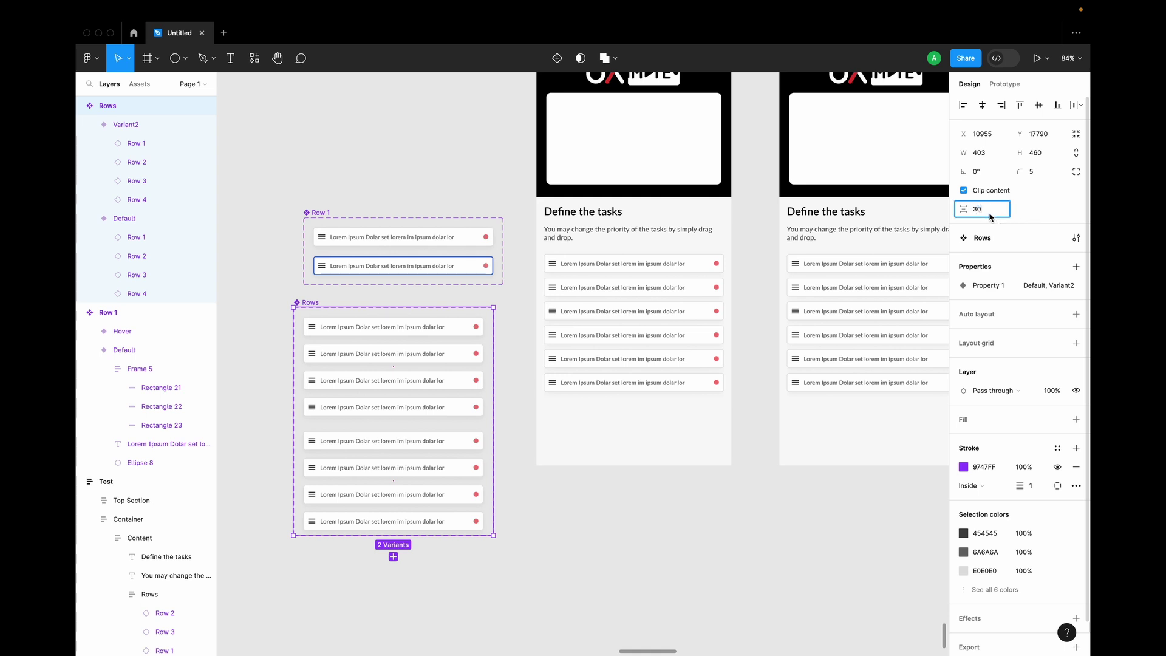
# Set the vertical spacing between the two Rows variants to 50 and extend the component set's height to about 587.
pyautogui.write('50')
pyautogui.press('Return')
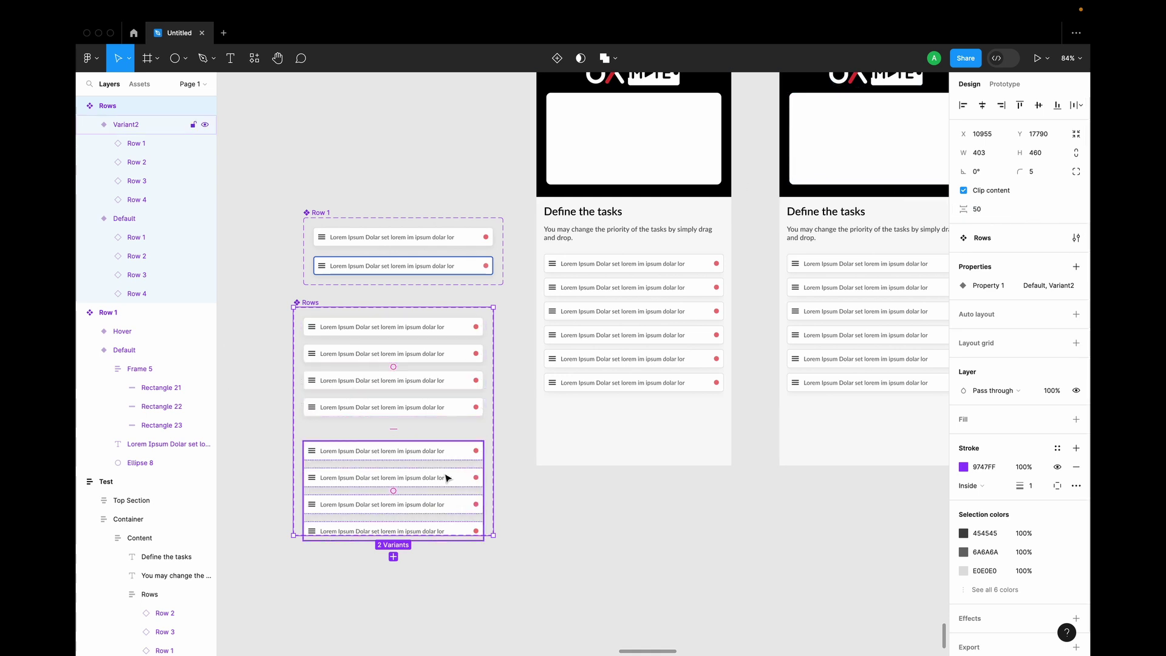
pyautogui.click(502, 486)
pyautogui.click(321, 306)
pyautogui.moveTo(330, 545); pyautogui.dragTo(373, 483)
# Add an On drag interaction from Row 1 in the Default variant of Rows that changes to Variant2.
pyautogui.click(333, 241)
pyautogui.scroll(5, 333, 243)
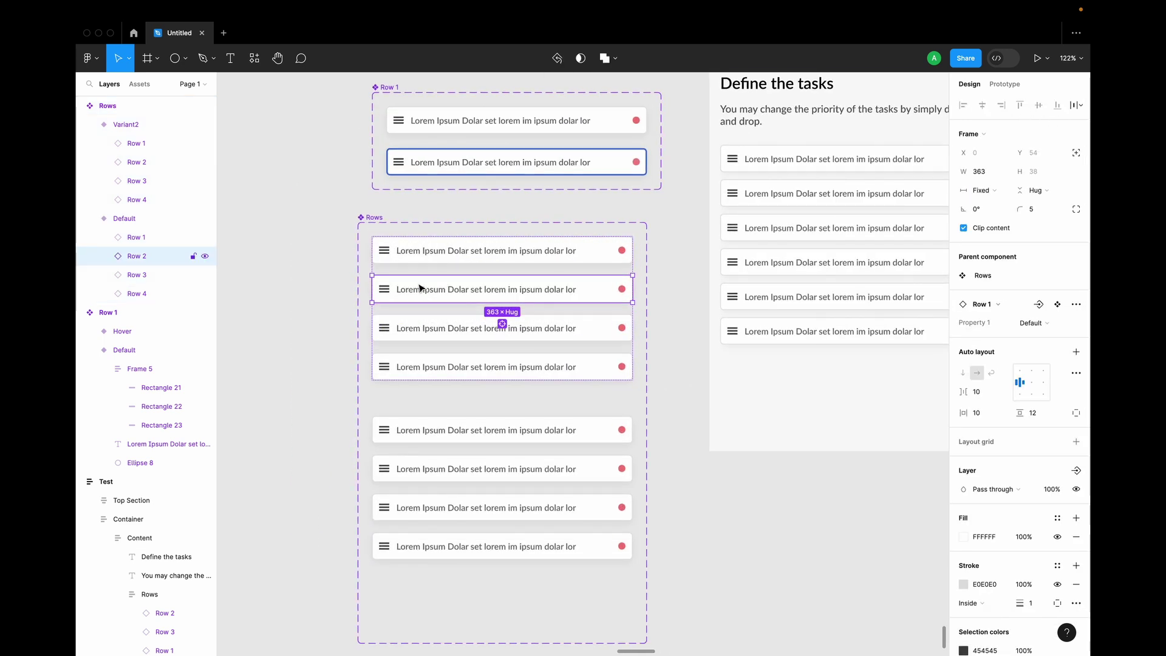
pyautogui.click(421, 243)
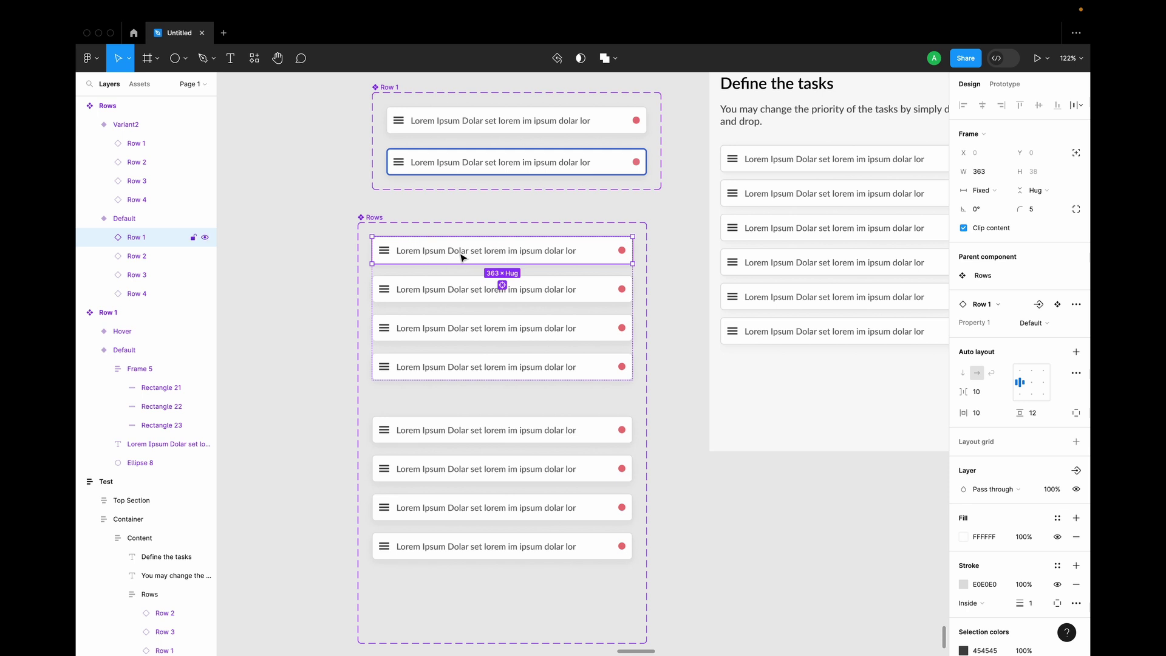
pyautogui.click(1006, 89)
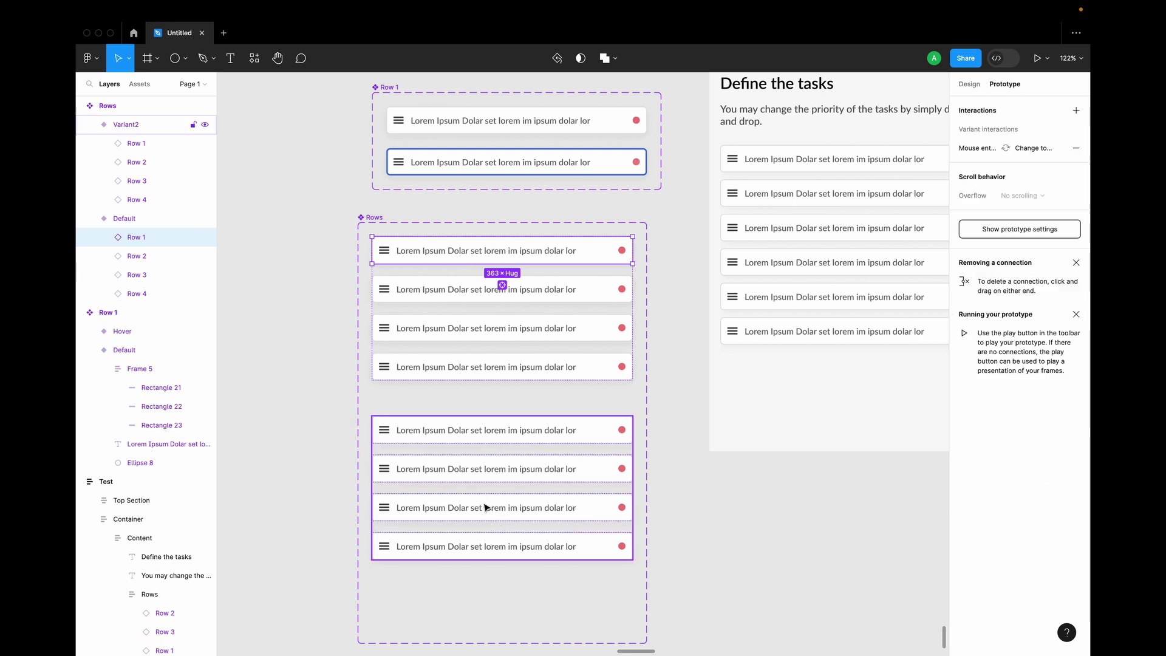
pyautogui.moveTo(633, 250); pyautogui.dragTo(543, 417)
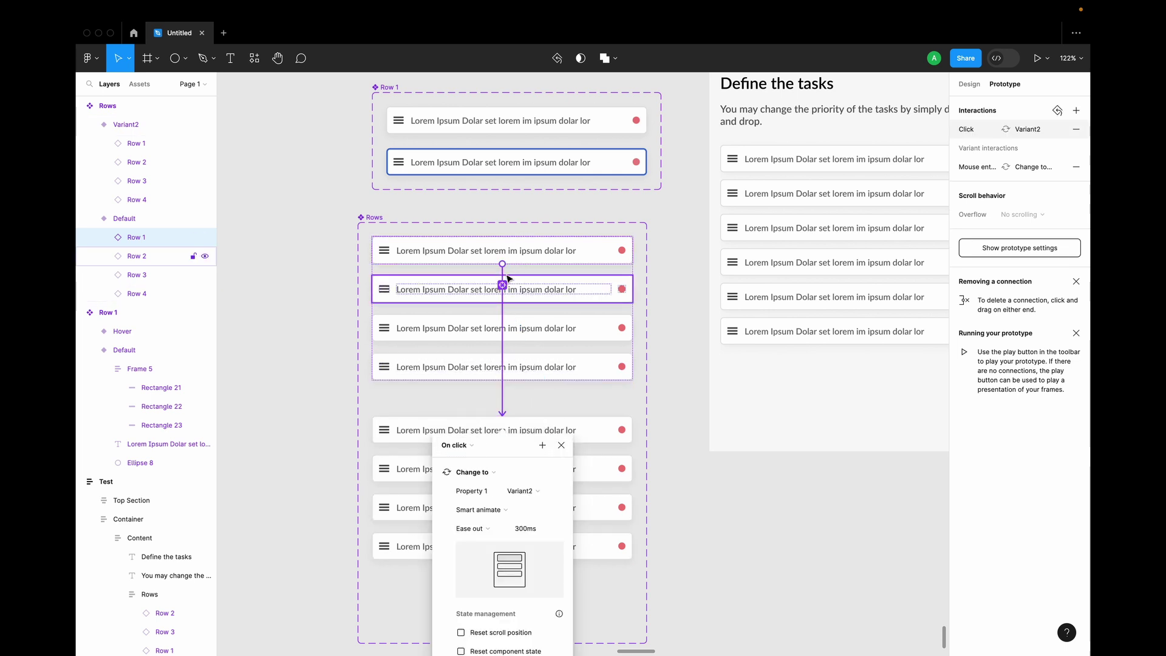
pyautogui.click(465, 447)
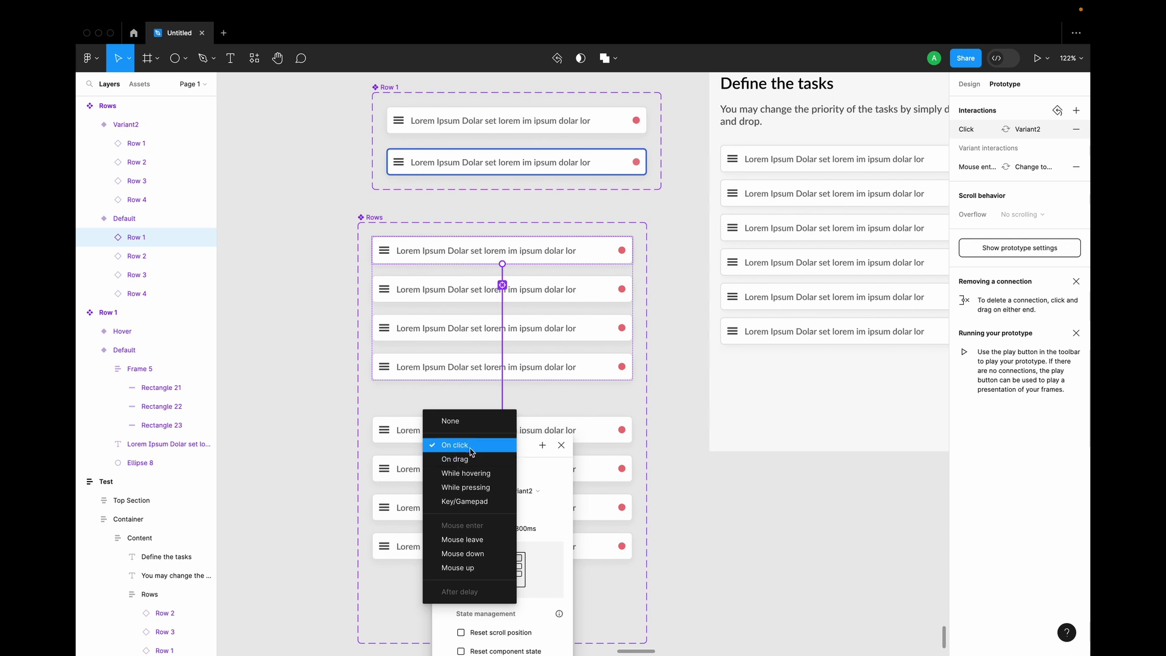
pyautogui.click(468, 459)
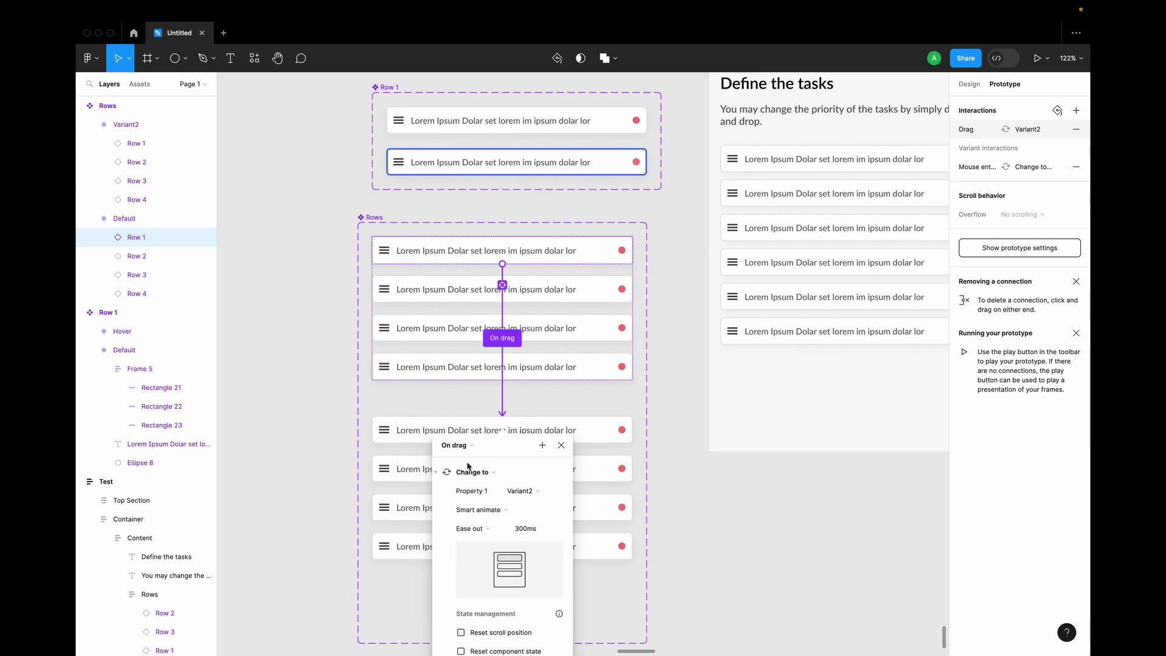
# Move Row 1 in Variant2 of Rows down two places to the third position.
pyautogui.click(408, 446)
pyautogui.click(407, 444)
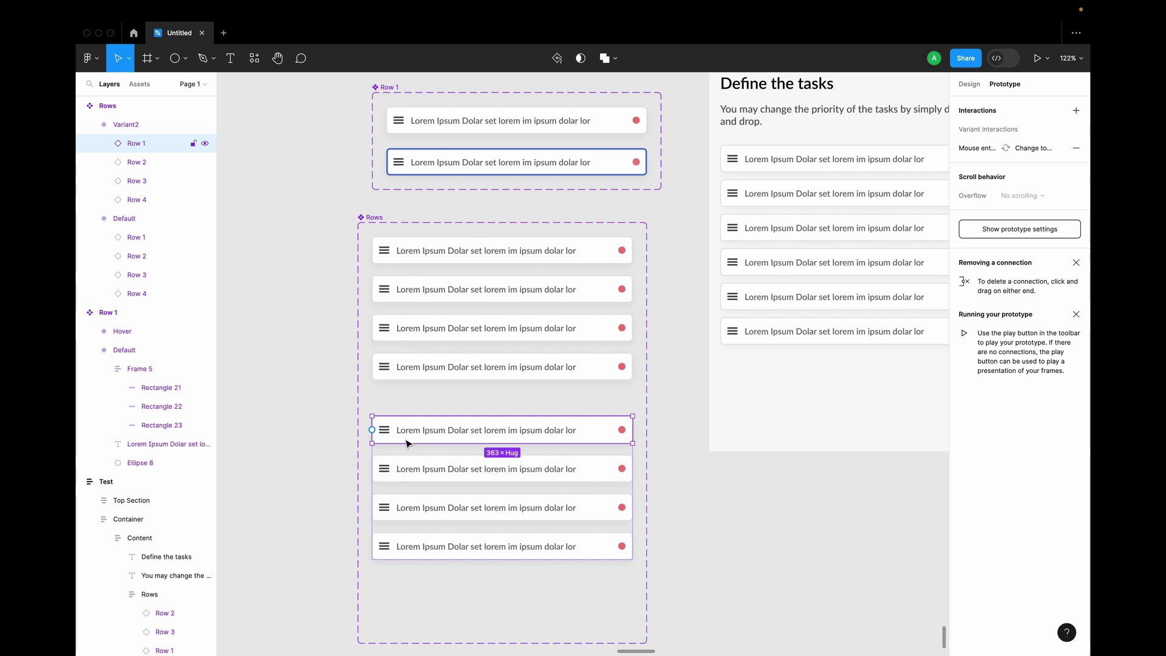
pyautogui.press('Down')
pyautogui.press('Down')
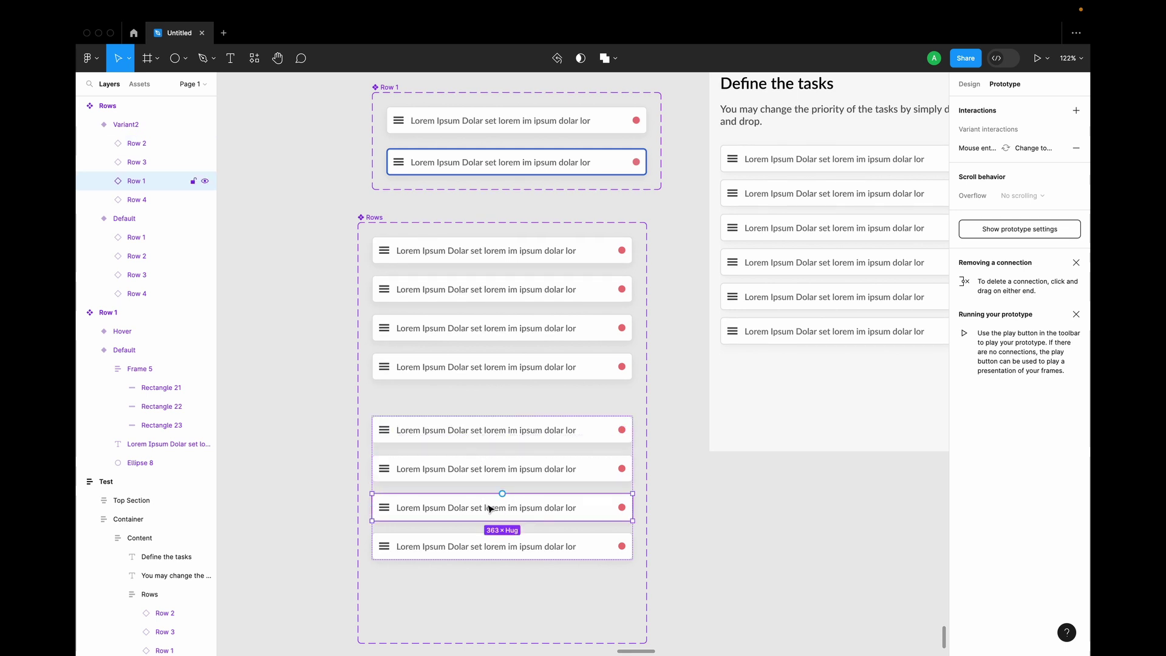
# Add an On drag interaction from Row 1 in Variant2 of Rows that changes back to Default.
pyautogui.moveTo(633, 507); pyautogui.dragTo(599, 333)
pyautogui.click(479, 437)
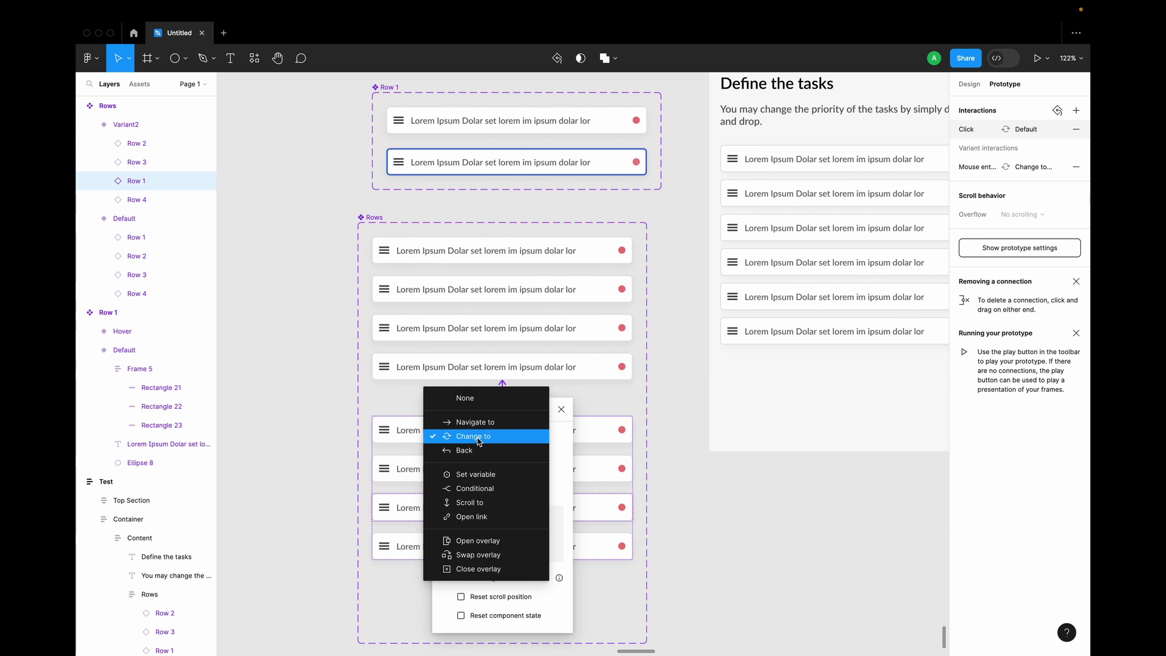
pyautogui.click(479, 437)
pyautogui.click(474, 410)
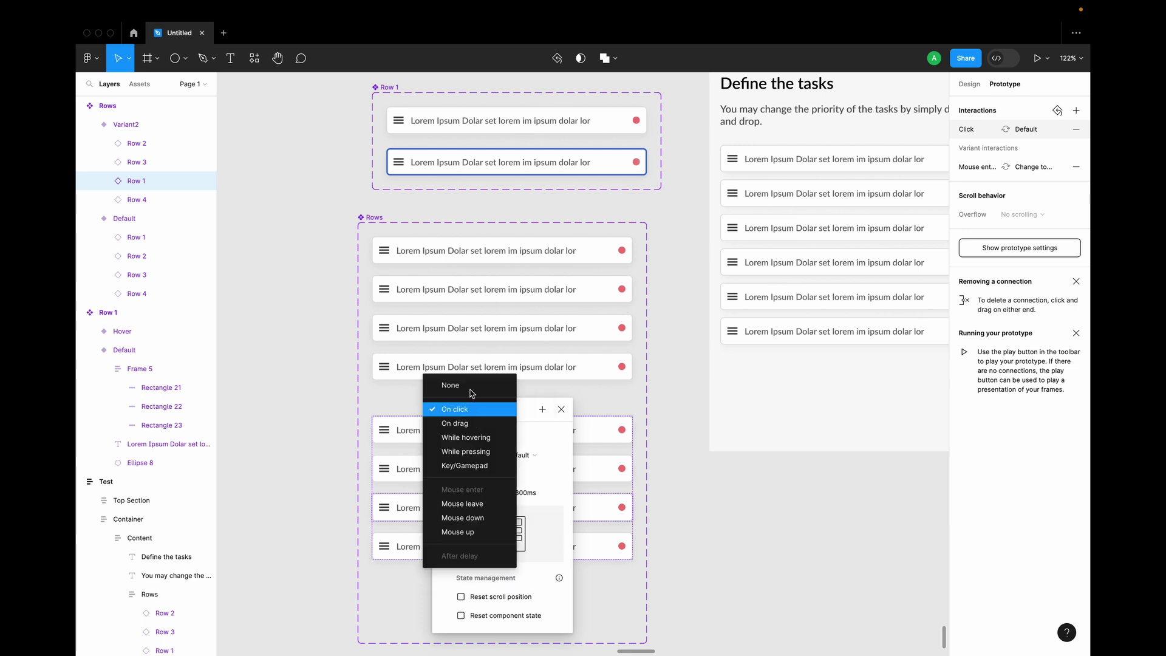
pyautogui.click(472, 430)
pyautogui.click(759, 544)
pyautogui.scroll(-5, 759, 544)
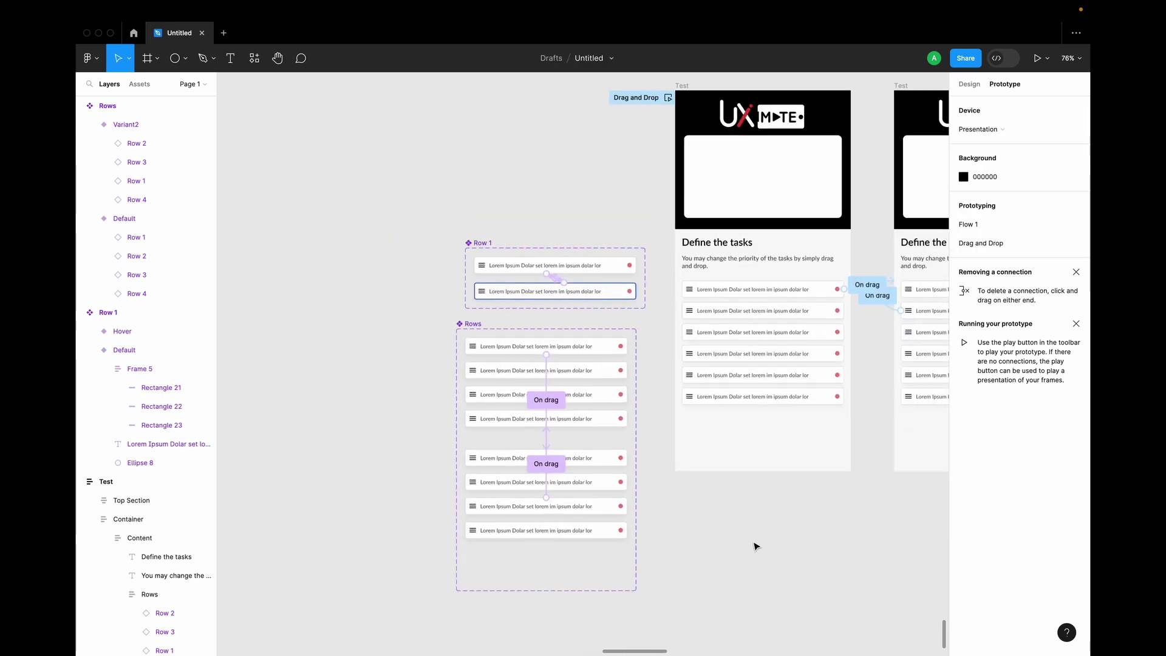
# Copy the Default variant of Rows and delete Row 2 through Row 6 from the first Test frame.
pyautogui.click(969, 83)
pyautogui.click(508, 353)
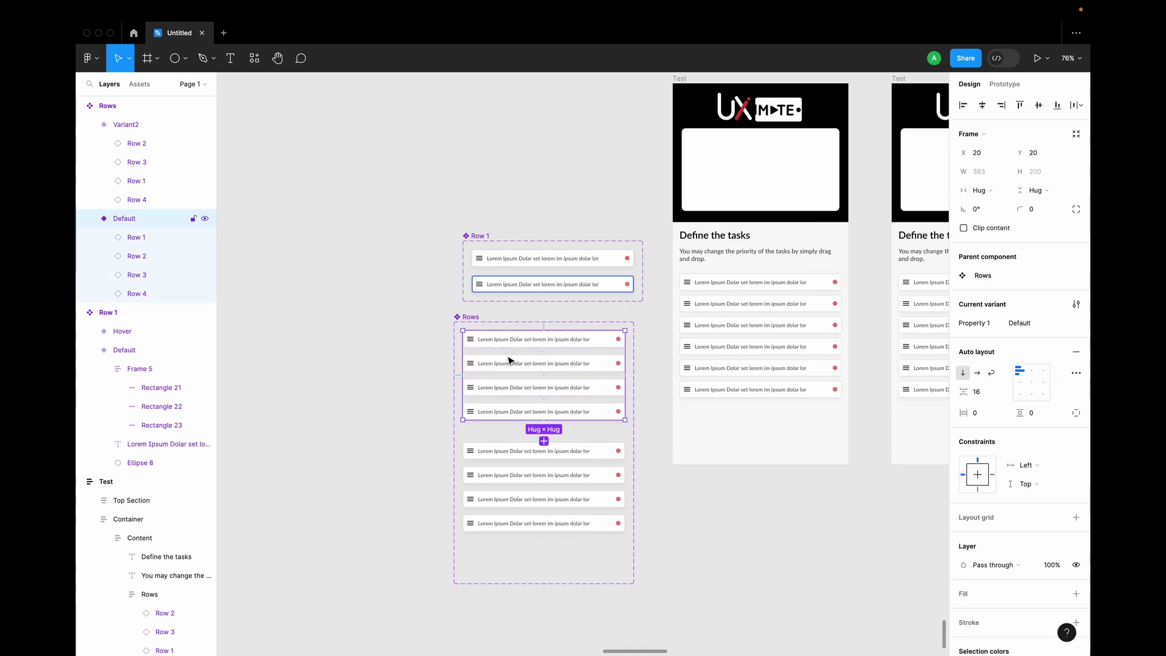
pyautogui.click(756, 294)
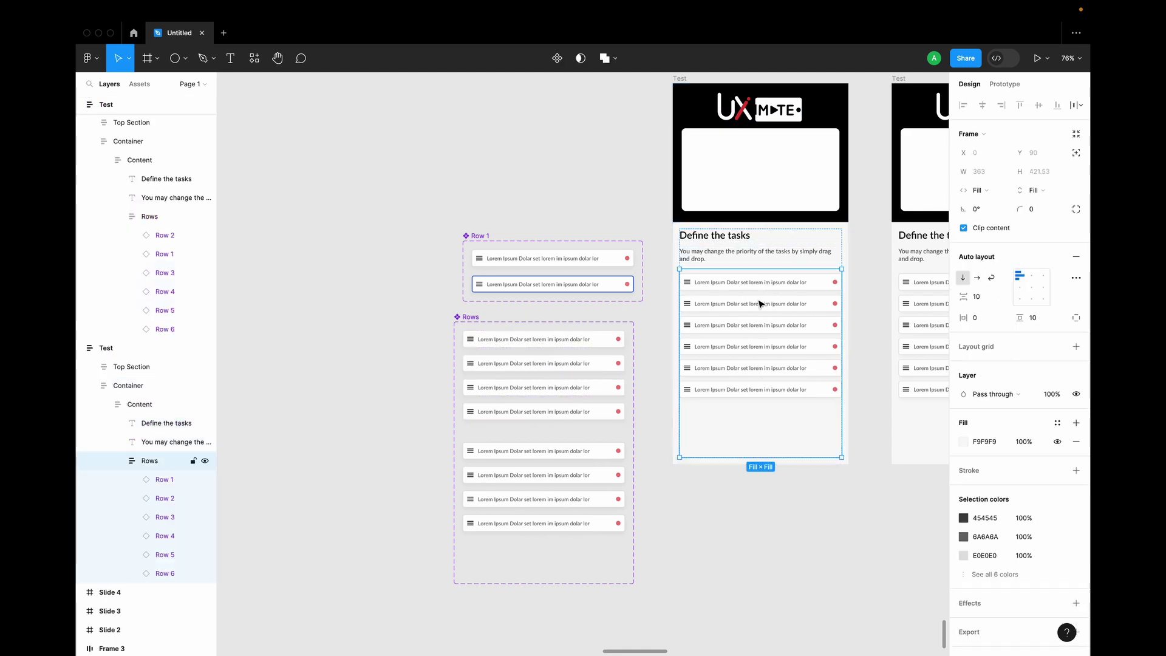
pyautogui.click(761, 303)
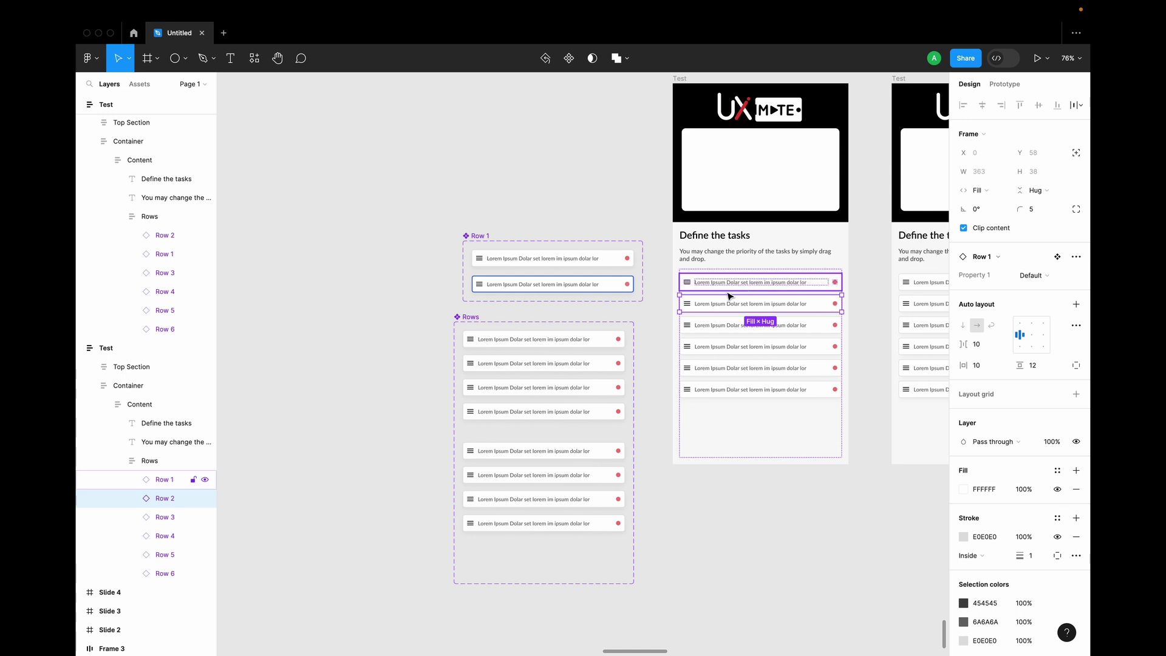
pyautogui.keyDown('shift'); pyautogui.click(731, 323); pyautogui.keyUp('shift')
pyautogui.keyDown('shift'); pyautogui.click(721, 350); pyautogui.keyUp('shift')
pyautogui.keyDown('shift'); pyautogui.click(723, 368); pyautogui.keyUp('shift')
pyautogui.keyDown('shift'); pyautogui.click(723, 389); pyautogui.keyUp('shift')
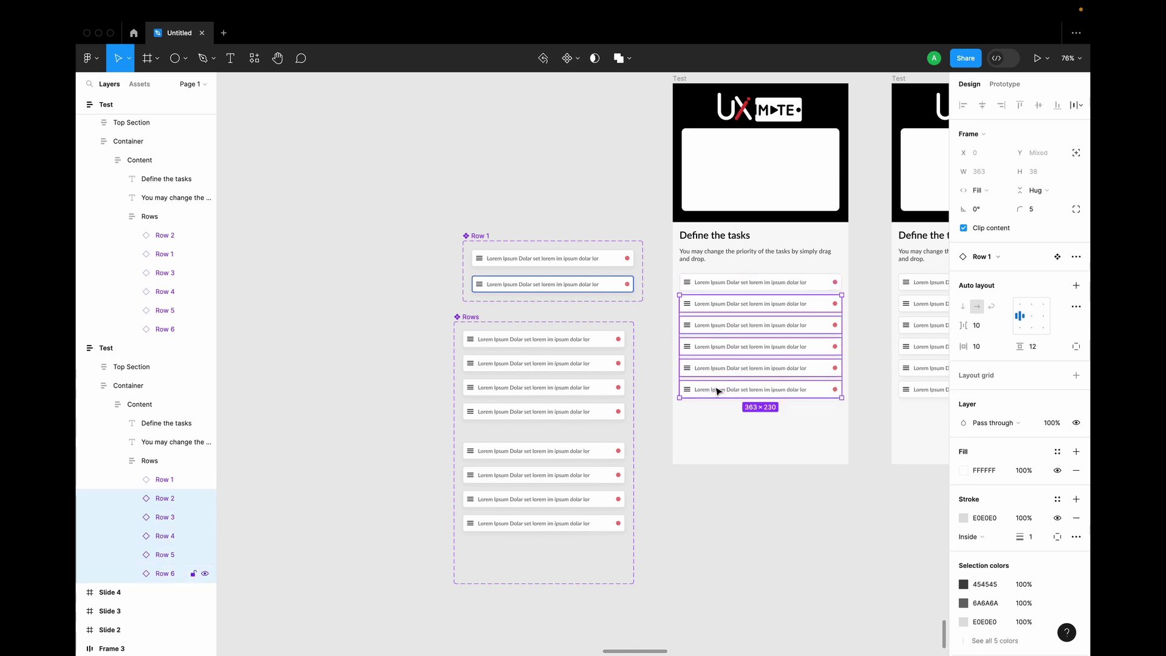
pyautogui.press('Delete')
# Replace the remaining Row 1 in the first Test frame with the copied Rows instance.
pyautogui.click(708, 286)
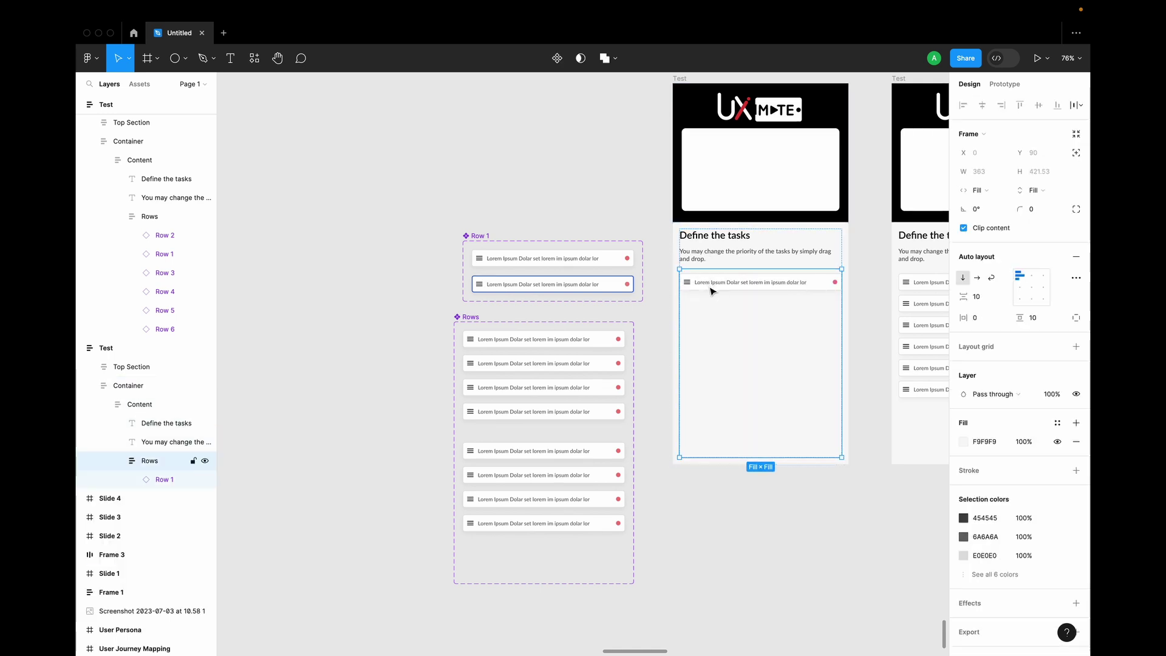
pyautogui.click(712, 286)
pyautogui.hotkey('ctrl', 'shift', 'r')
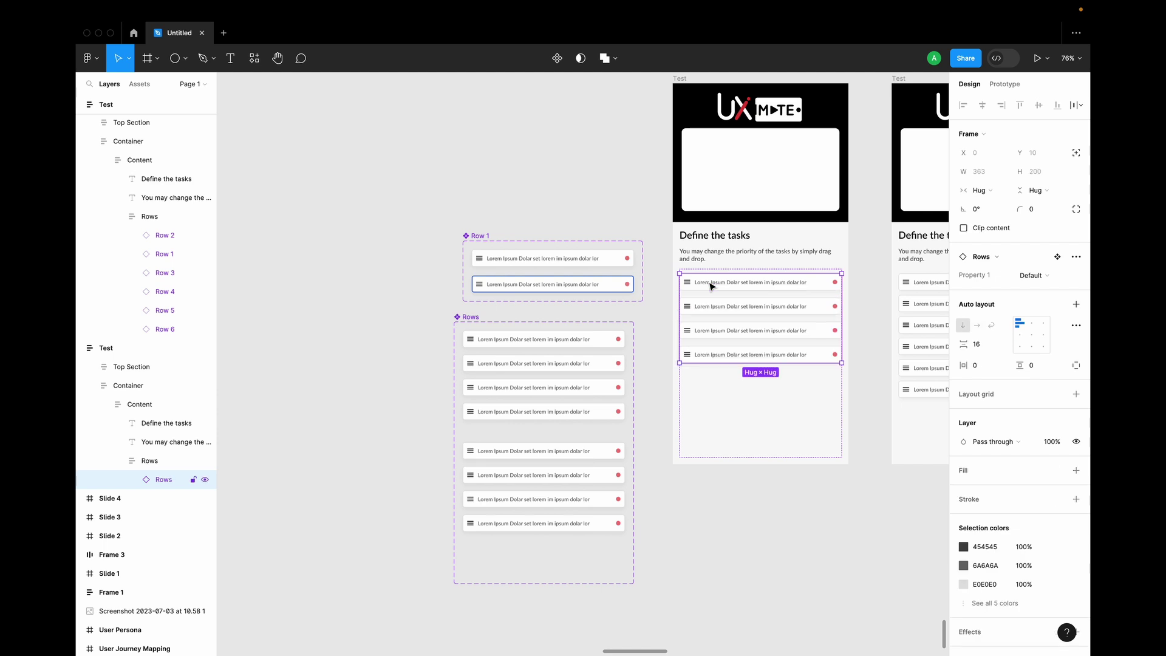
# Delete the second and third Test frames.
pyautogui.scroll(-5, 776, 303)
pyautogui.click(667, 212)
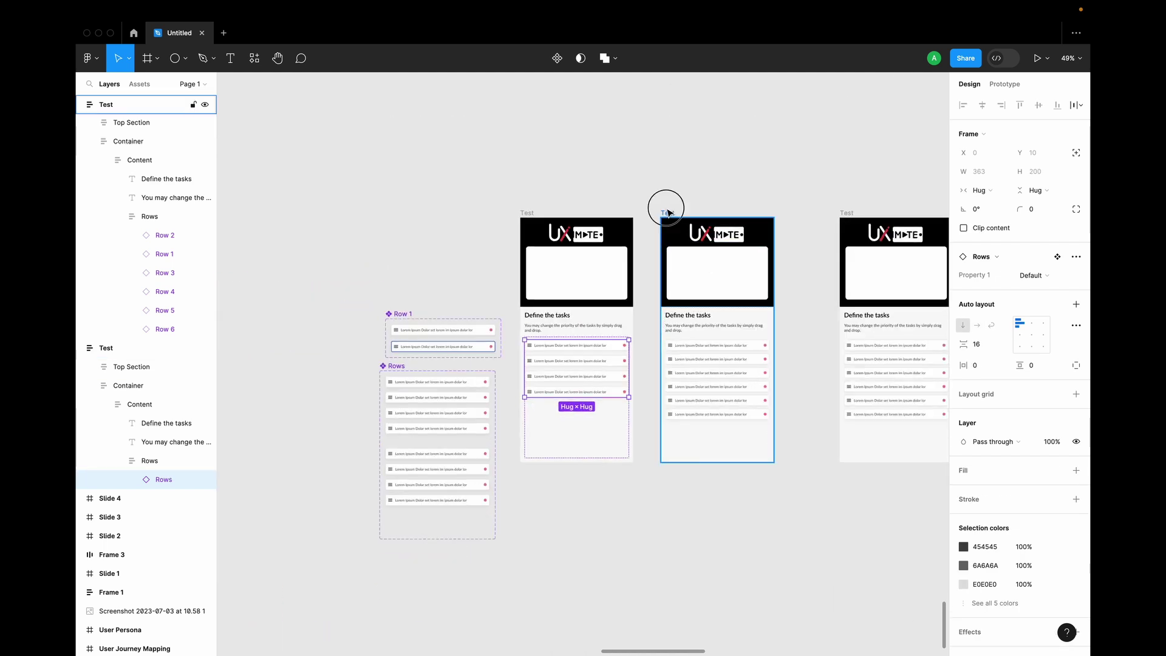
pyautogui.keyDown('shift'); pyautogui.click(846, 214); pyautogui.keyUp('shift')
pyautogui.press('Delete')
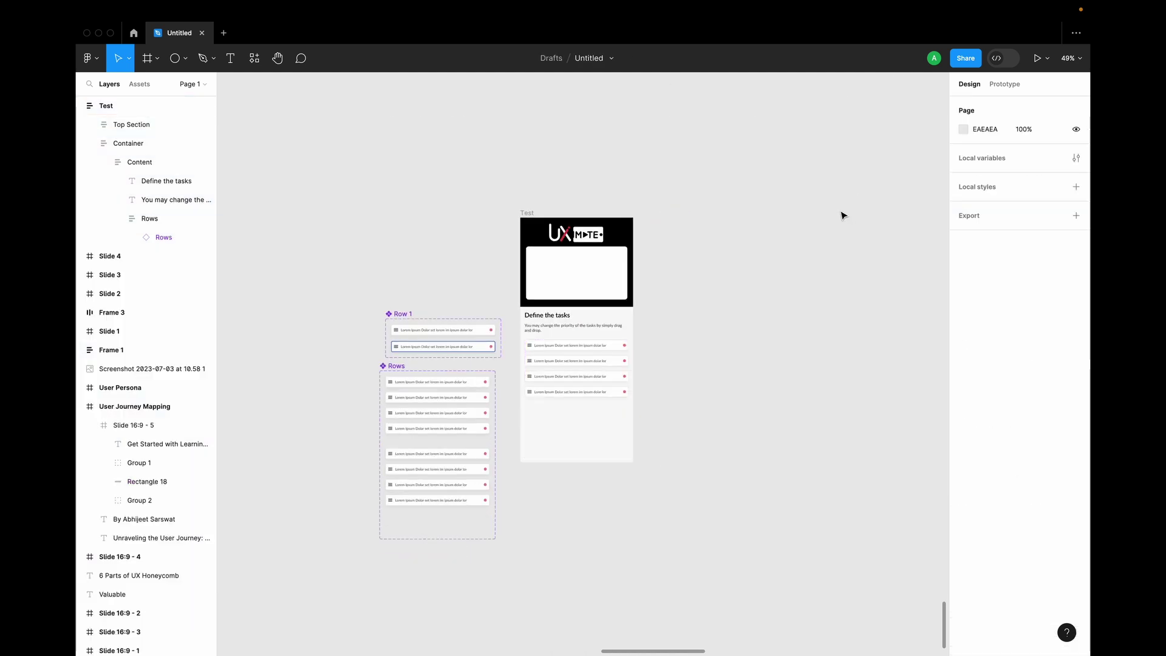
# Move the Rows component set to X 10975, Y 17807, aligned below the Row 1 component set.
pyautogui.scroll(-3, 838, 216)
pyautogui.hscroll(-3, 638, 318)
pyautogui.scroll(6, 623, 329)
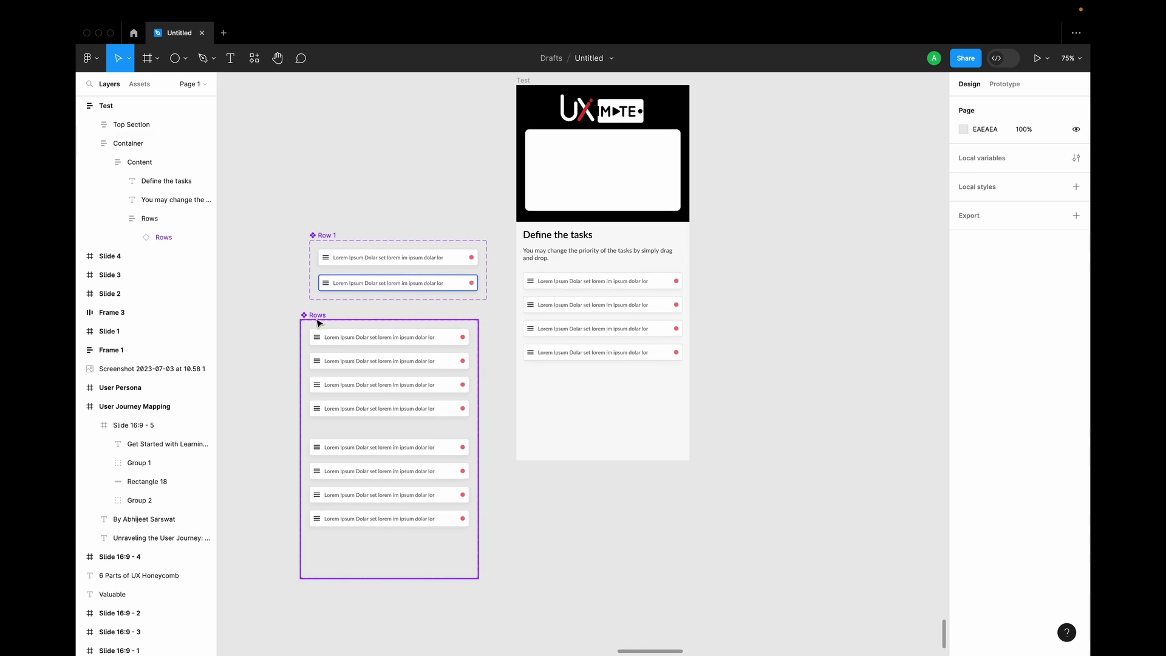
pyautogui.moveTo(318, 317); pyautogui.dragTo(327, 325)
pyautogui.scroll(2, 628, 90)
pyautogui.hscroll(-2, 629, 90)
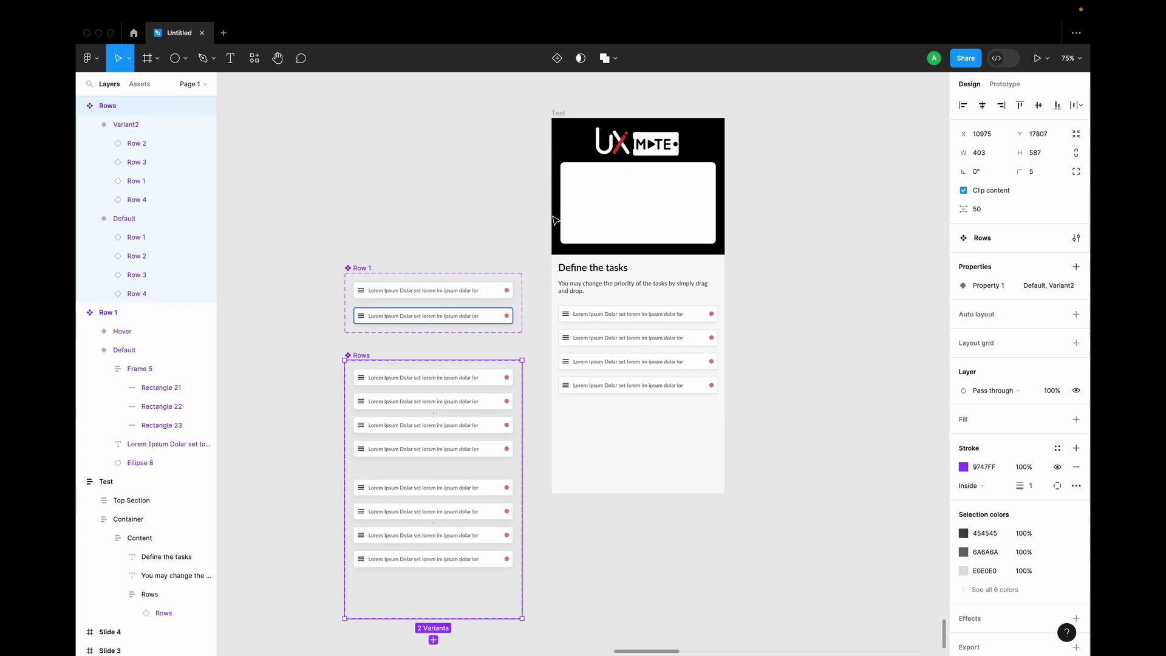
# Move the Test frame farther away from the component sets to X 11549, Y 17251.
pyautogui.moveTo(564, 118); pyautogui.dragTo(610, 118)
pyautogui.click(567, 122)
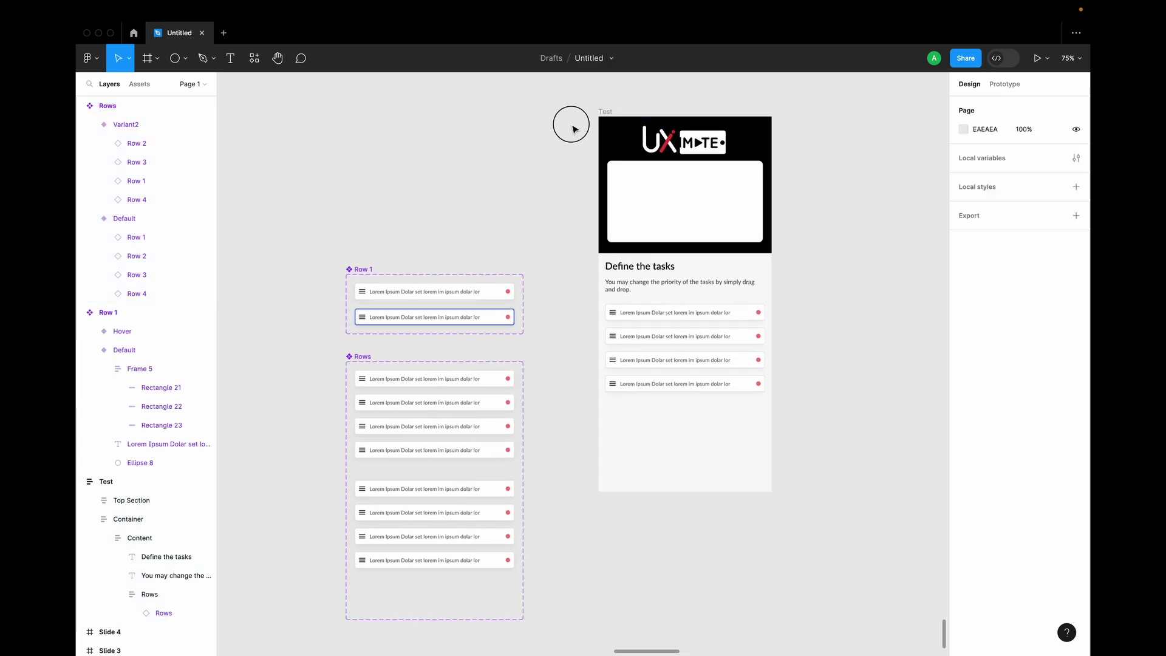
pyautogui.click(605, 113)
pyautogui.moveTo(303, 229); pyautogui.dragTo(553, 630)
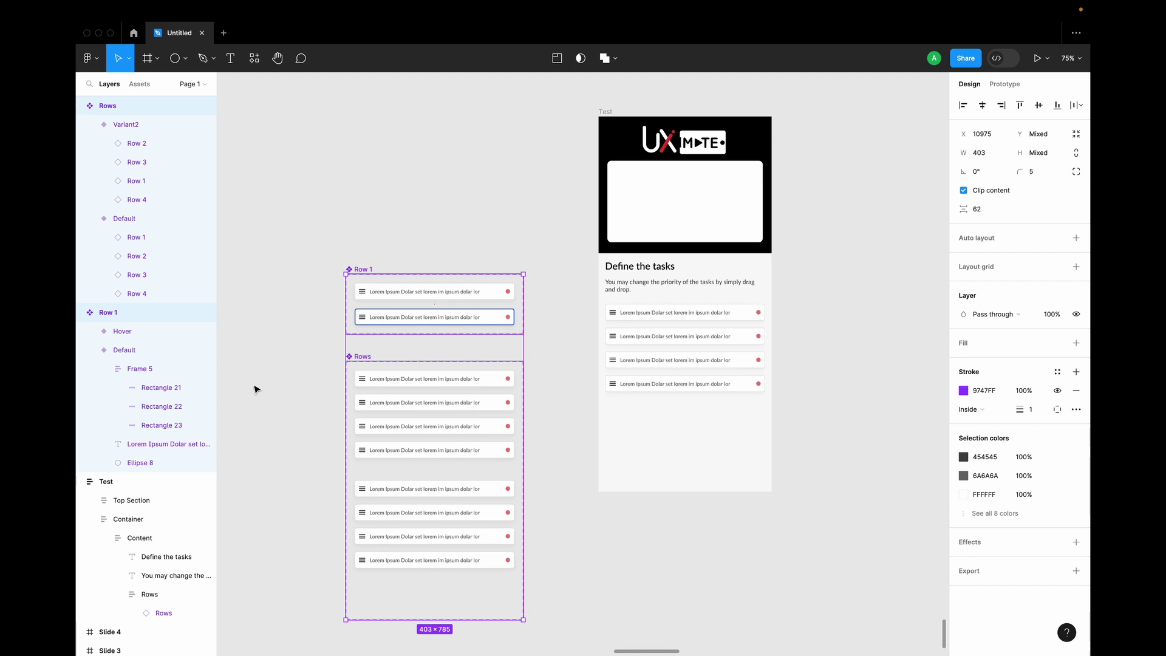
pyautogui.click(347, 235)
pyautogui.scroll(-1, 462, 179)
pyautogui.hscroll(2, 460, 179)
pyautogui.scroll(1, 460, 179)
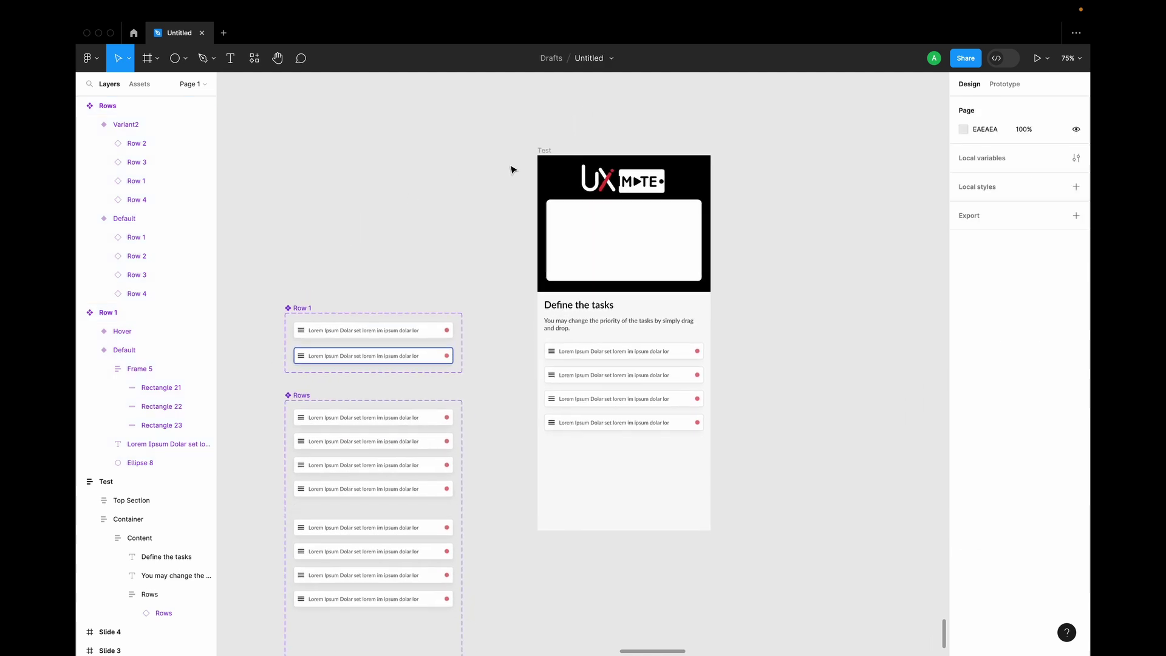
pyautogui.click(545, 150)
pyautogui.hscroll(2, 466, 176)
pyautogui.scroll(-1, 466, 176)
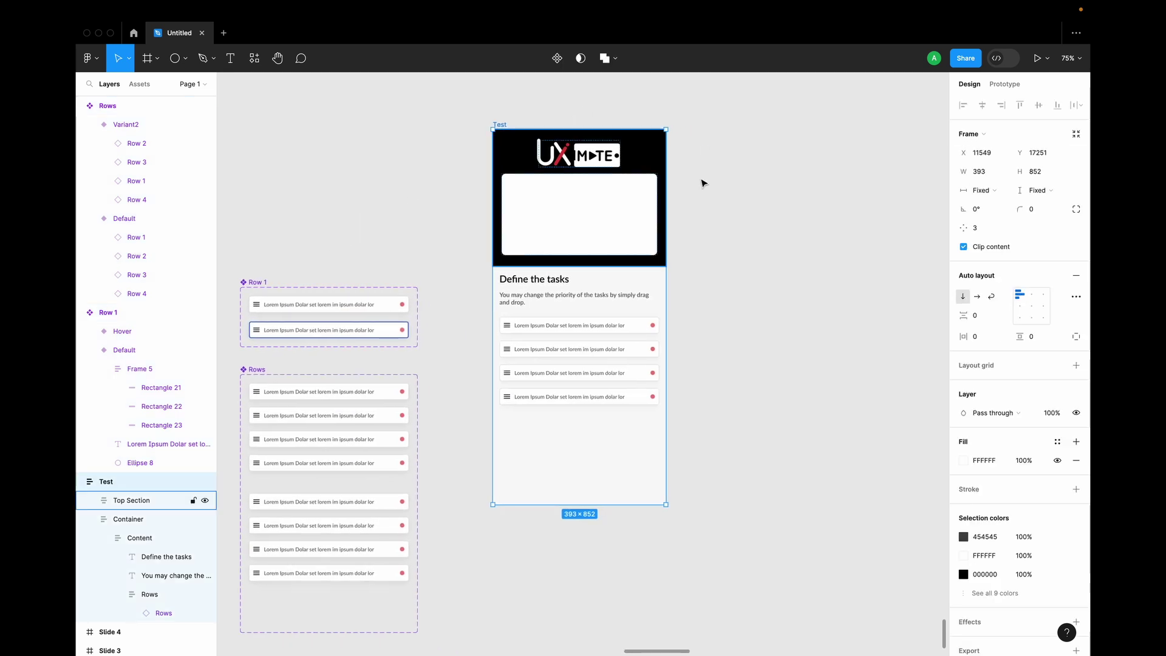
pyautogui.click(793, 329)
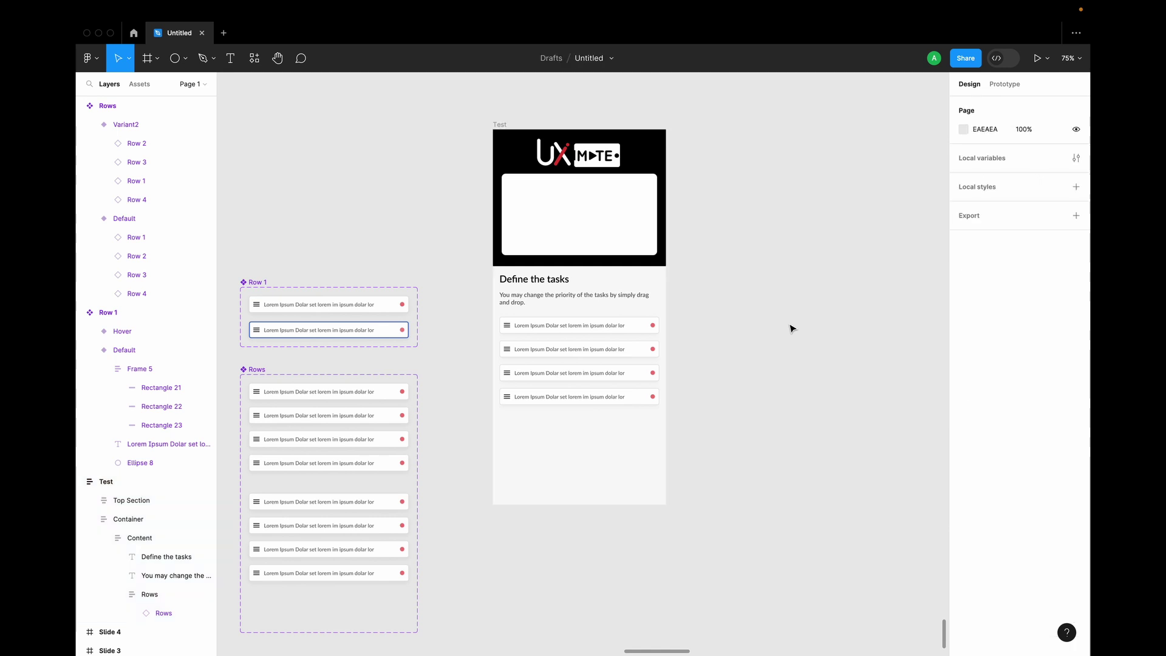
# Preview the Drag and Drop flow of the Test frame and test dragging the first task row downward.
pyautogui.click(506, 125)
pyautogui.click(1005, 84)
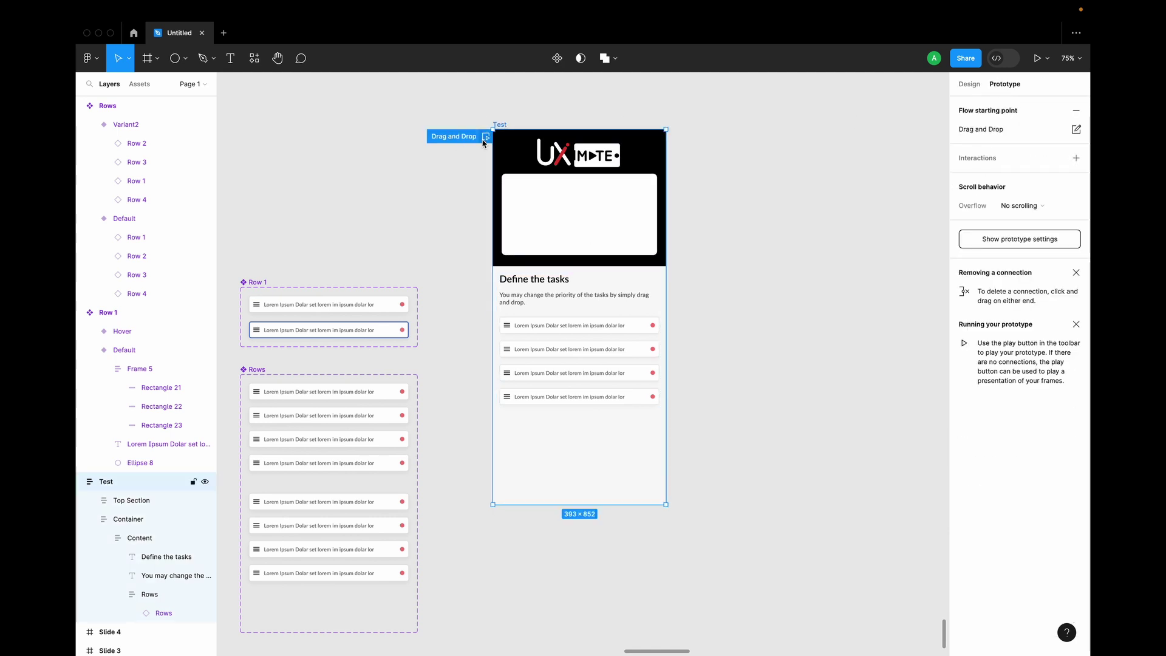
pyautogui.click(486, 136)
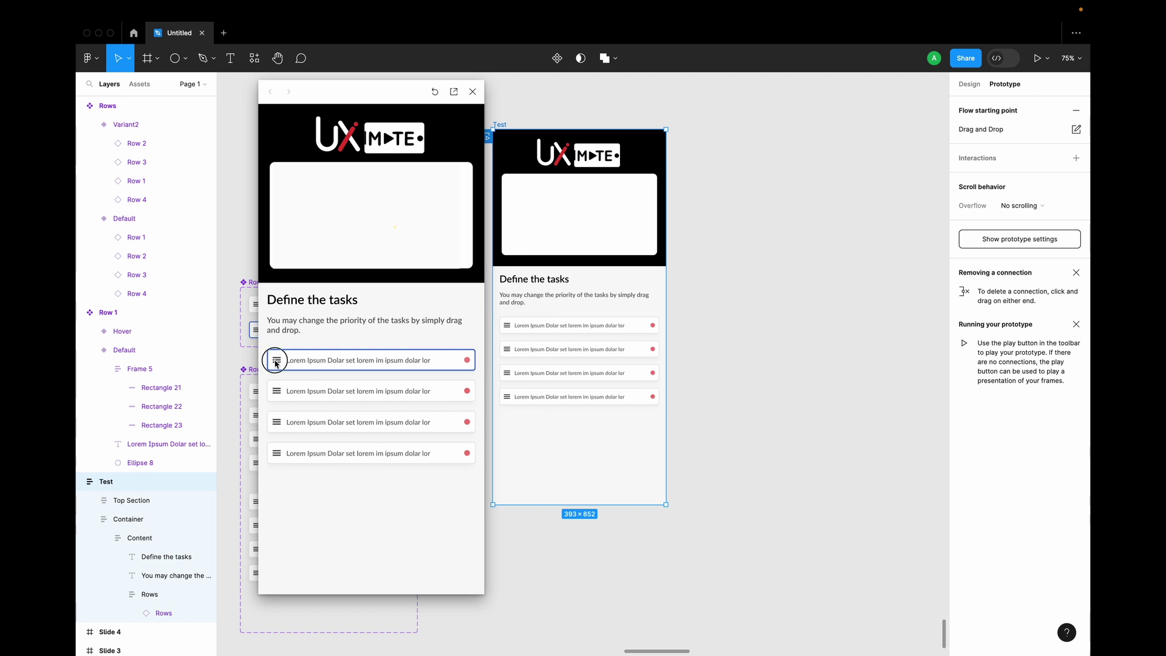
pyautogui.moveTo(276, 362); pyautogui.dragTo(315, 425)
# Move the Test frame clear of the preview window and test dragging the first task row again.
pyautogui.click(518, 105)
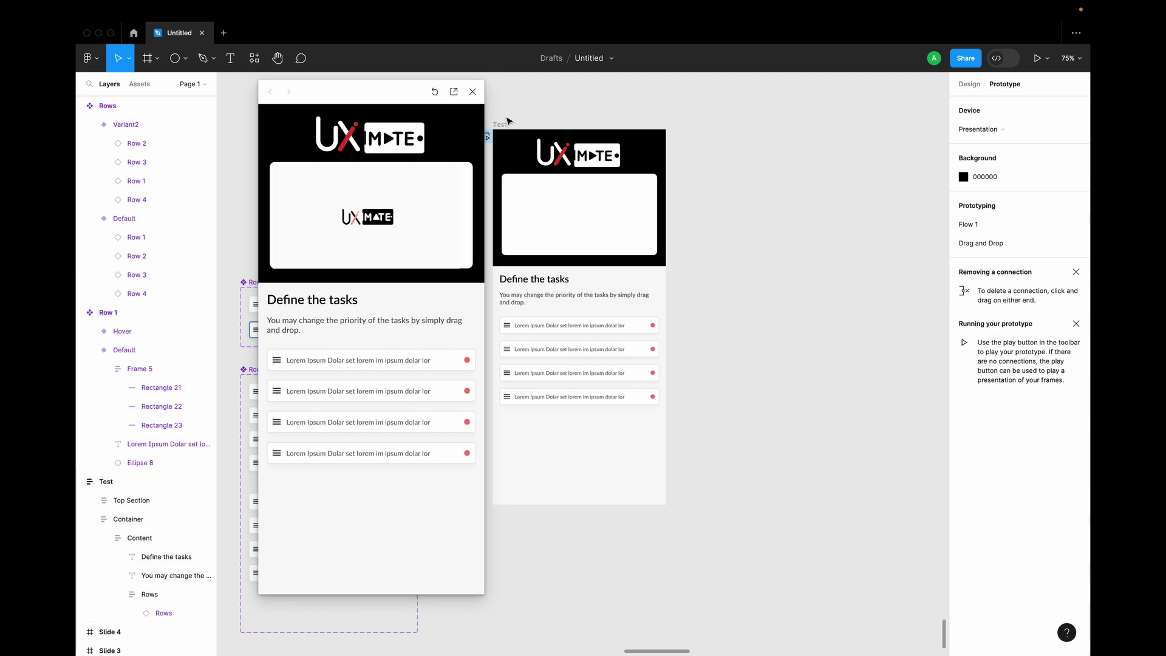
pyautogui.moveTo(509, 121); pyautogui.dragTo(593, 122)
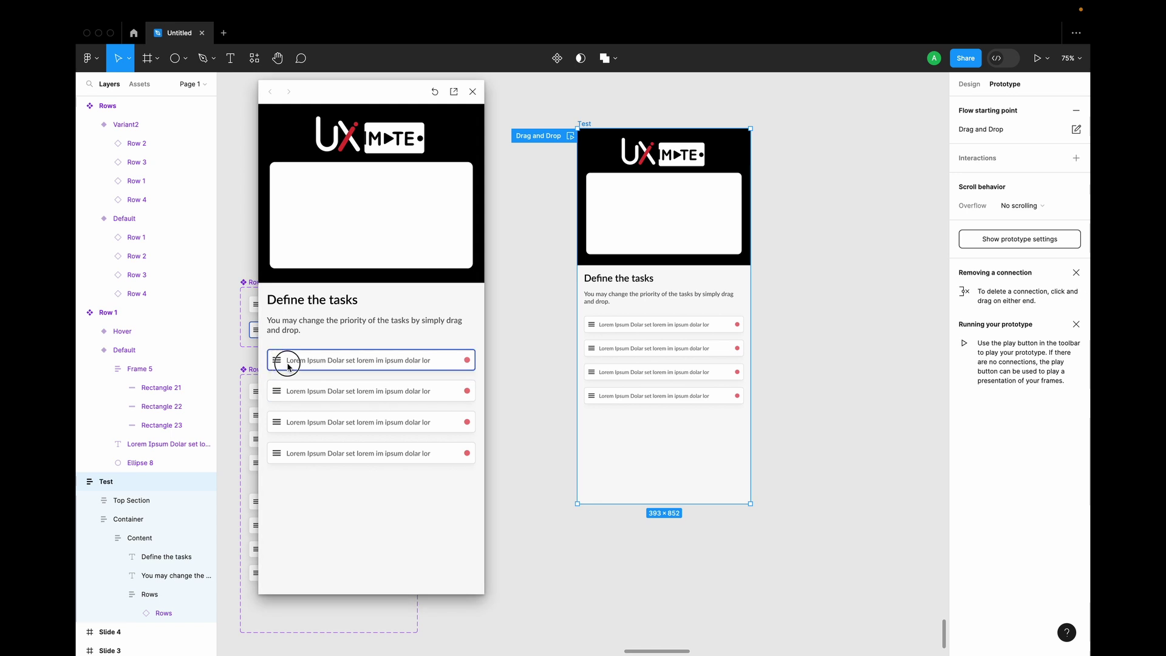
pyautogui.moveTo(288, 367)
pyautogui.mouseDown()
pyautogui.moveTo(297, 430)
pyautogui.moveTo(270, 389)
pyautogui.moveTo(280, 418)
pyautogui.moveTo(278, 356)
pyautogui.mouseUp()
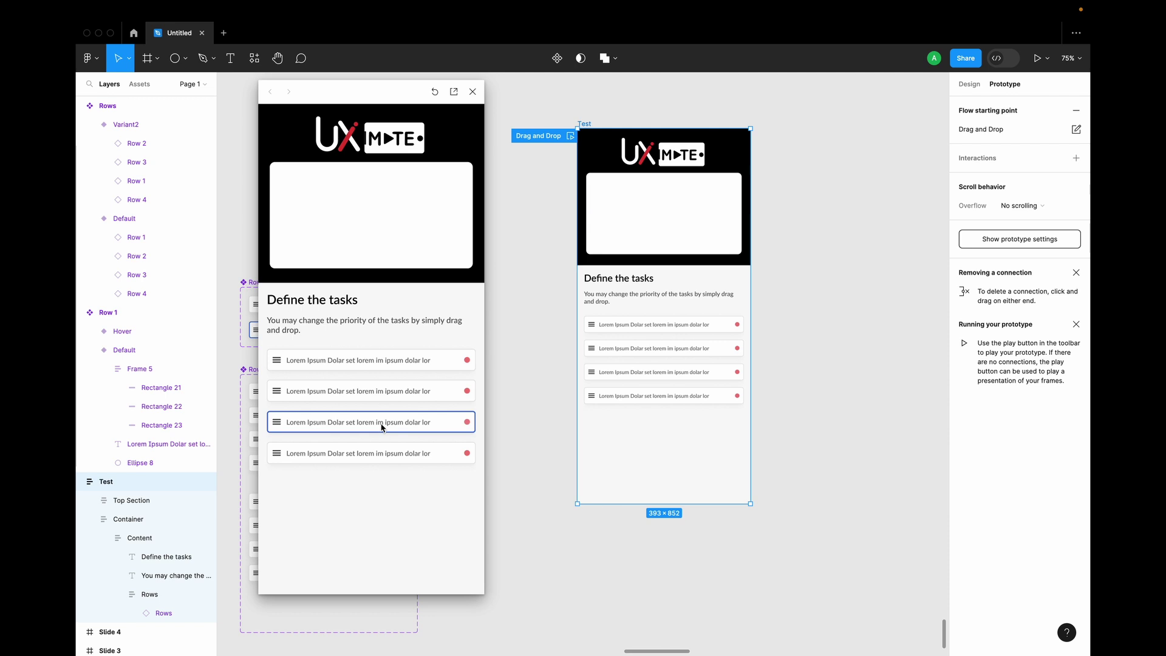
pyautogui.moveTo(560, 5)
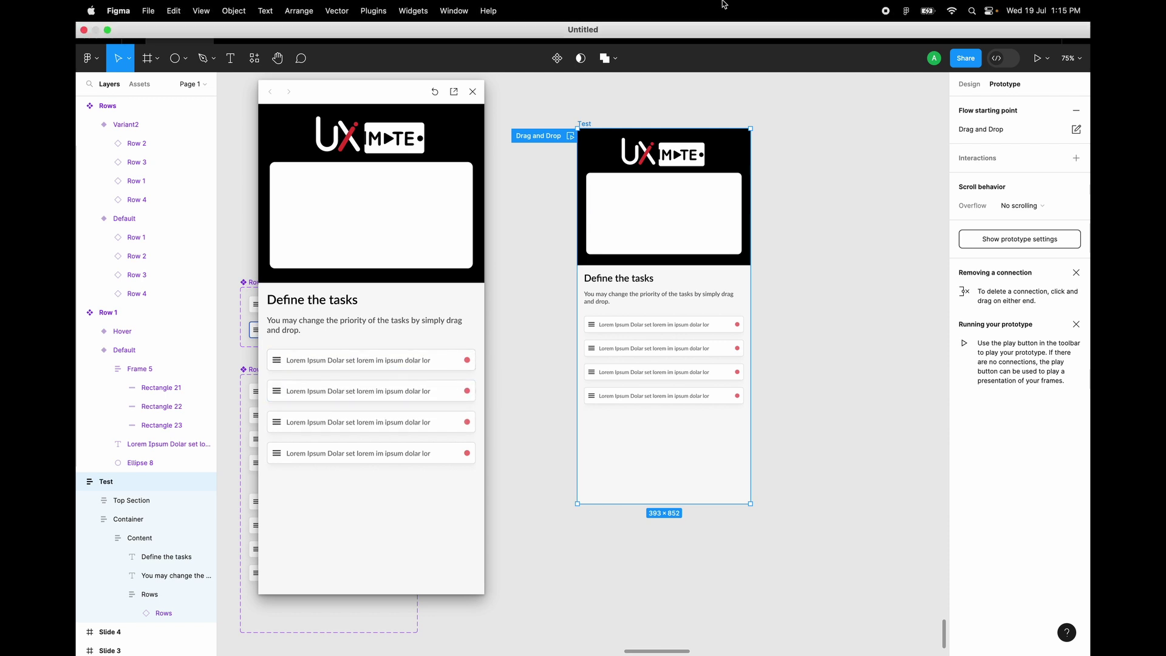